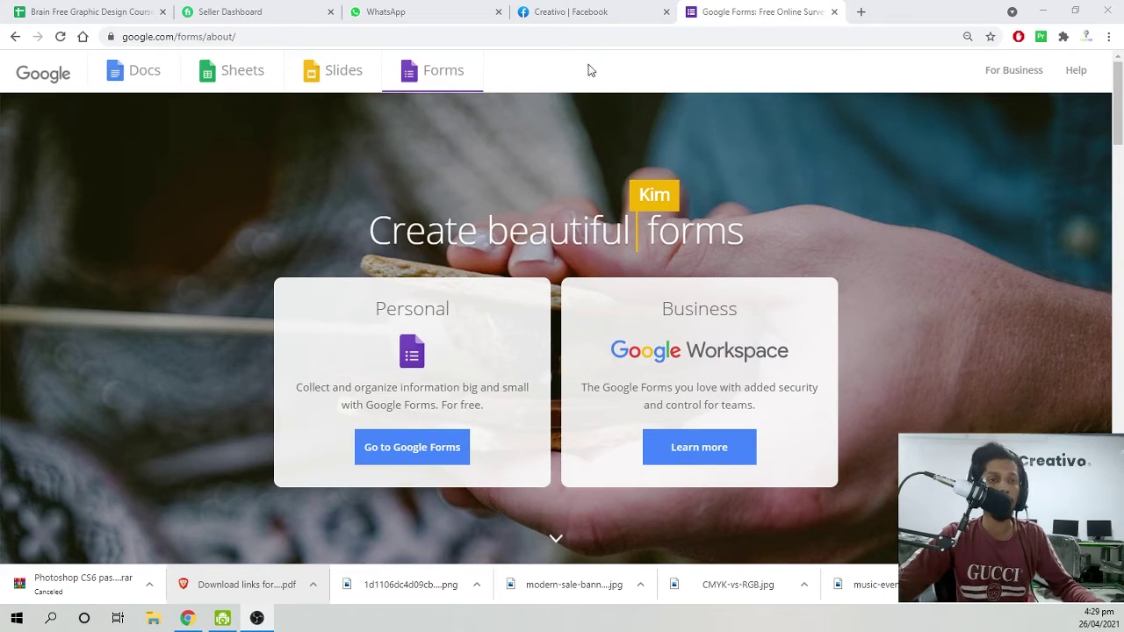
# Open the forms.gle registration link in the Creativo Facebook exam-preparation post.
pyautogui.click(590, 12)
pyautogui.scroll(2, 586, 281)
pyautogui.scroll(4, 588, 281)
pyautogui.scroll(-4, 713, 290)
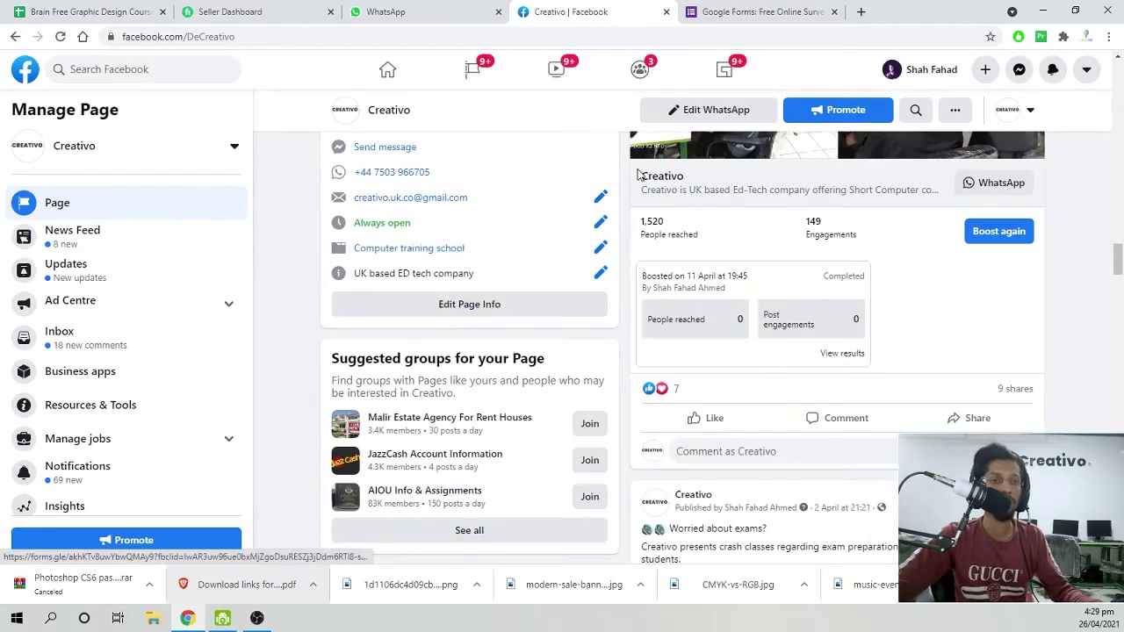
pyautogui.scroll(-2, 736, 360)
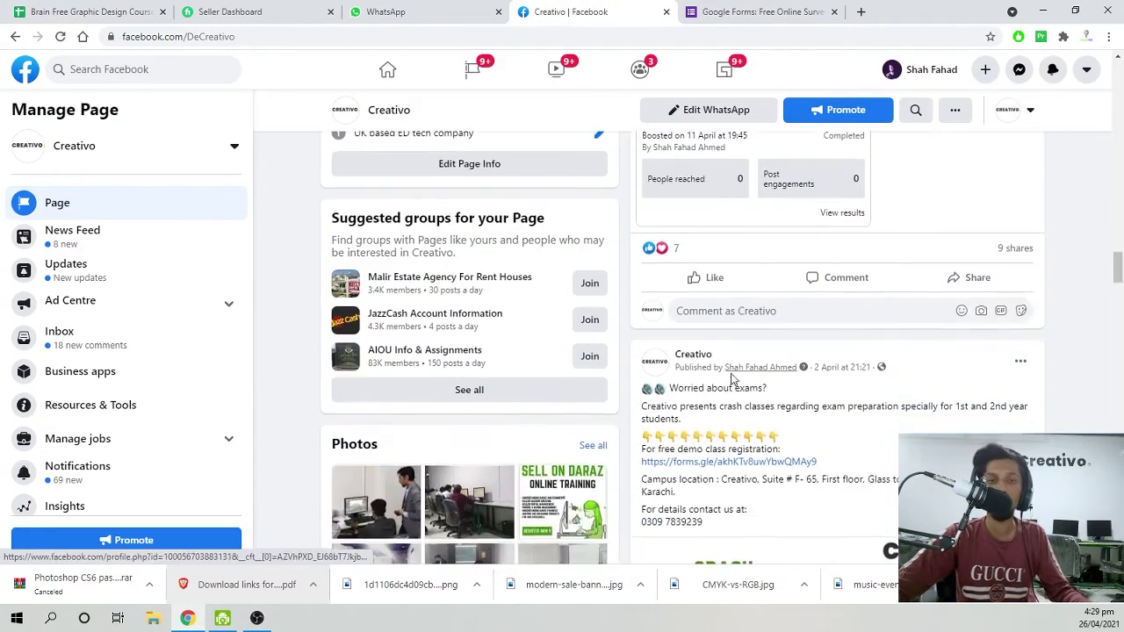
pyautogui.scroll(-1, 716, 409)
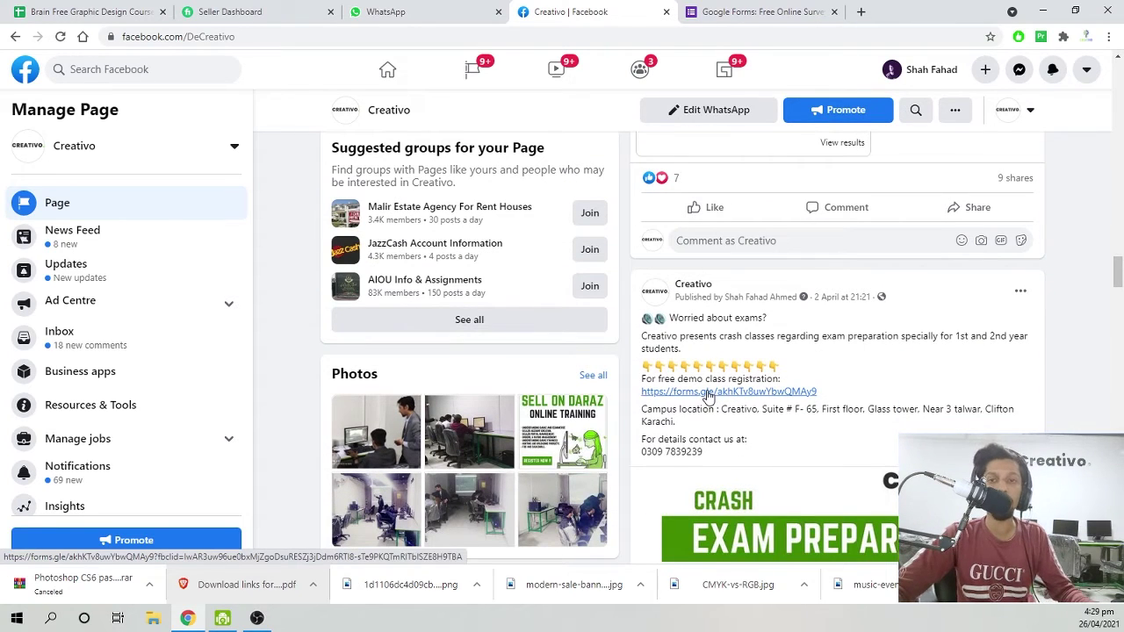
pyautogui.scroll(-3, 711, 394)
pyautogui.scroll(2, 781, 432)
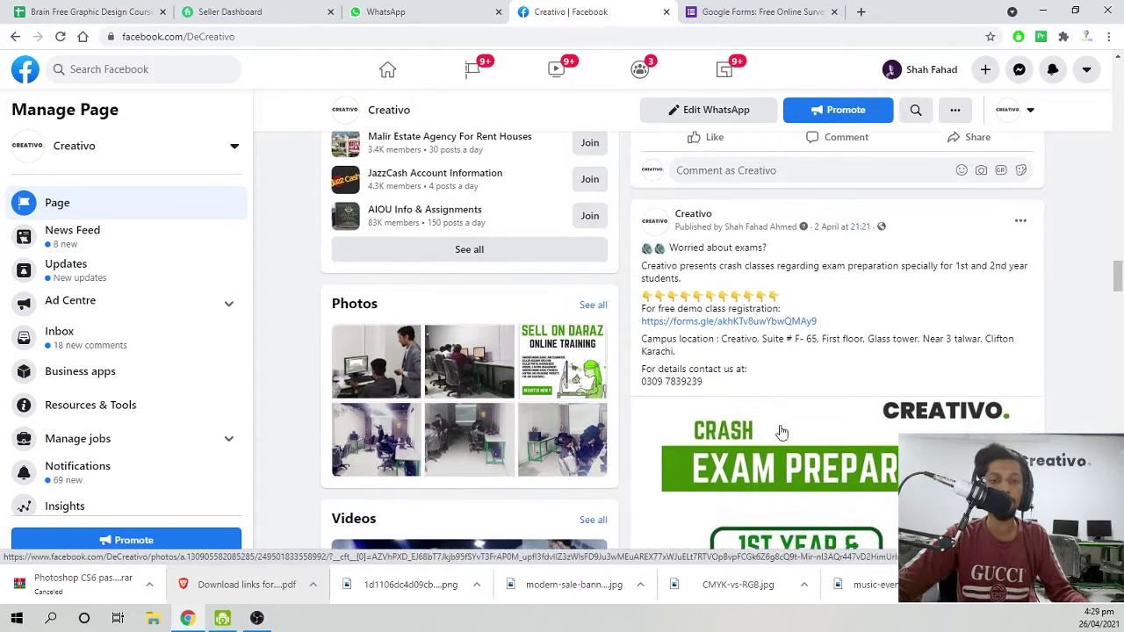
pyautogui.click(752, 321)
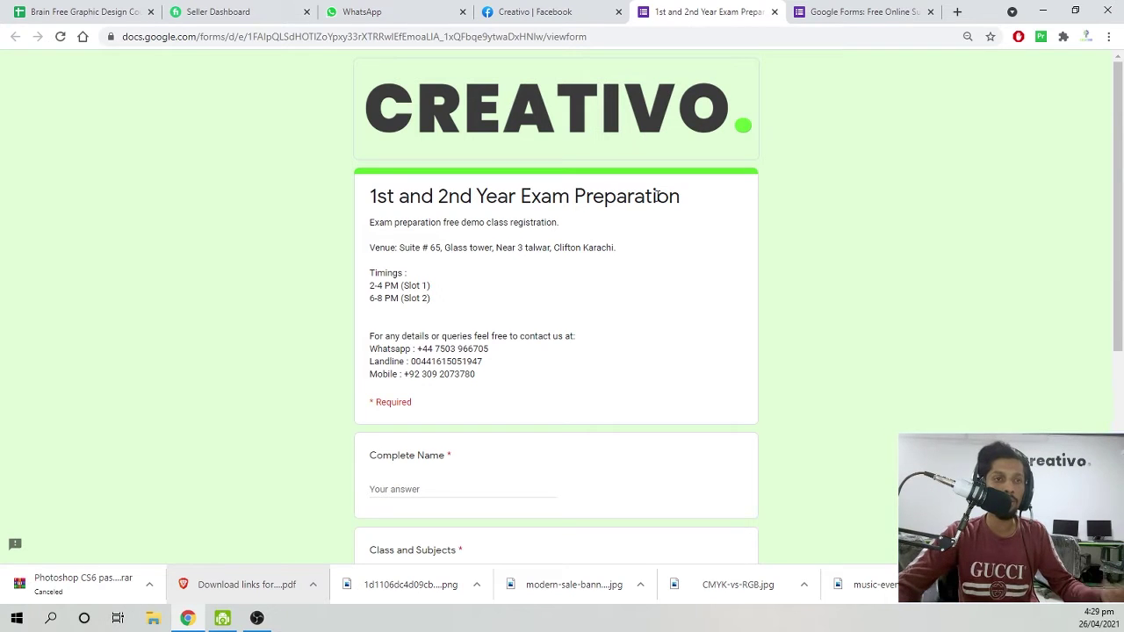
# Enter 's' as a test answer in Complete Name and in Class and Subjects.
pyautogui.scroll(-3, 539, 193)
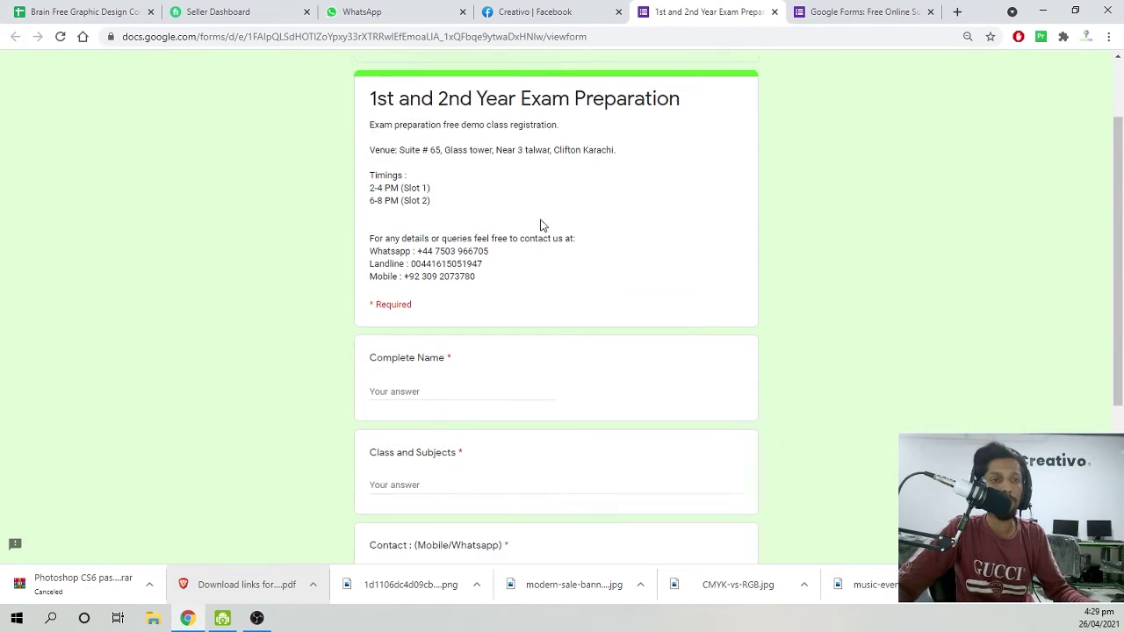
pyautogui.scroll(2, 447, 359)
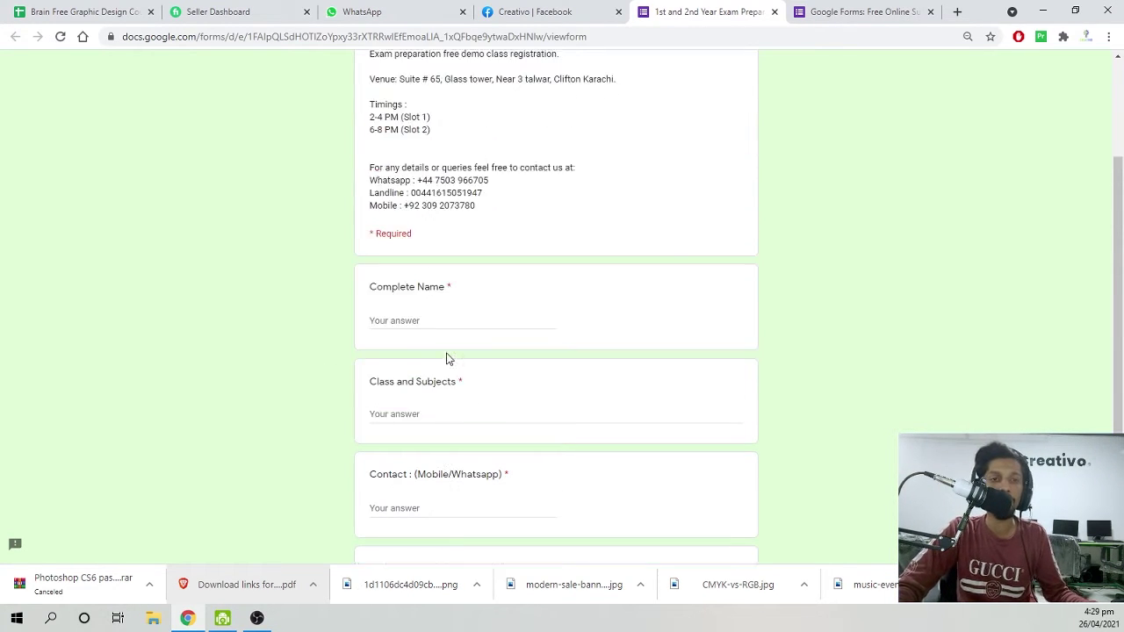
pyautogui.scroll(-3, 402, 346)
pyautogui.scroll(4, 395, 384)
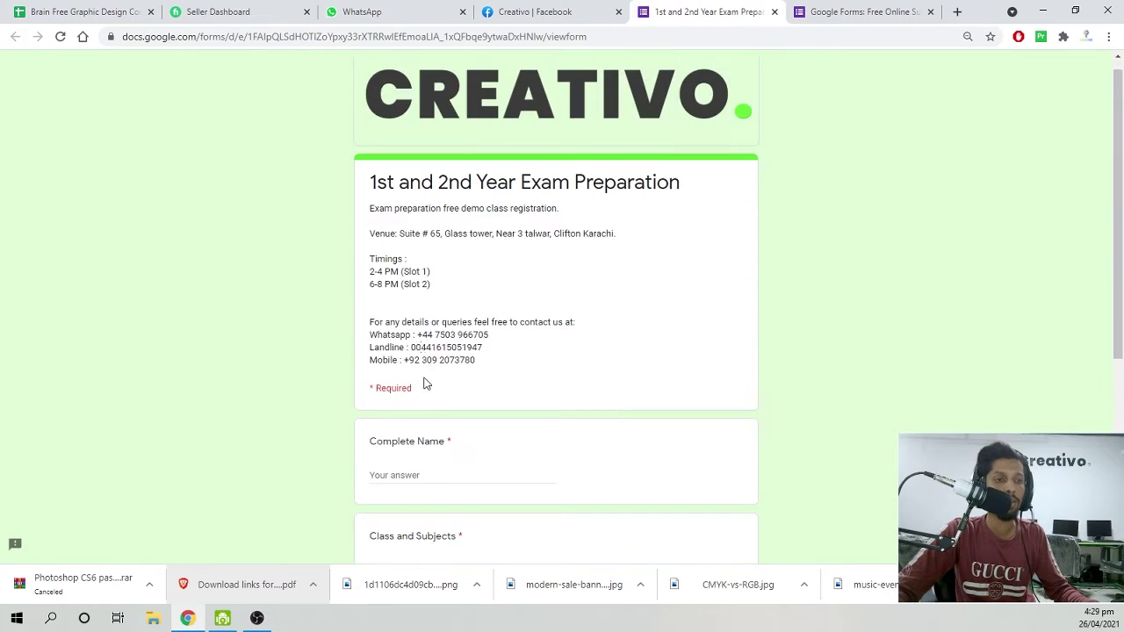
pyautogui.scroll(-1, 446, 477)
pyautogui.click(441, 418)
pyautogui.write('s')
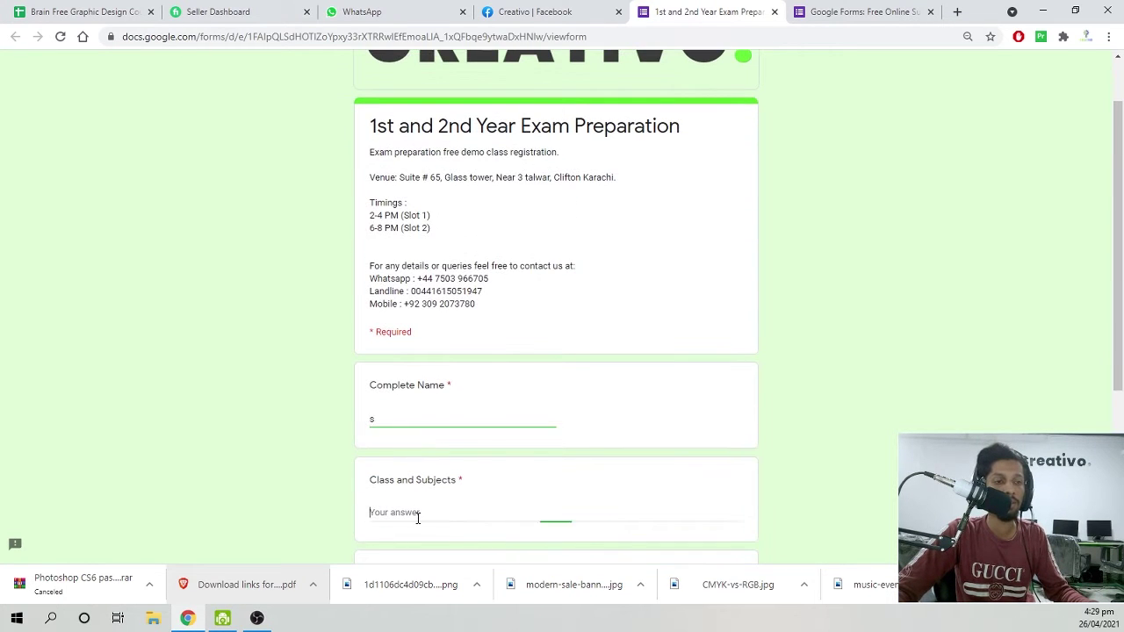
pyautogui.click(416, 514)
pyautogui.write('s')
pyautogui.scroll(-3, 411, 439)
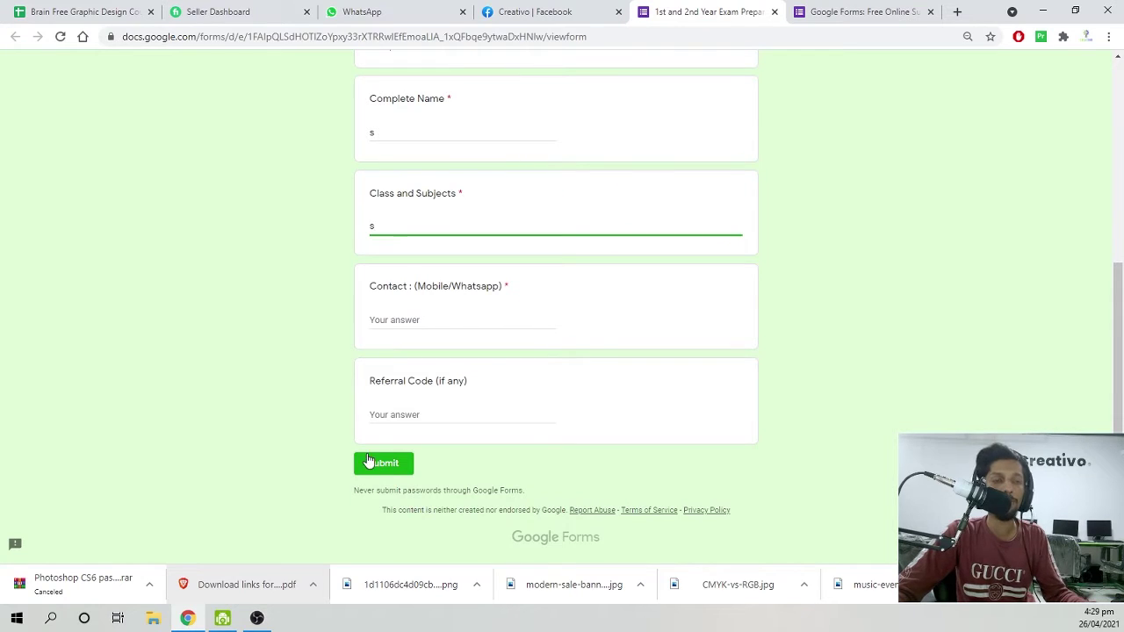
pyautogui.scroll(3, 519, 294)
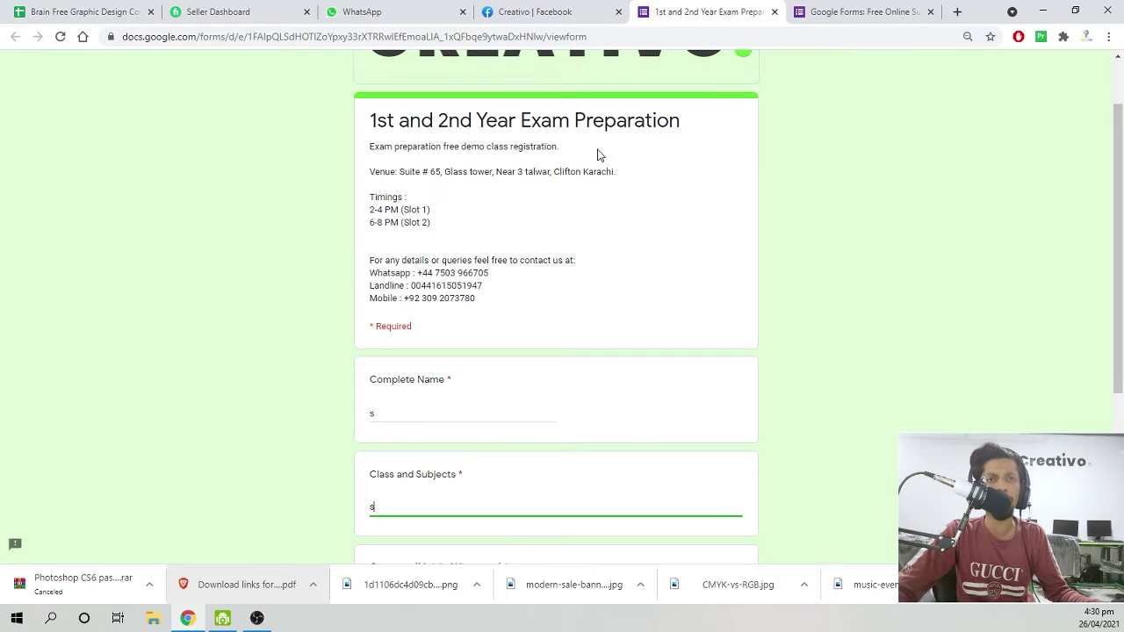
# Erase both test answers and close the registration form tab.
pyautogui.click(413, 412)
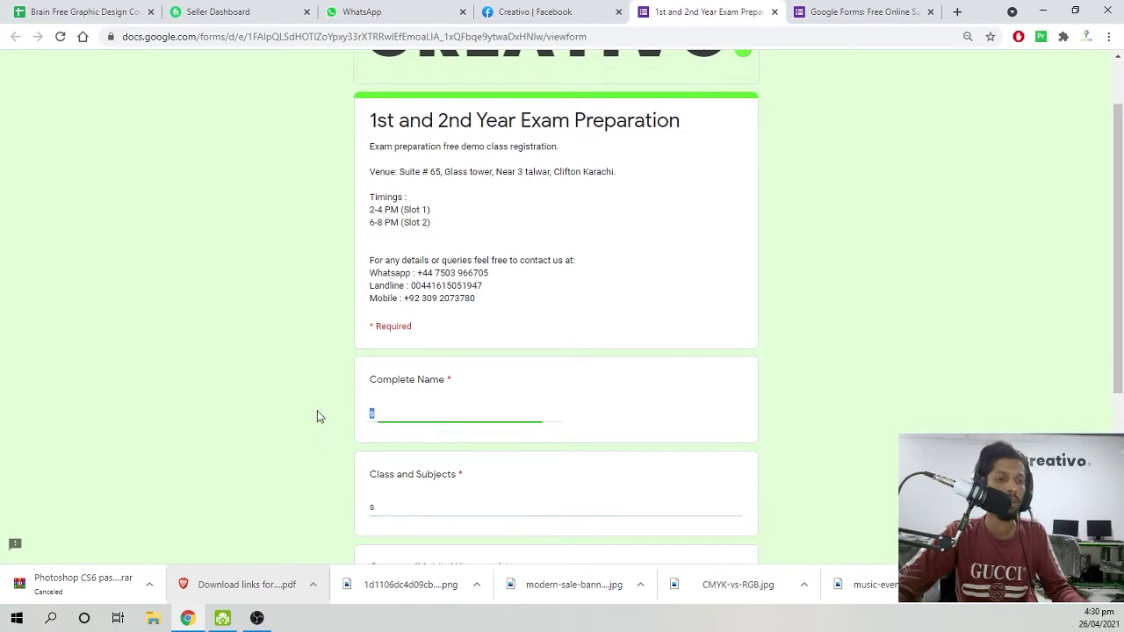
pyautogui.press('BackSpace')
pyautogui.click(400, 516)
pyautogui.press('BackSpace')
pyautogui.scroll(-3, 231, 301)
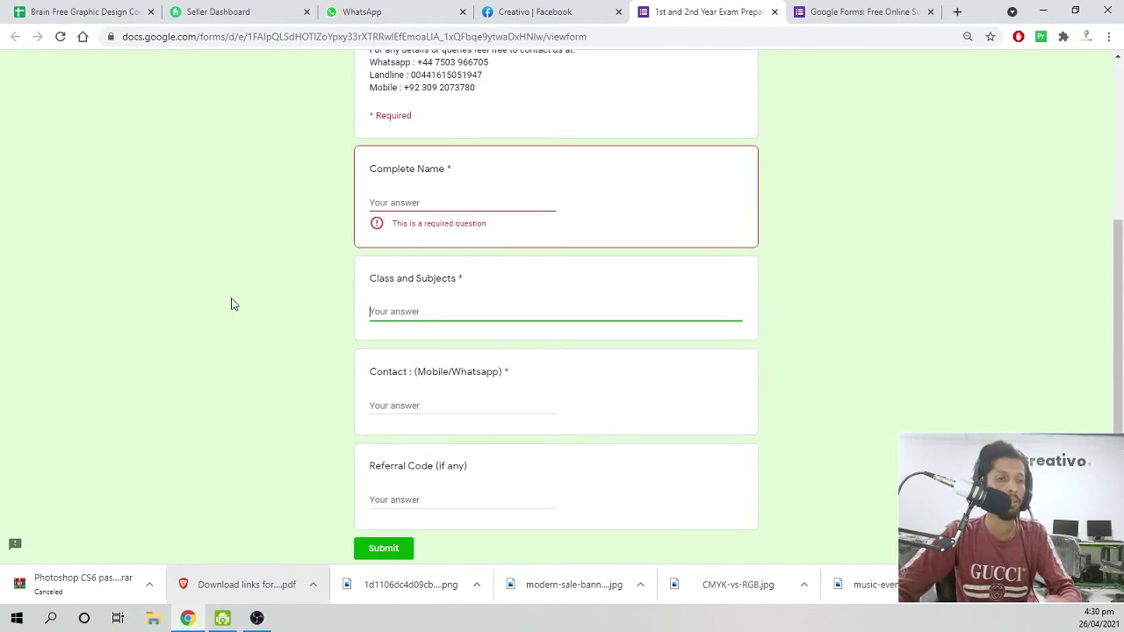
pyautogui.scroll(4, 606, 185)
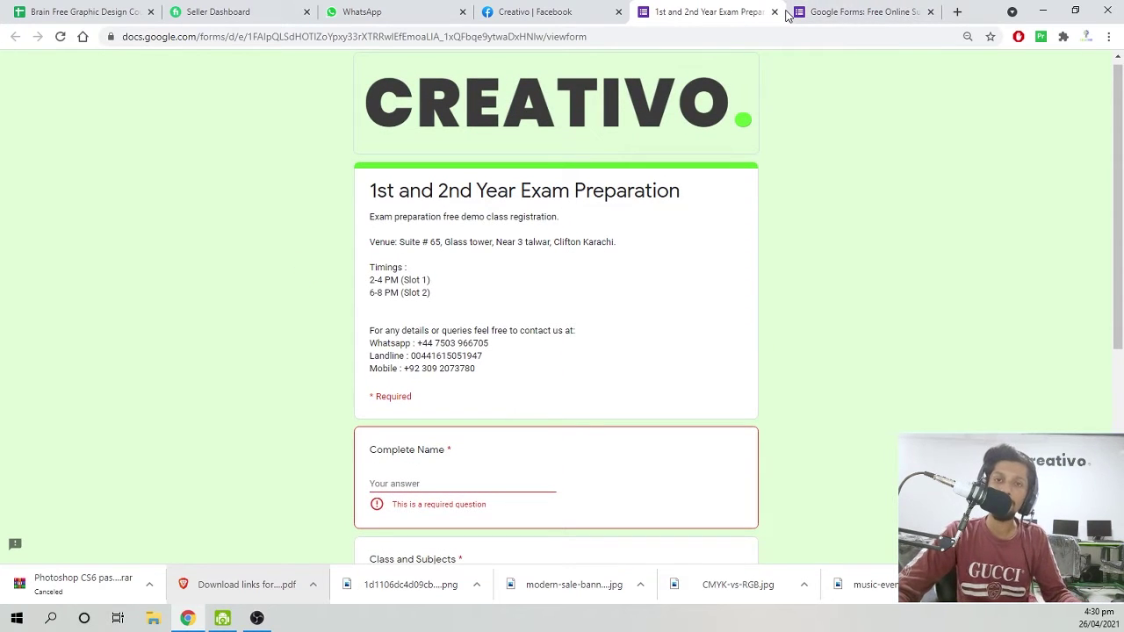
pyautogui.click(775, 12)
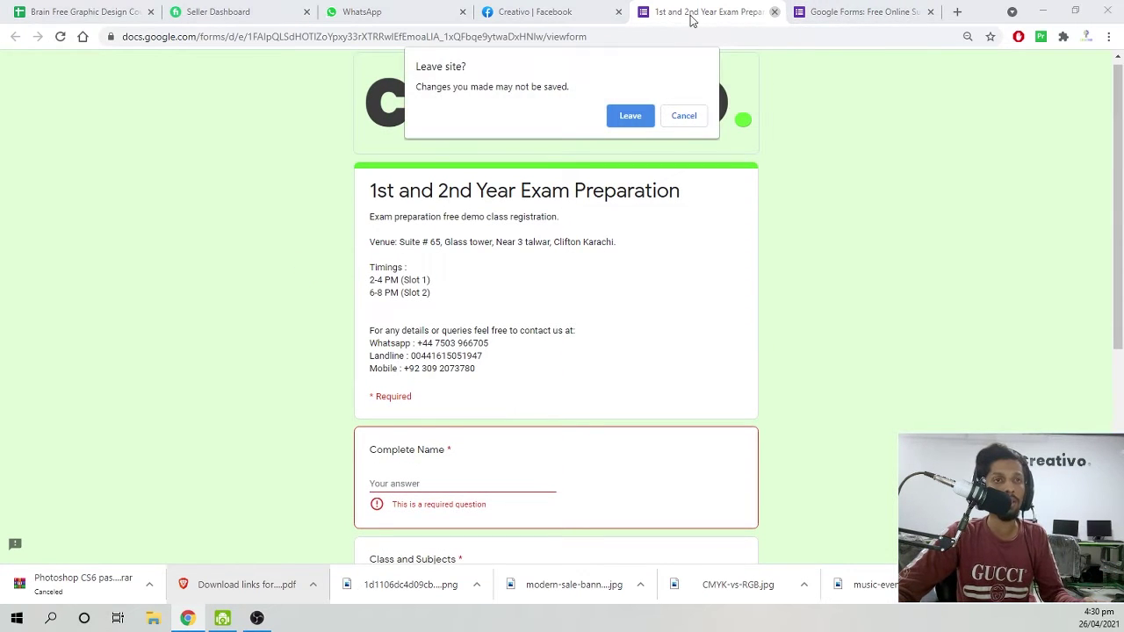
# Leave the form, search 'forms' from the address bar, and open the Google Forms result.
pyautogui.click(637, 116)
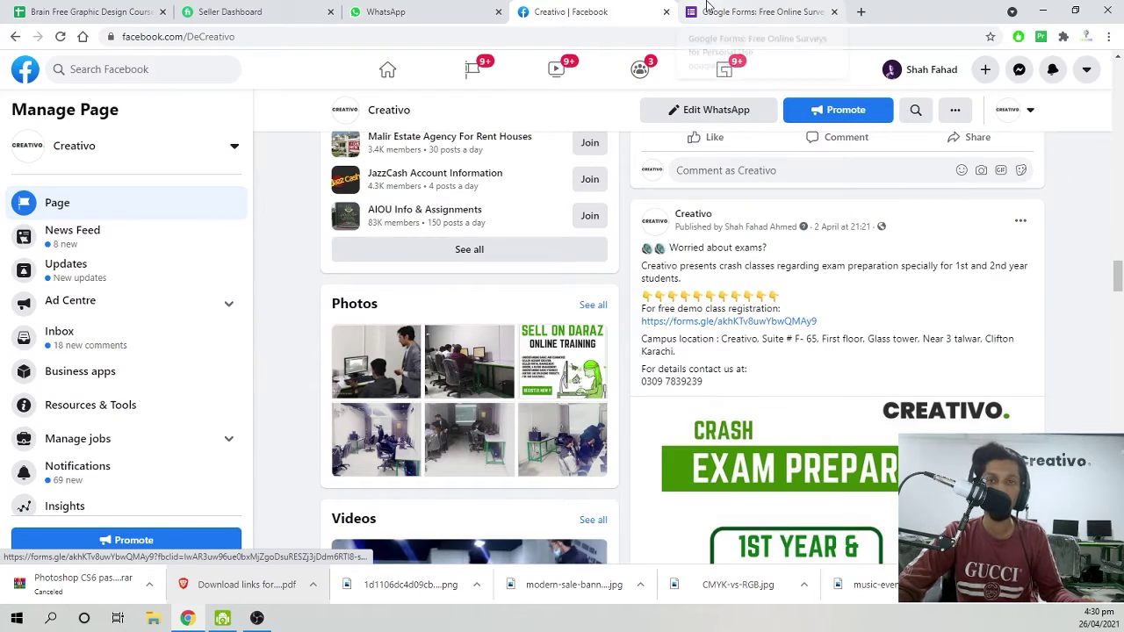
pyautogui.click(710, 10)
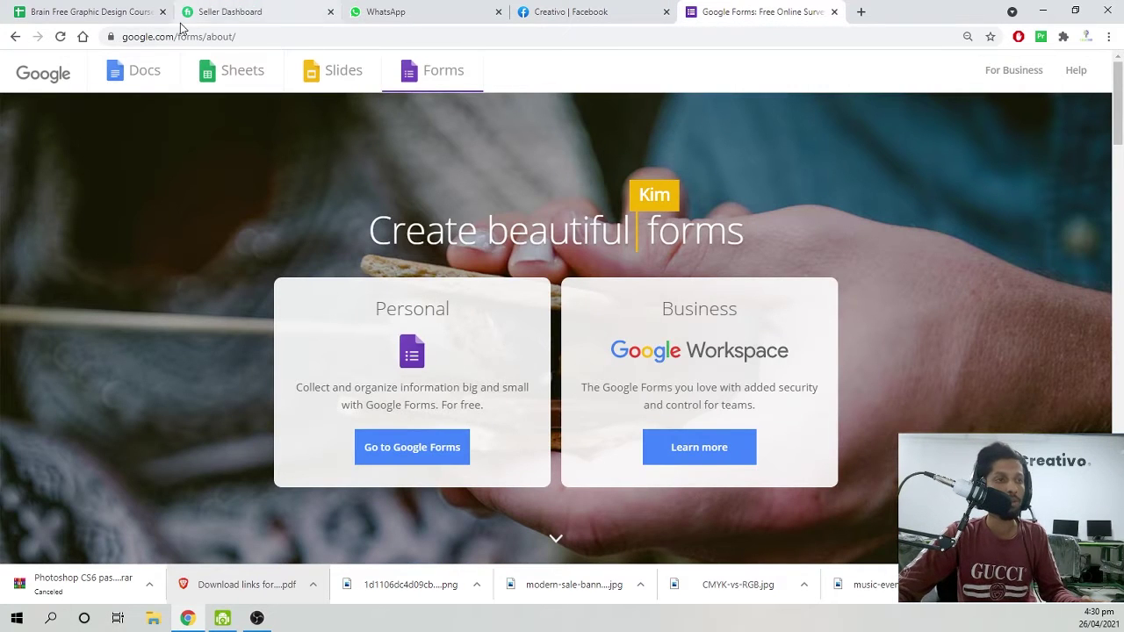
pyautogui.click(219, 39)
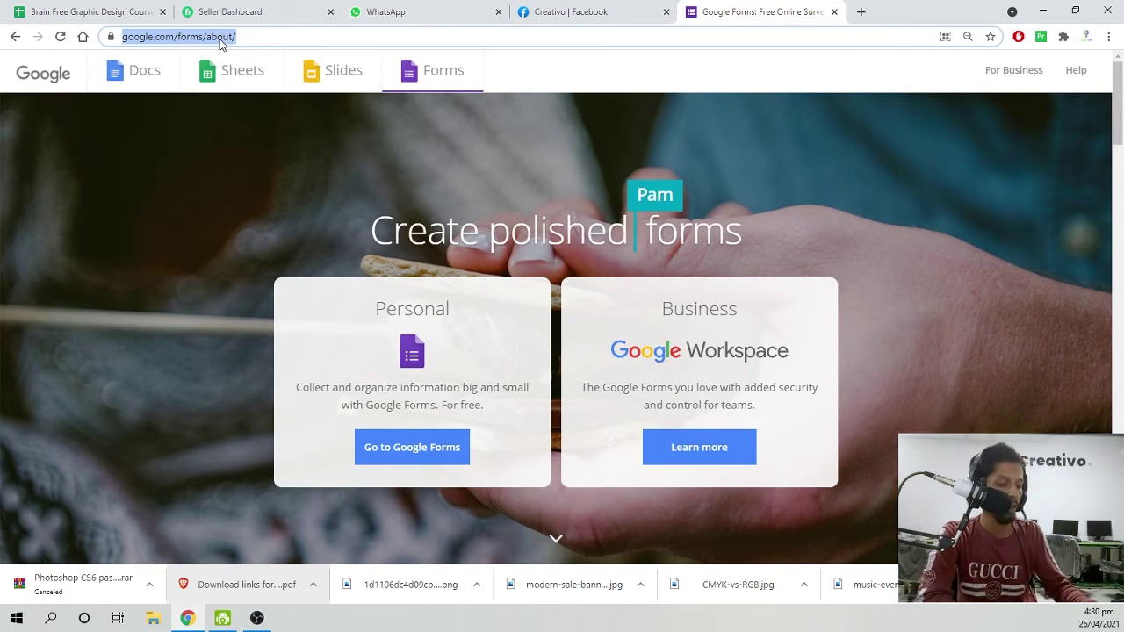
pyautogui.write('forms')
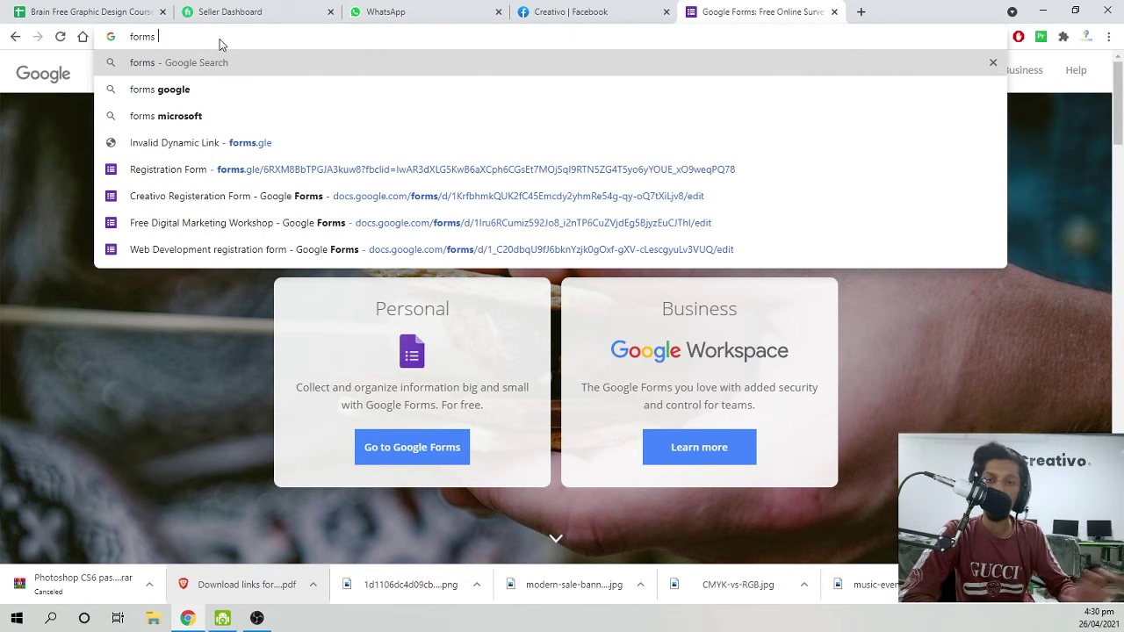
pyautogui.press('Return')
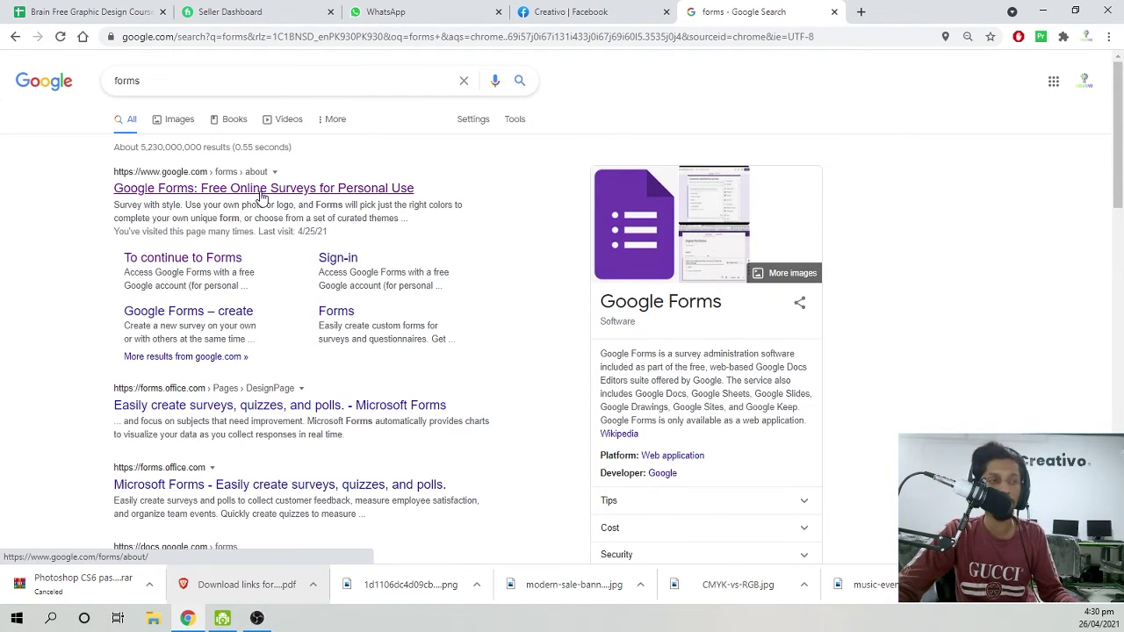
pyautogui.click(261, 195)
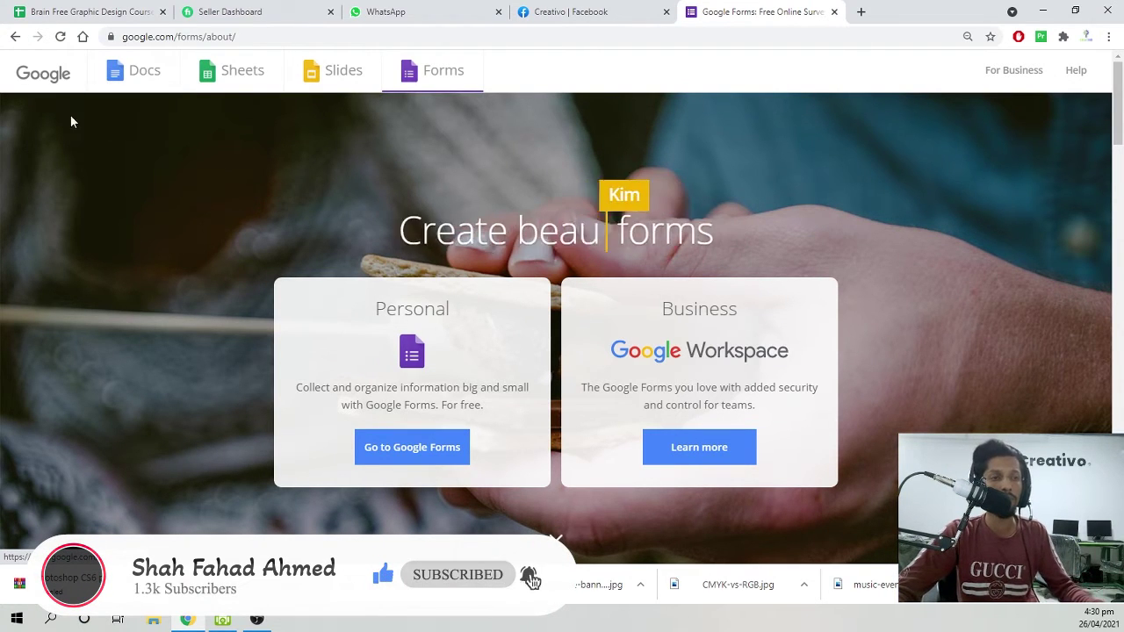
# Enter the Google Forms home and switch to another Google account's Forms.
pyautogui.click(410, 447)
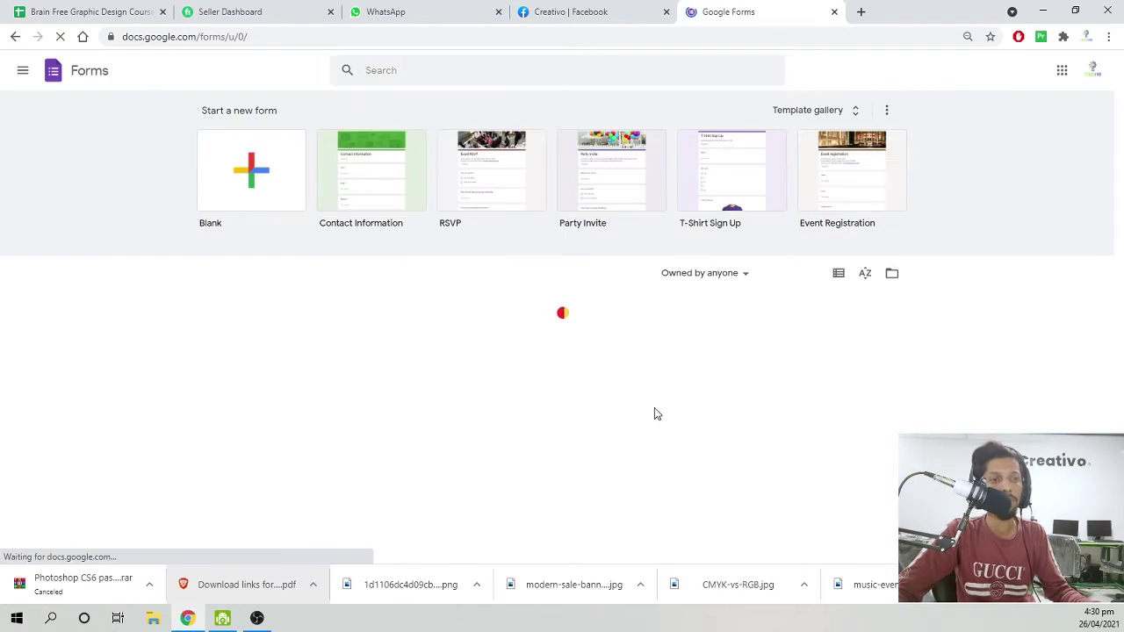
pyautogui.scroll(-5, 404, 308)
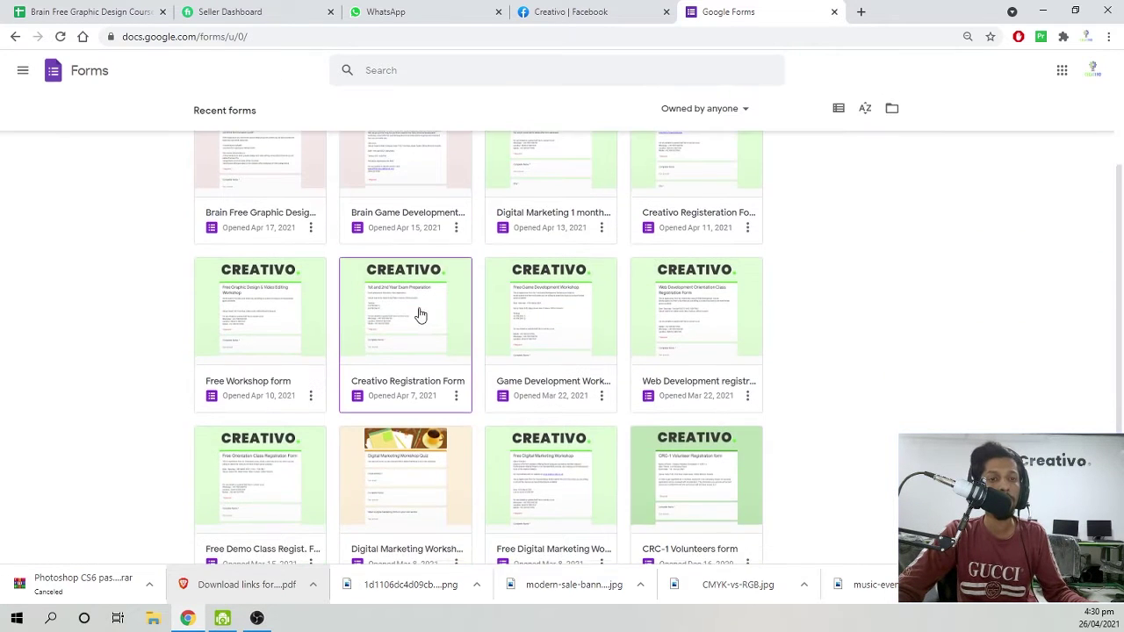
pyautogui.scroll(4, 447, 394)
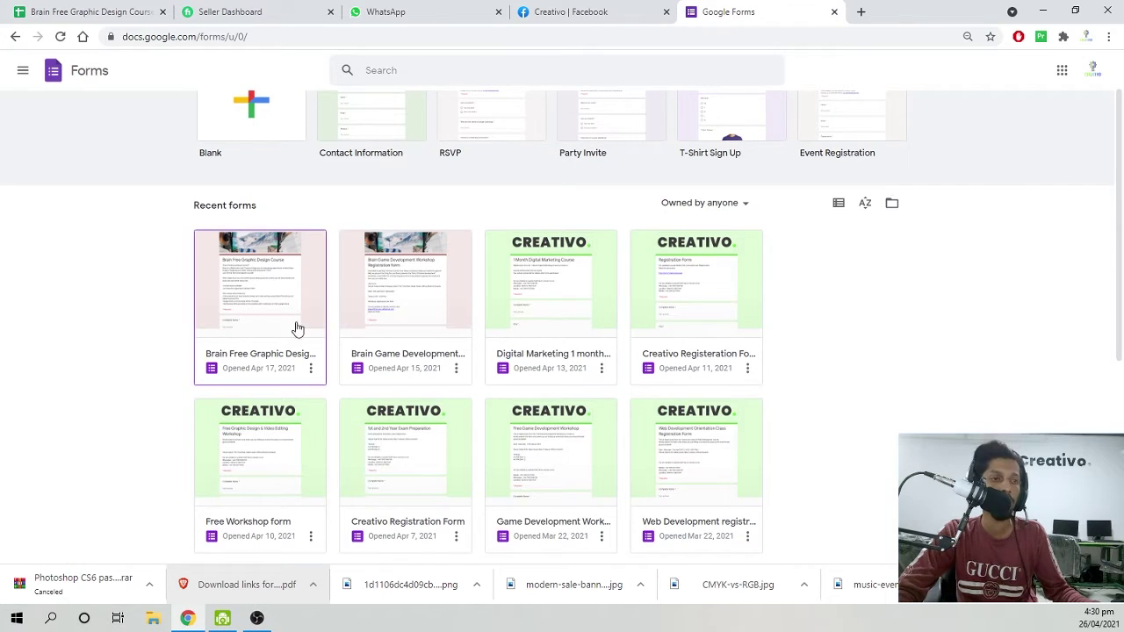
pyautogui.scroll(2, 145, 420)
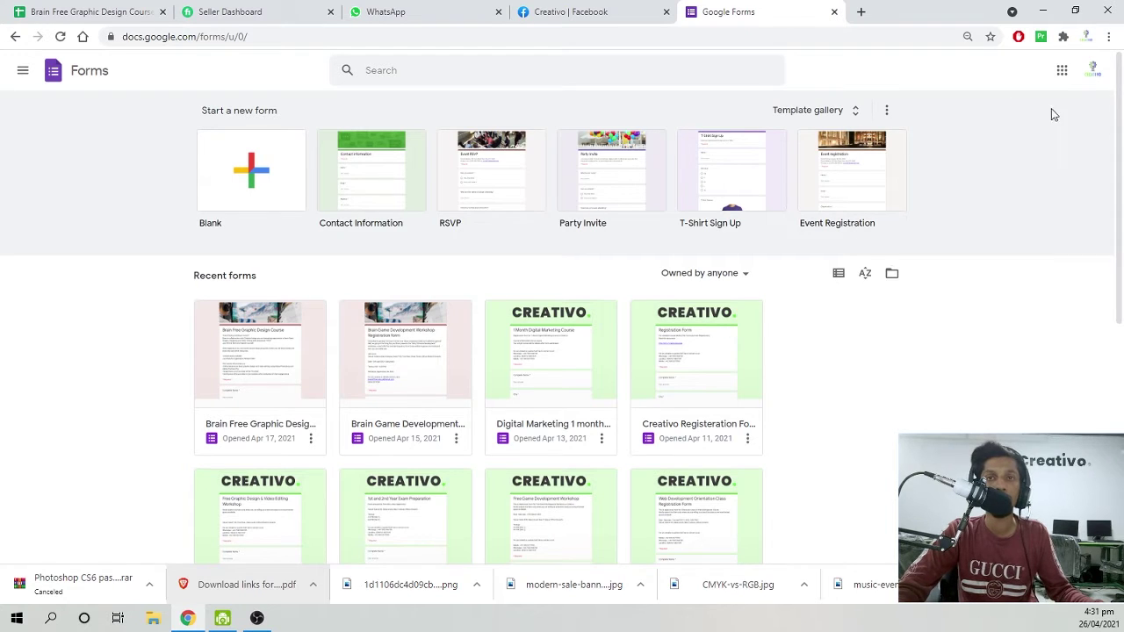
pyautogui.click(1092, 70)
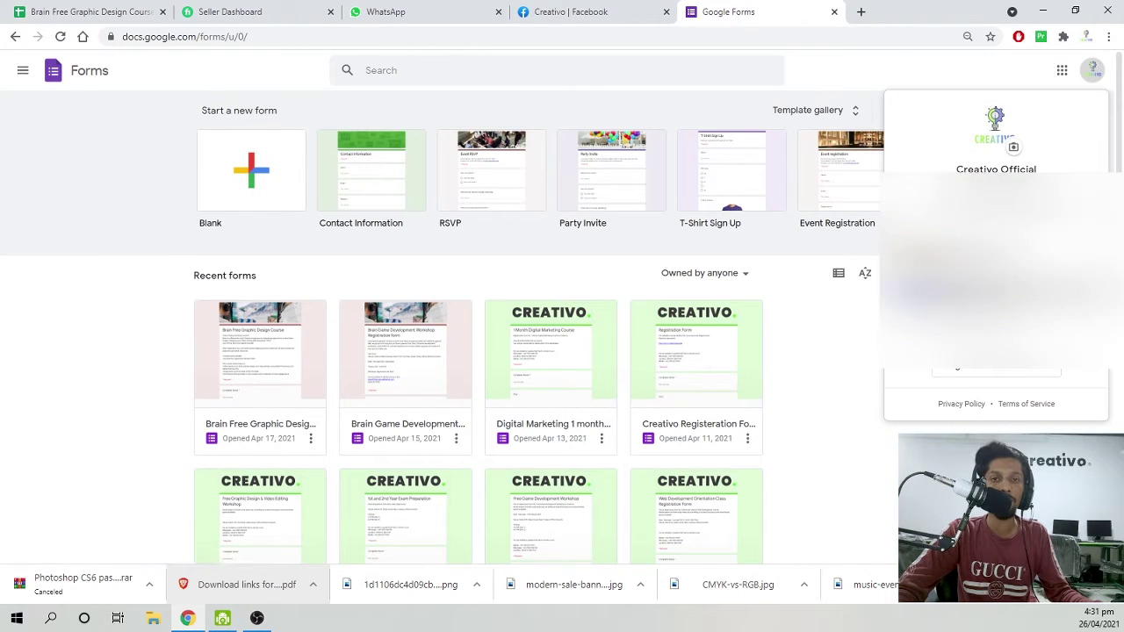
pyautogui.click(995, 289)
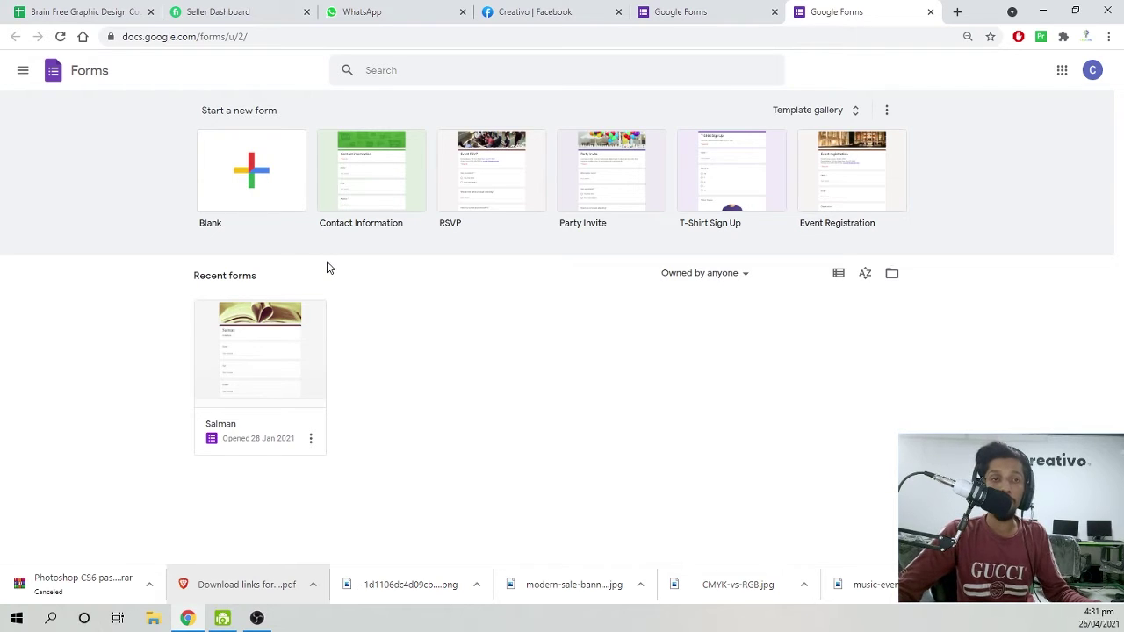
# Browse the template gallery and create a form from the Blank card.
pyautogui.click(817, 114)
pyautogui.scroll(-2, 602, 284)
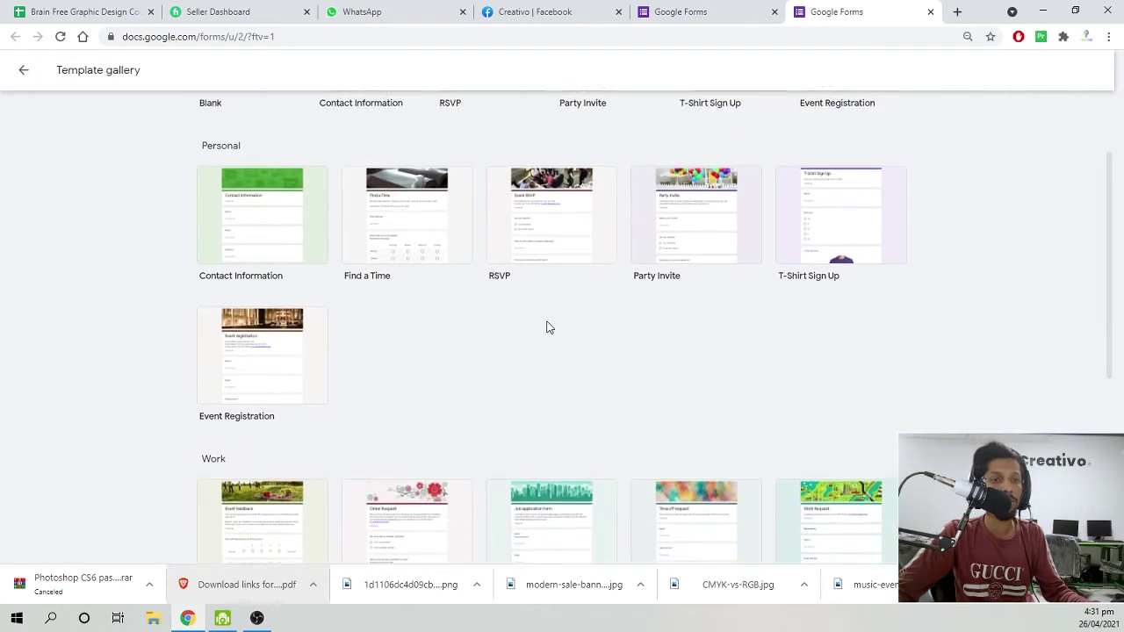
pyautogui.scroll(1, 546, 326)
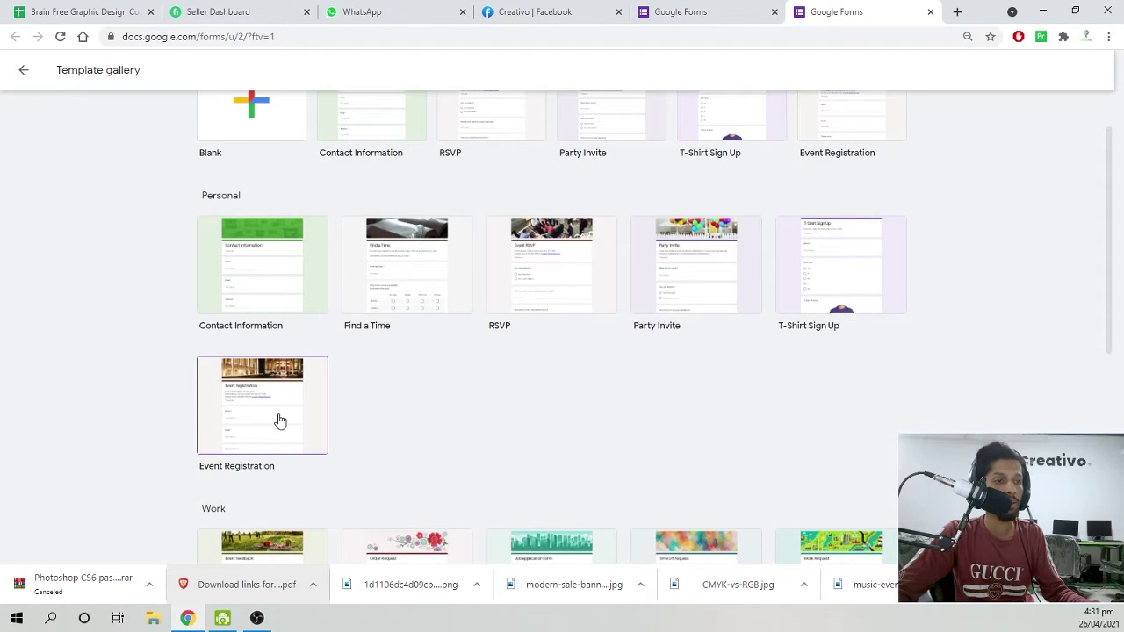
pyautogui.scroll(-3, 278, 421)
pyautogui.scroll(-3, 240, 369)
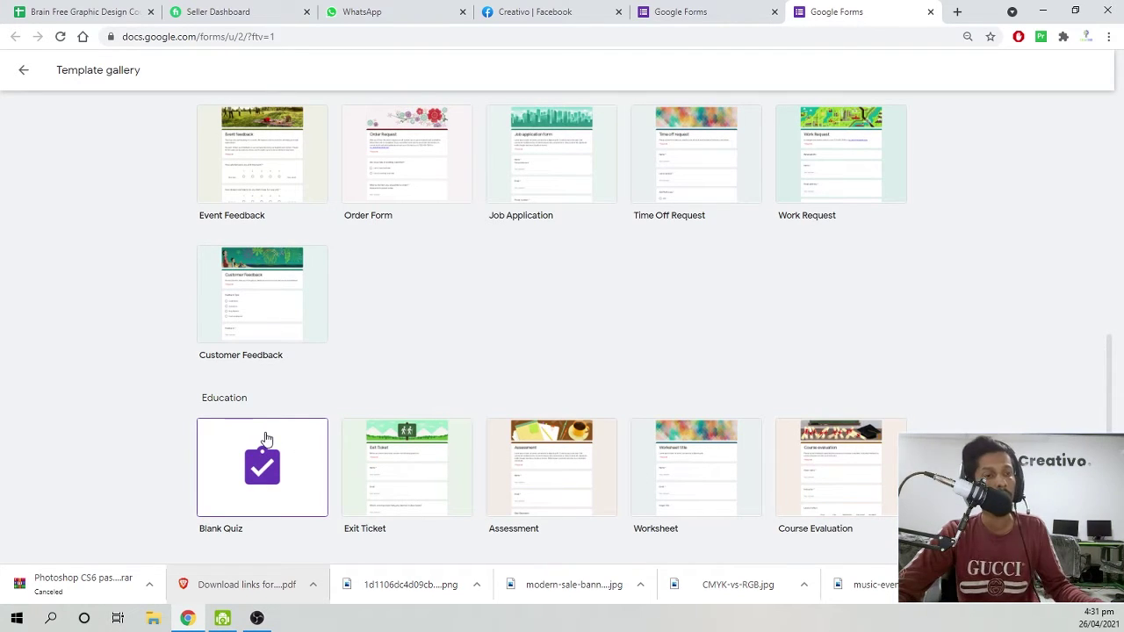
pyautogui.scroll(6, 296, 456)
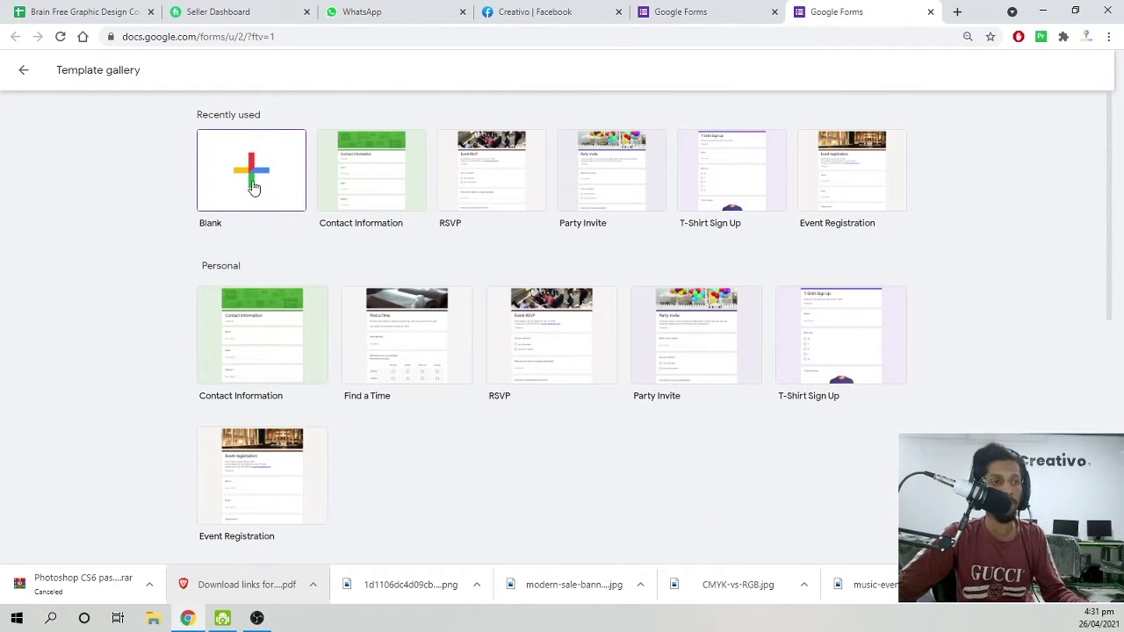
pyautogui.click(262, 198)
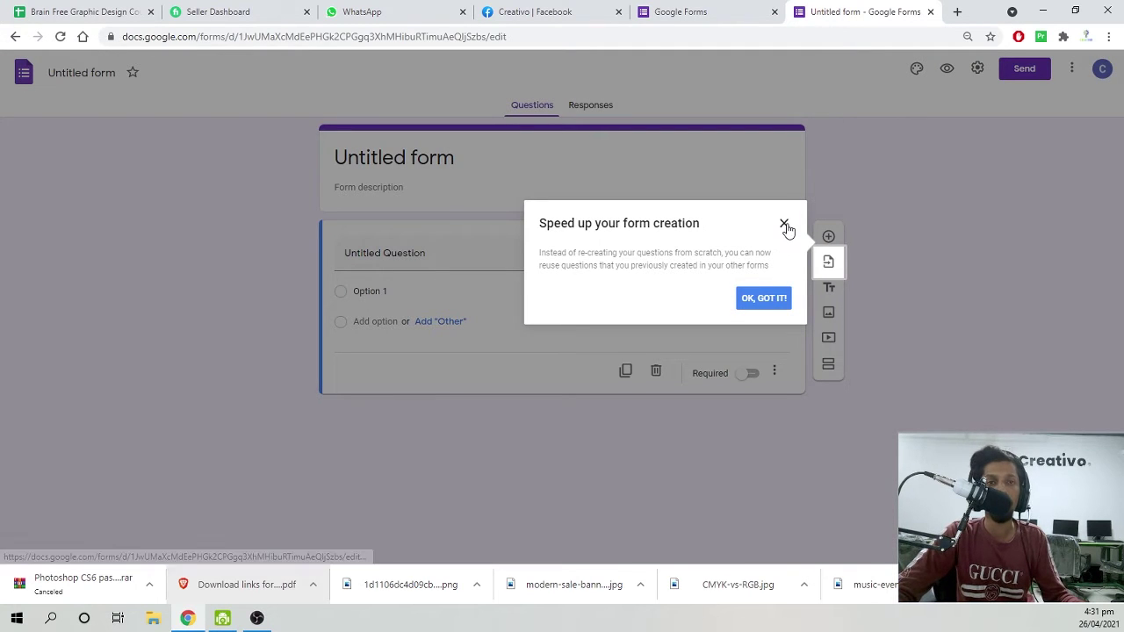
# Dismiss the tip and title the form 'Testing Google Forms'.
pyautogui.click(784, 225)
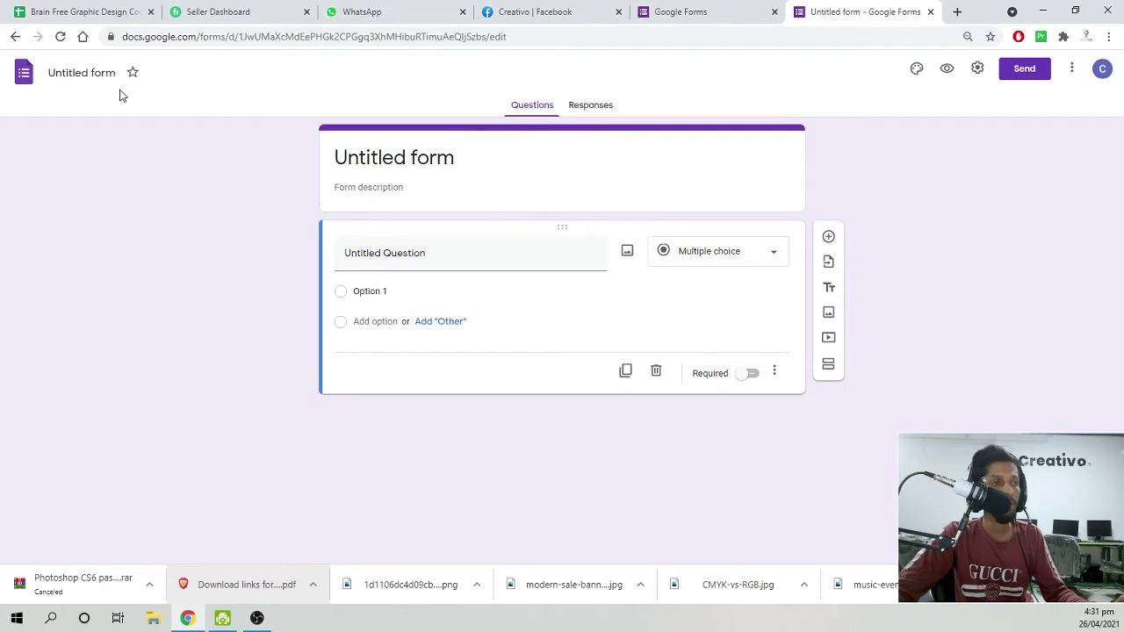
pyautogui.click(86, 74)
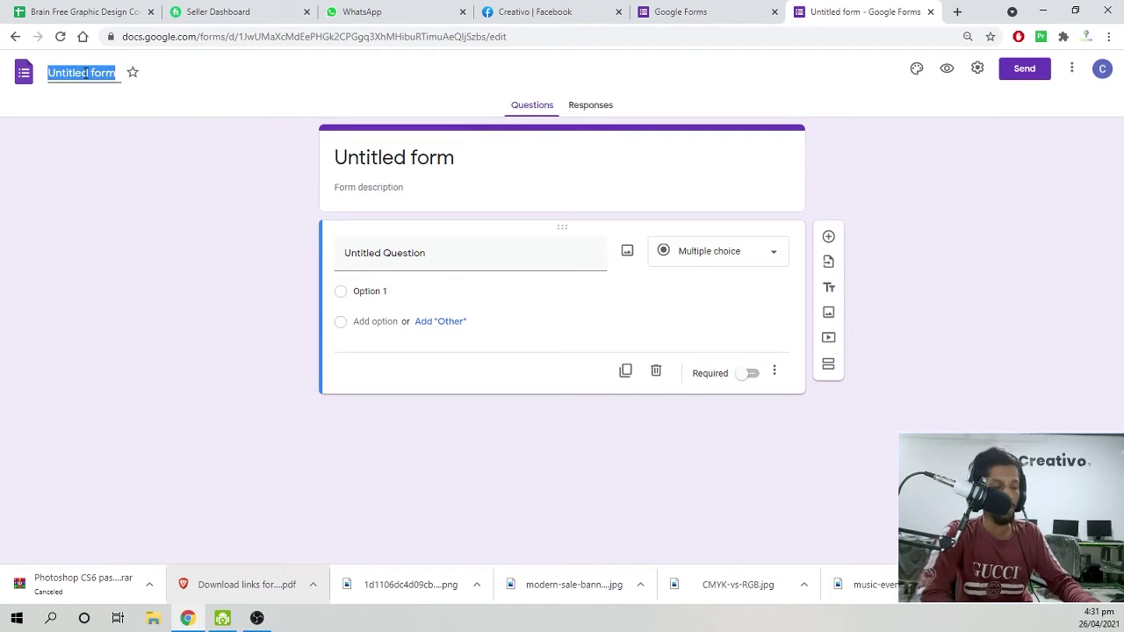
pyautogui.write('T')
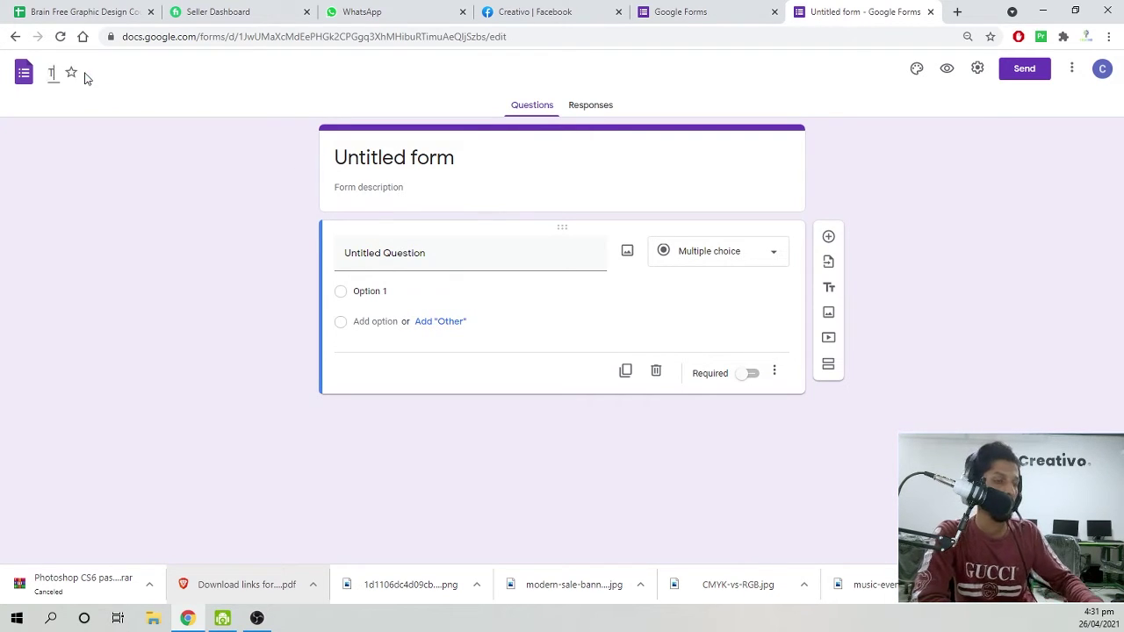
pyautogui.write('esting Google Forms')
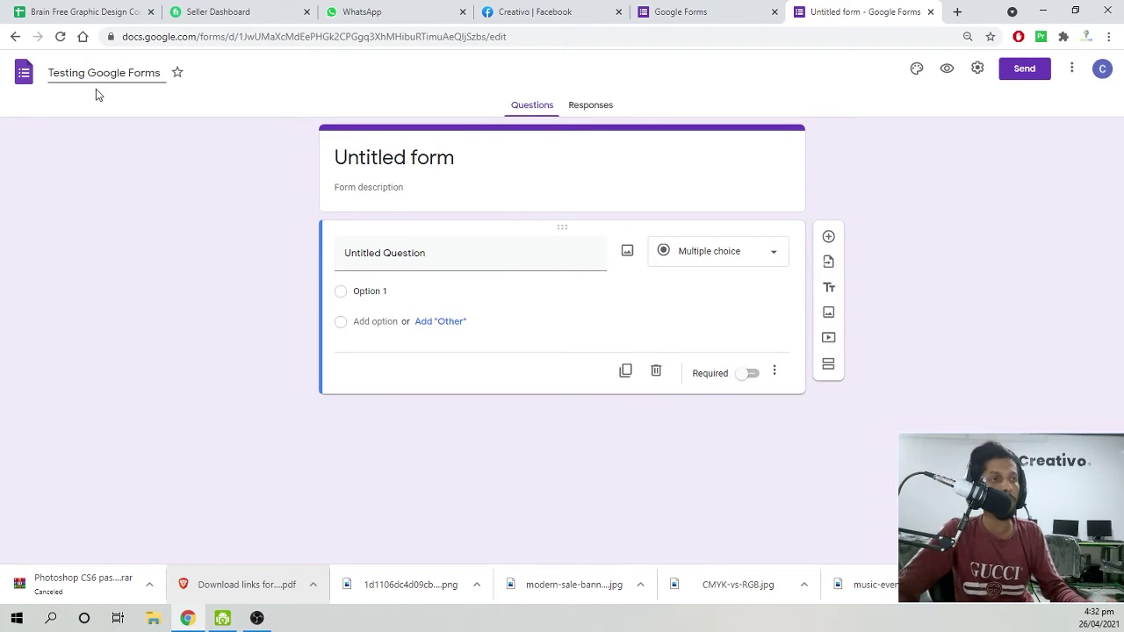
pyautogui.press('Return')
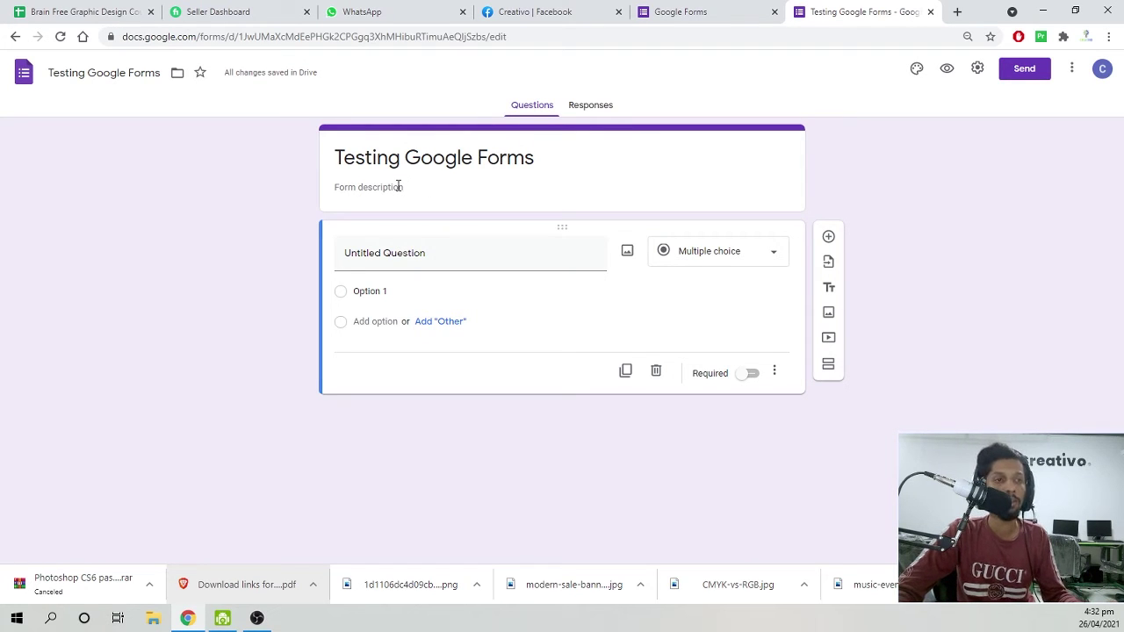
# Write 'This form is for' as the start of the form description.
pyautogui.click(397, 187)
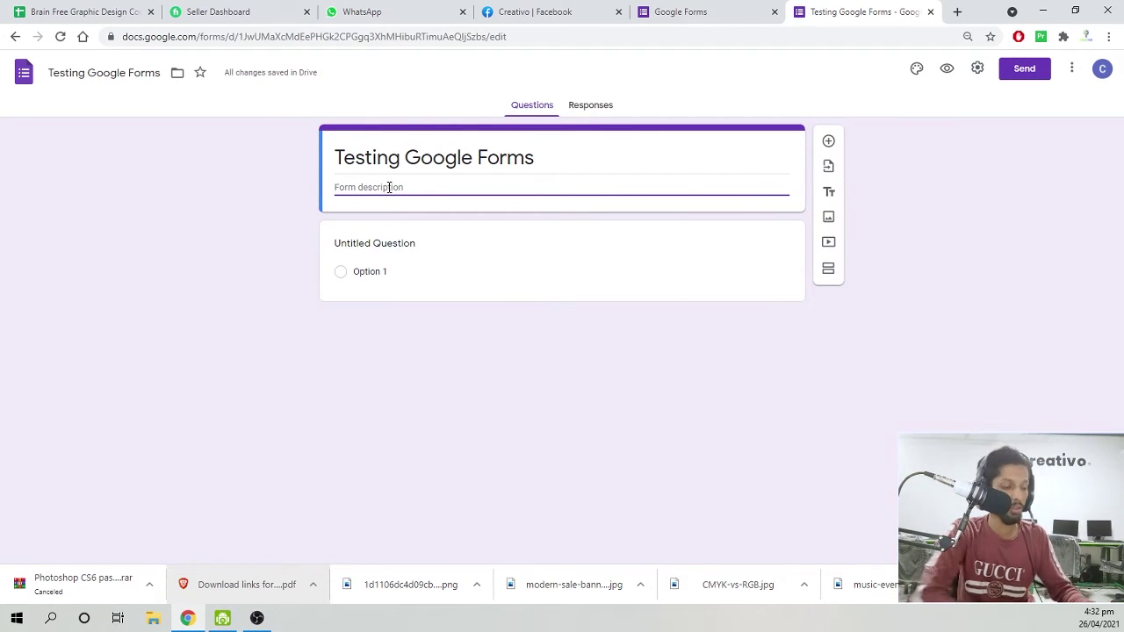
pyautogui.write('This form is f')
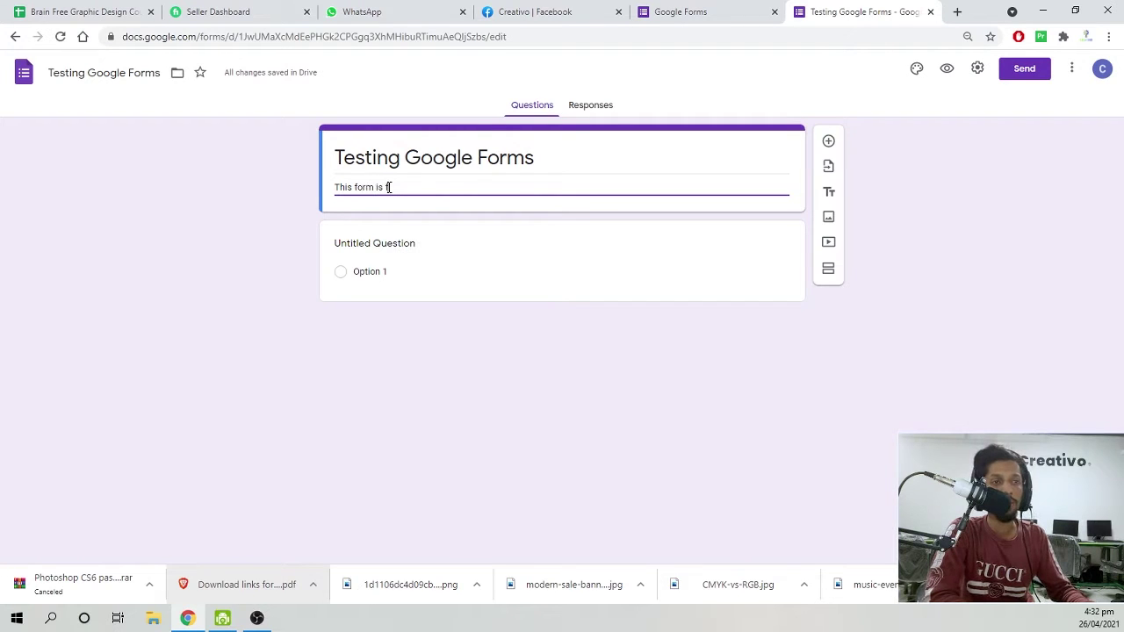
pyautogui.write('or')
pyautogui.press('Return')
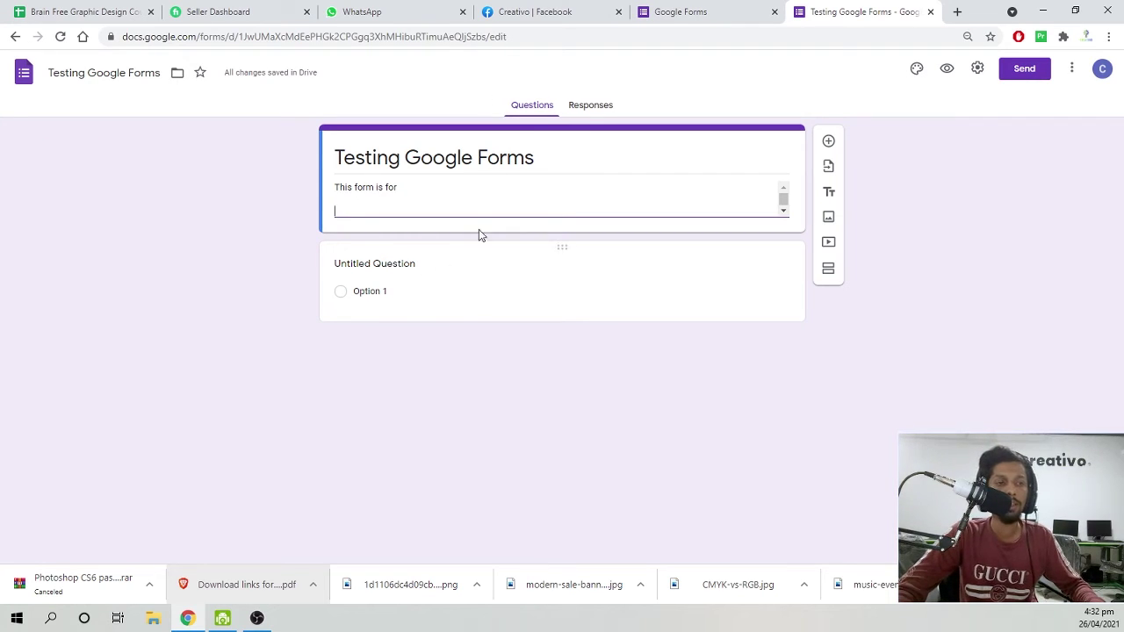
pyautogui.click(404, 269)
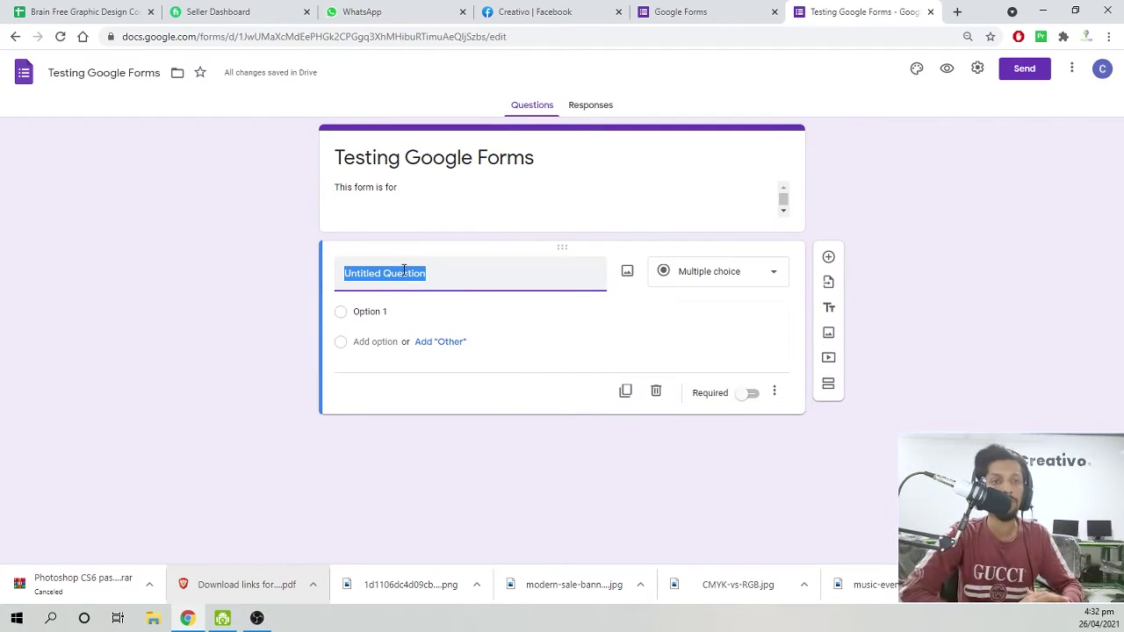
pyautogui.click(694, 272)
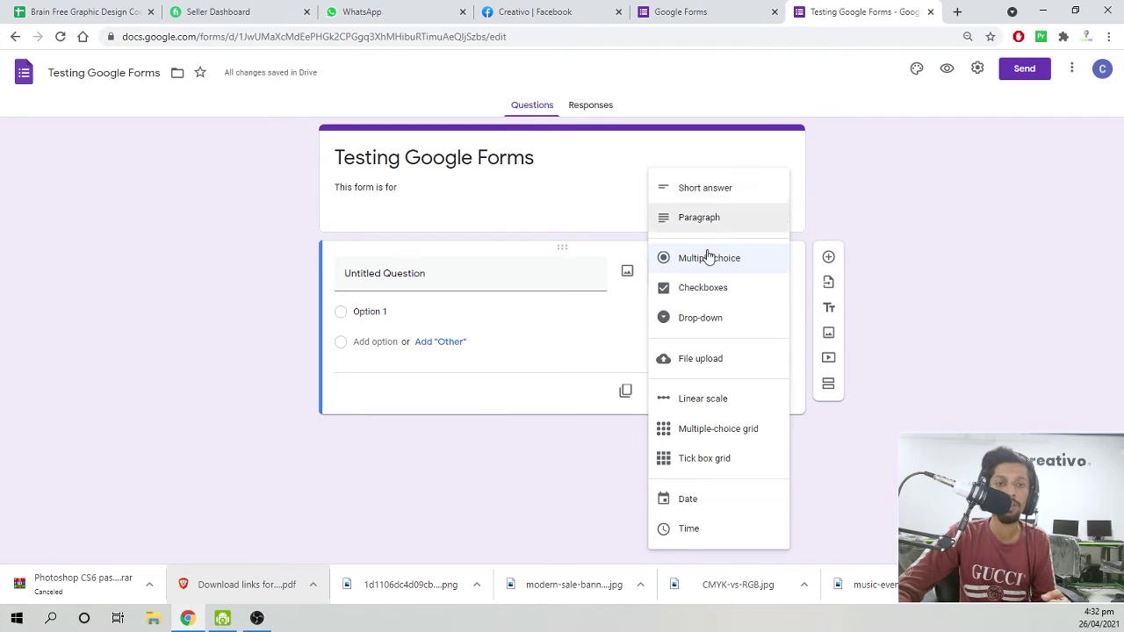
# Make the first question a Short answer titled 'Your Name'.
pyautogui.click(594, 522)
pyautogui.click(733, 269)
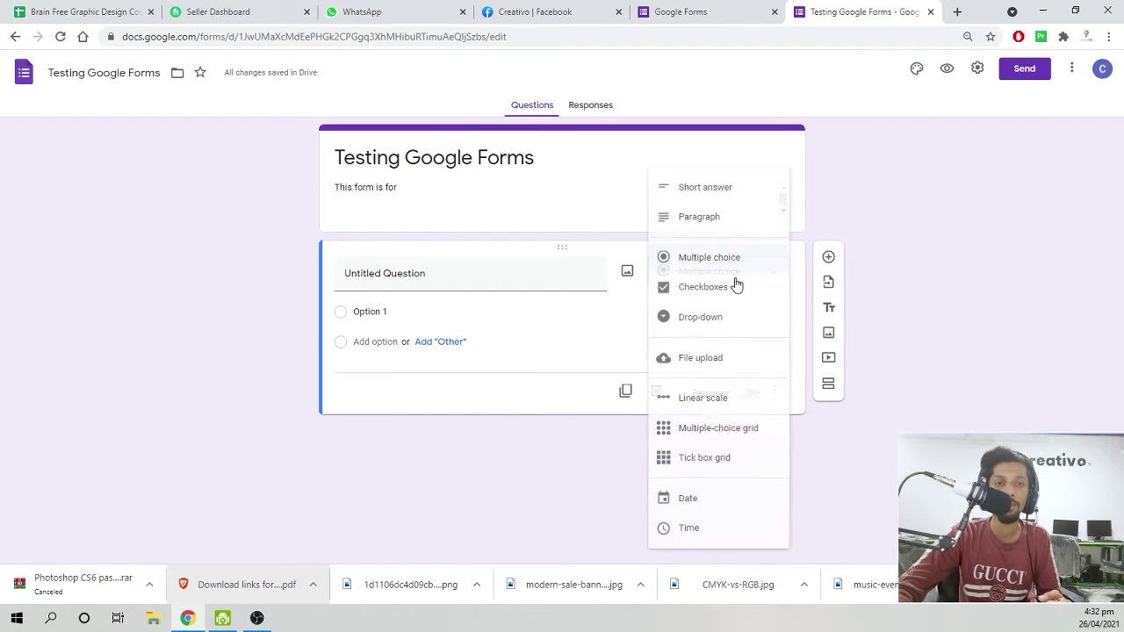
pyautogui.click(715, 195)
pyautogui.click(477, 279)
pyautogui.write('Y')
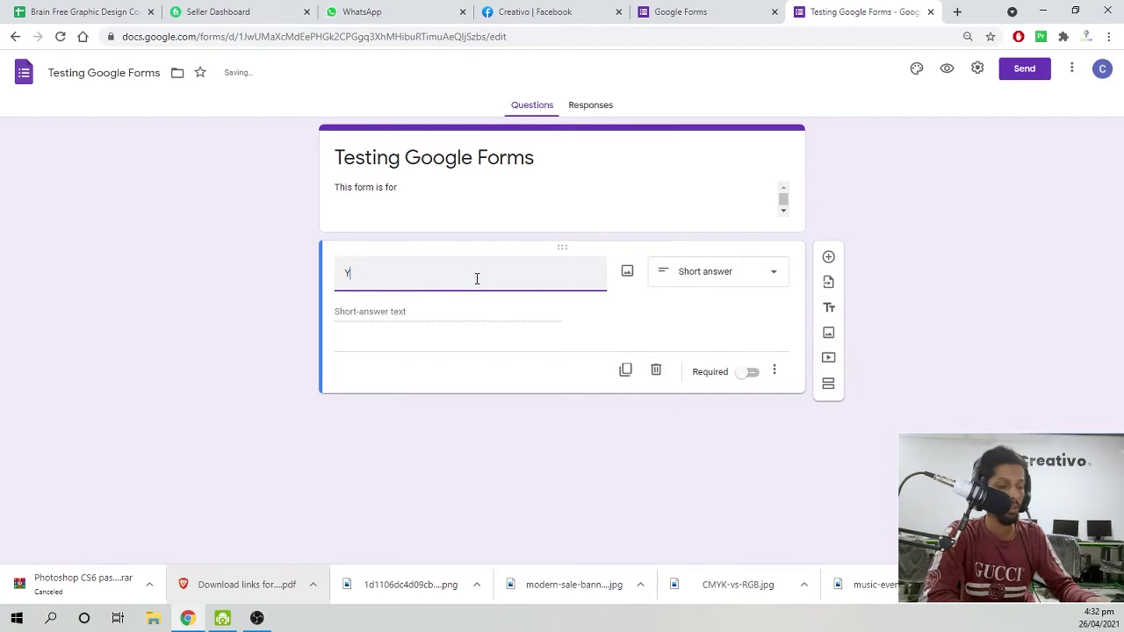
pyautogui.write('our Name')
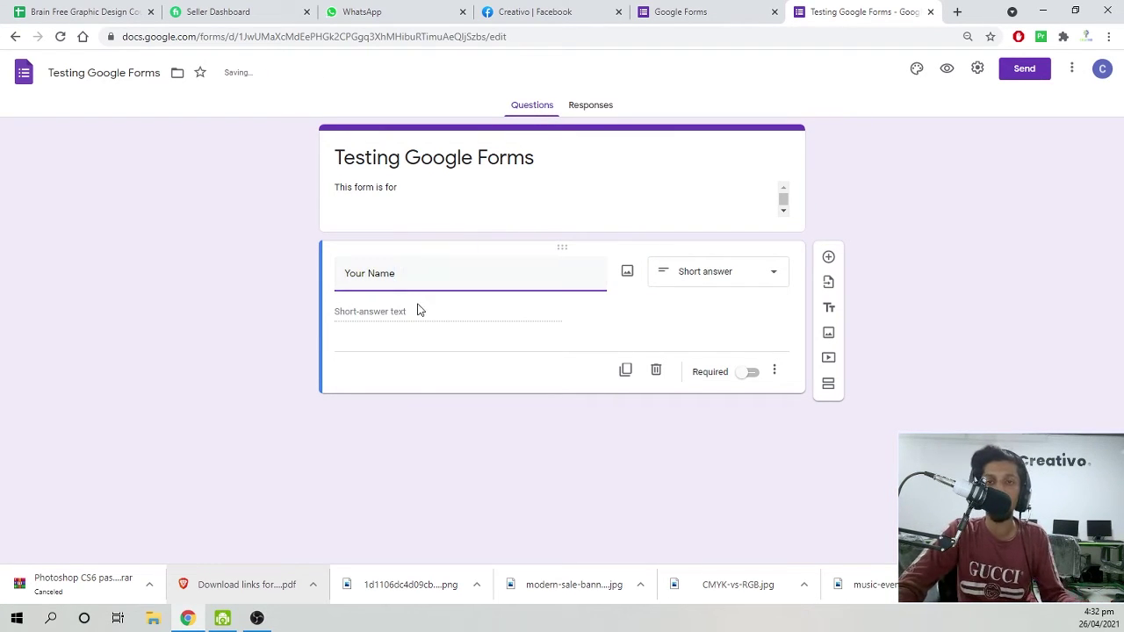
pyautogui.click(674, 365)
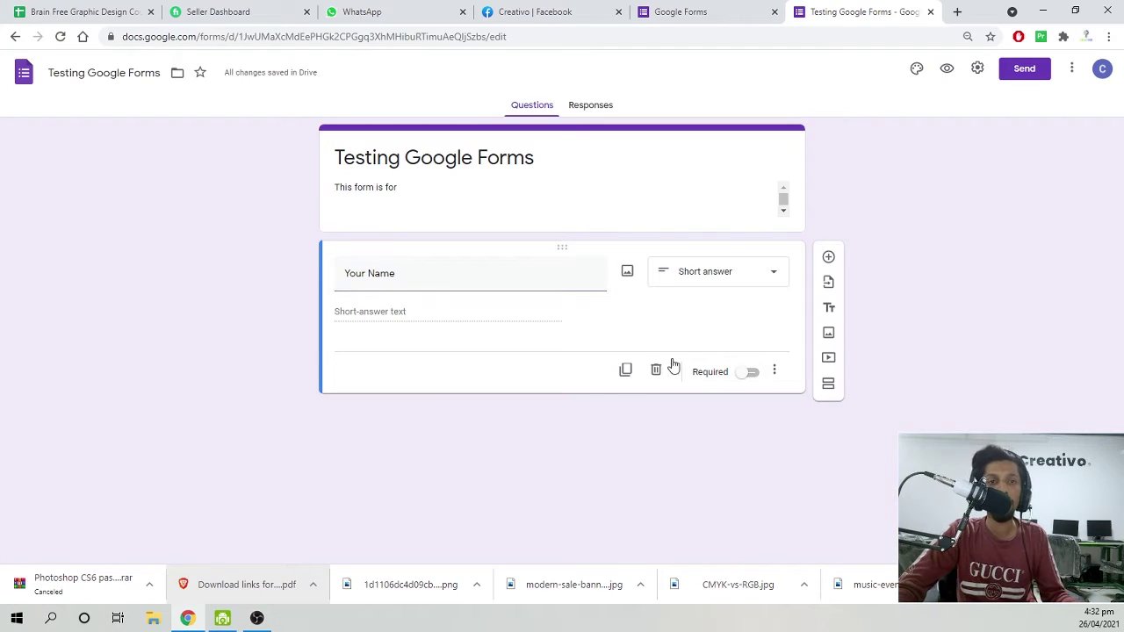
# Add an 'Email Address' question, then a third empty question below it.
pyautogui.click(827, 259)
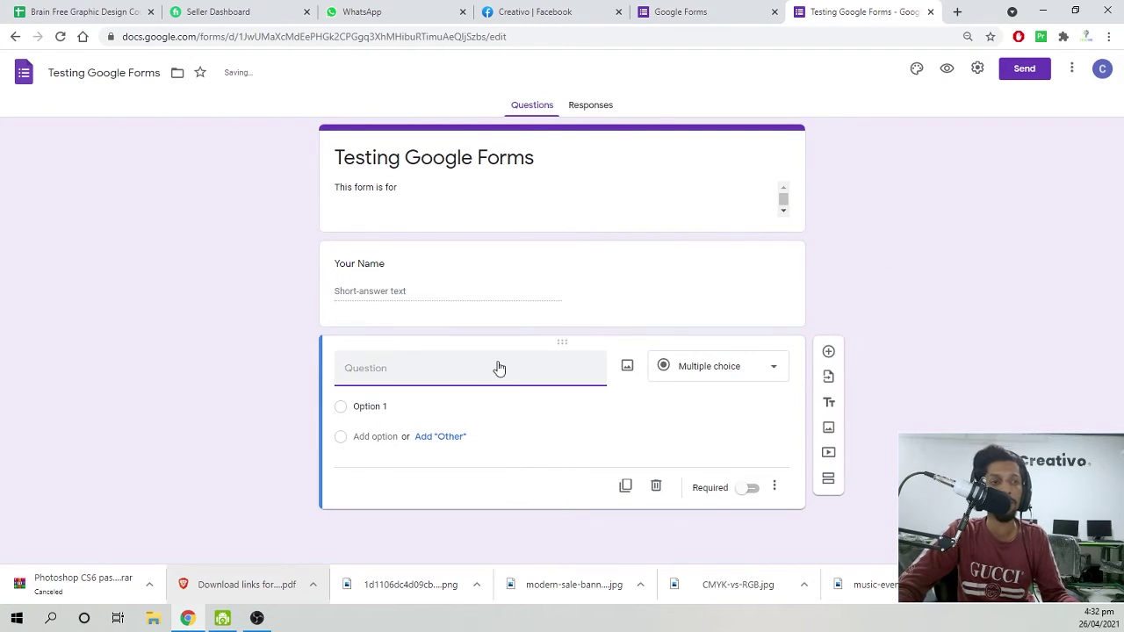
pyautogui.write('Email Address')
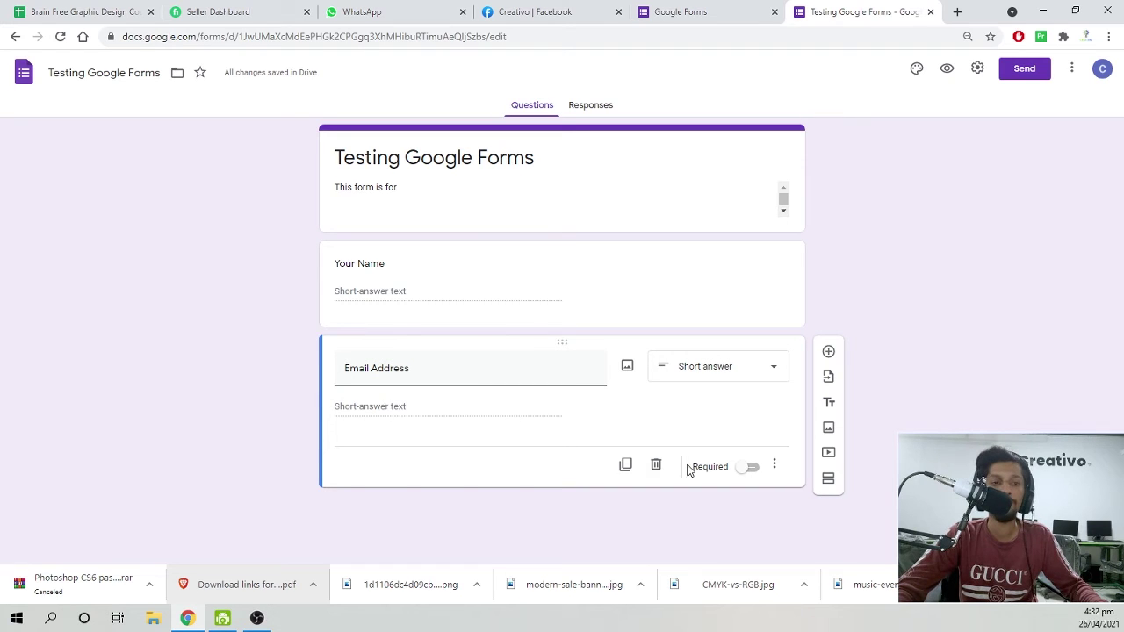
pyautogui.click(828, 352)
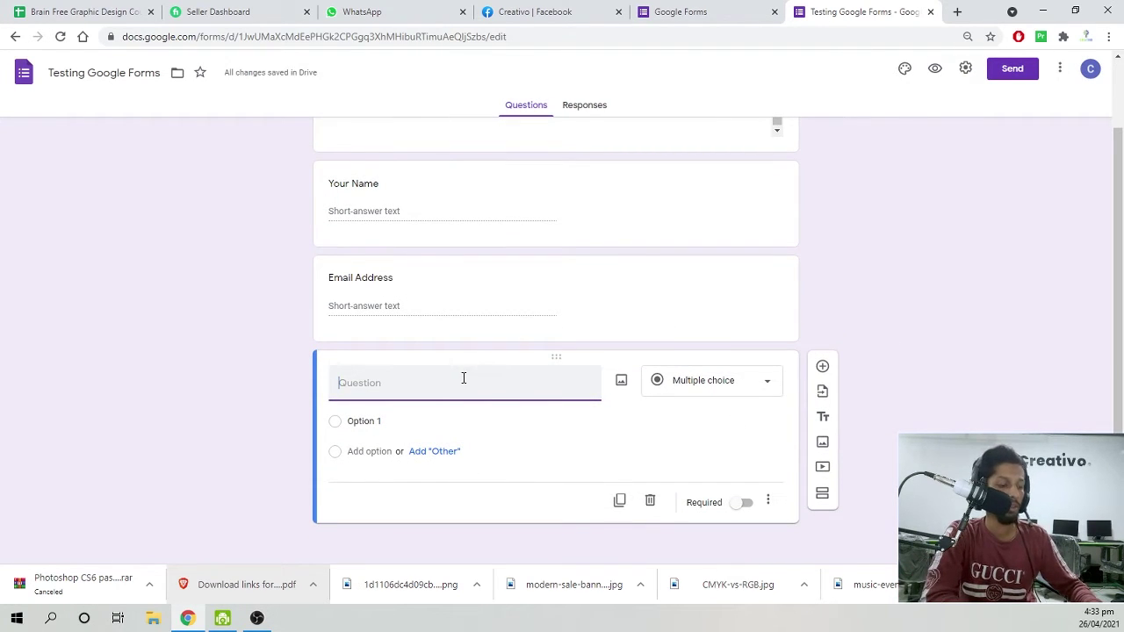
# Title the question 'Subject' with options Physics, Maths and English, then add a fourth question.
pyautogui.write('Subject')
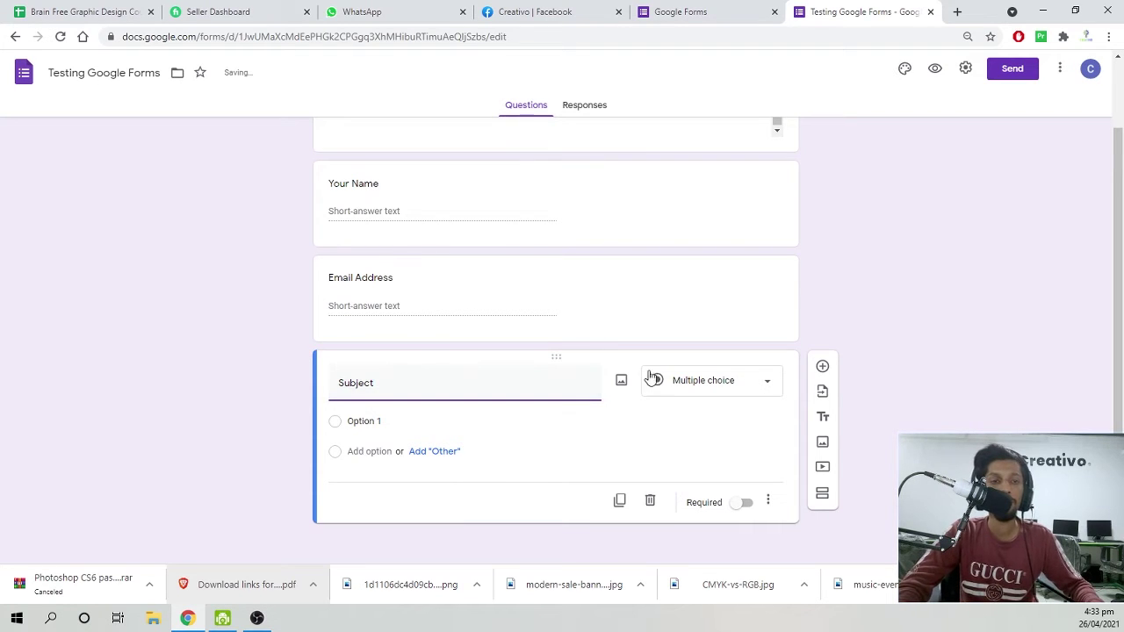
pyautogui.click(364, 421)
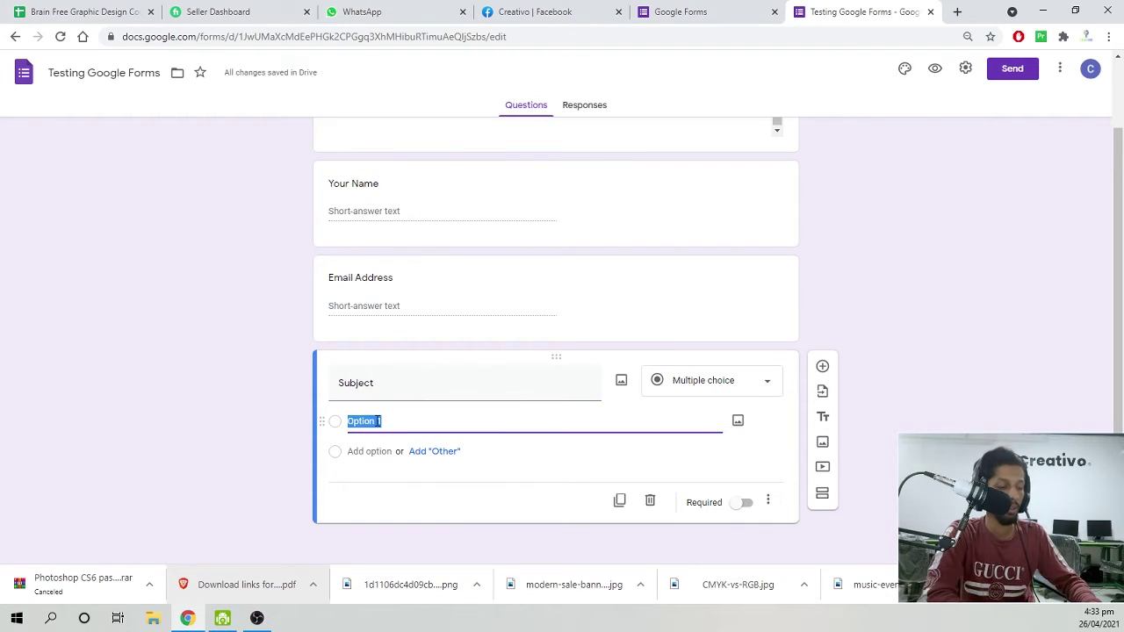
pyautogui.write('Physics')
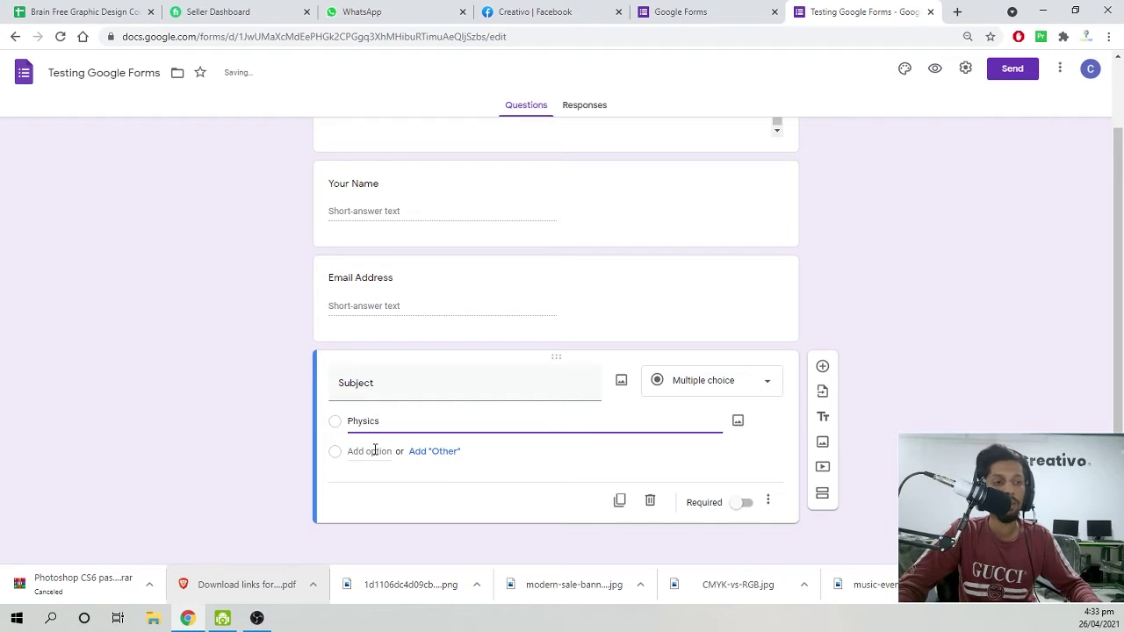
pyautogui.click(375, 450)
pyautogui.write('Maths')
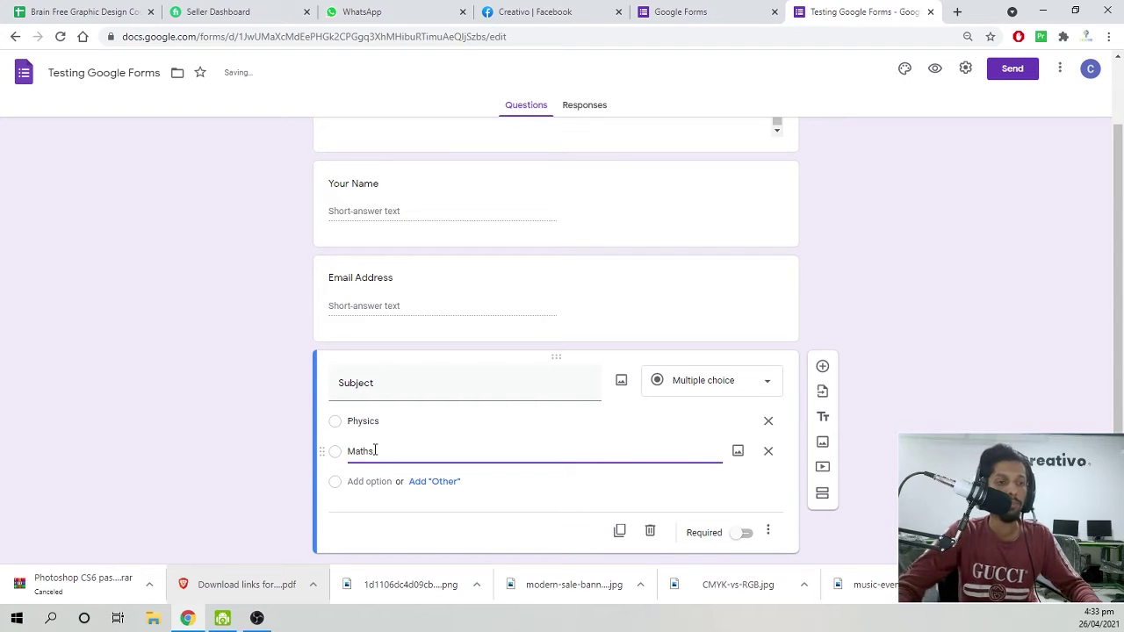
pyautogui.click(369, 481)
pyautogui.write('En')
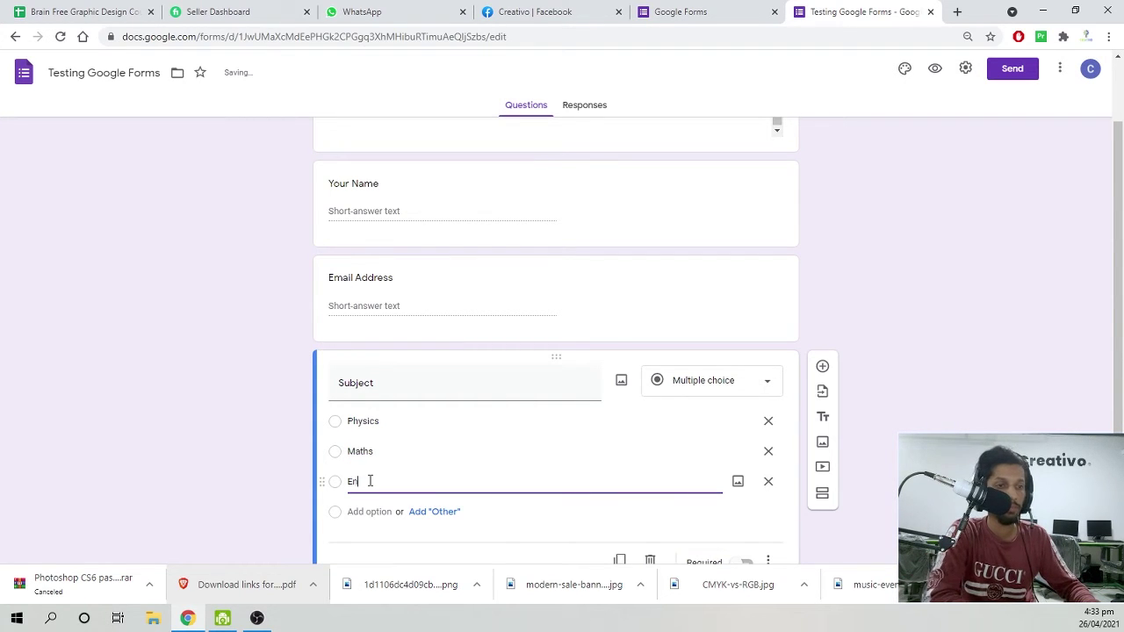
pyautogui.write('glish')
pyautogui.click(297, 482)
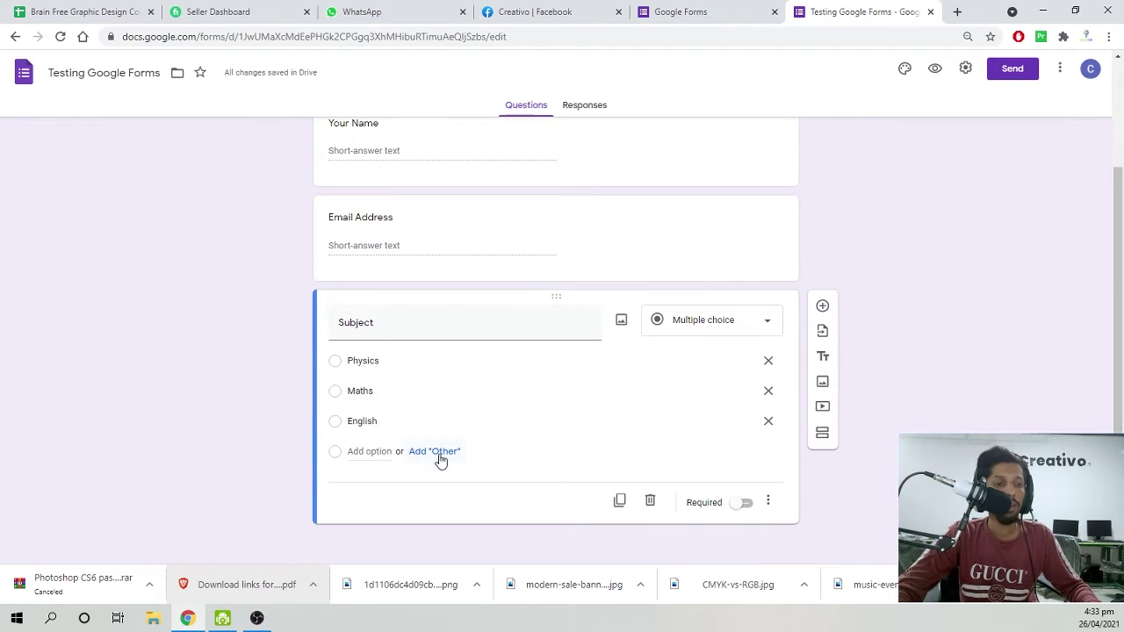
pyautogui.click(442, 458)
pyautogui.click(361, 452)
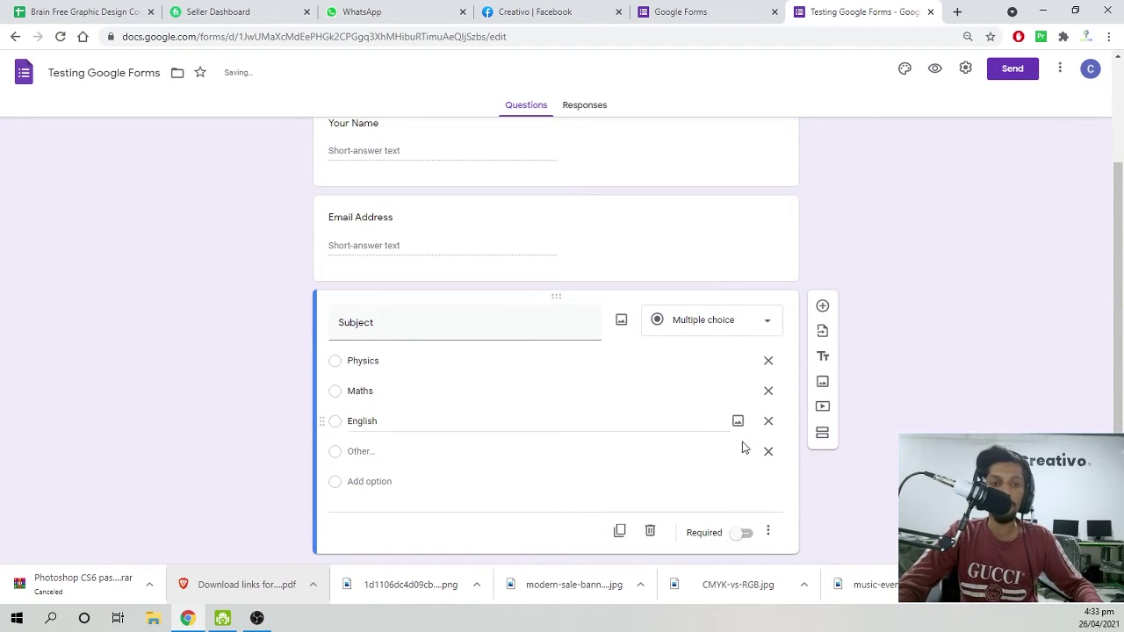
pyautogui.press('BackSpace')
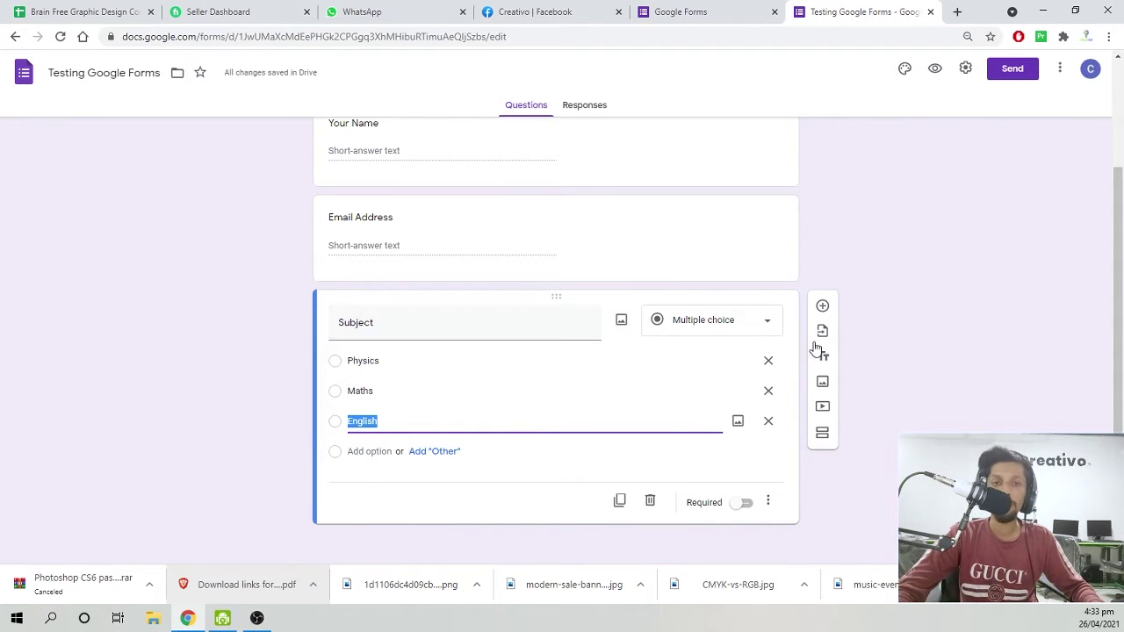
pyautogui.click(822, 305)
# Make the fourth question a drop-down with choices Physics and Maths.
pyautogui.click(701, 386)
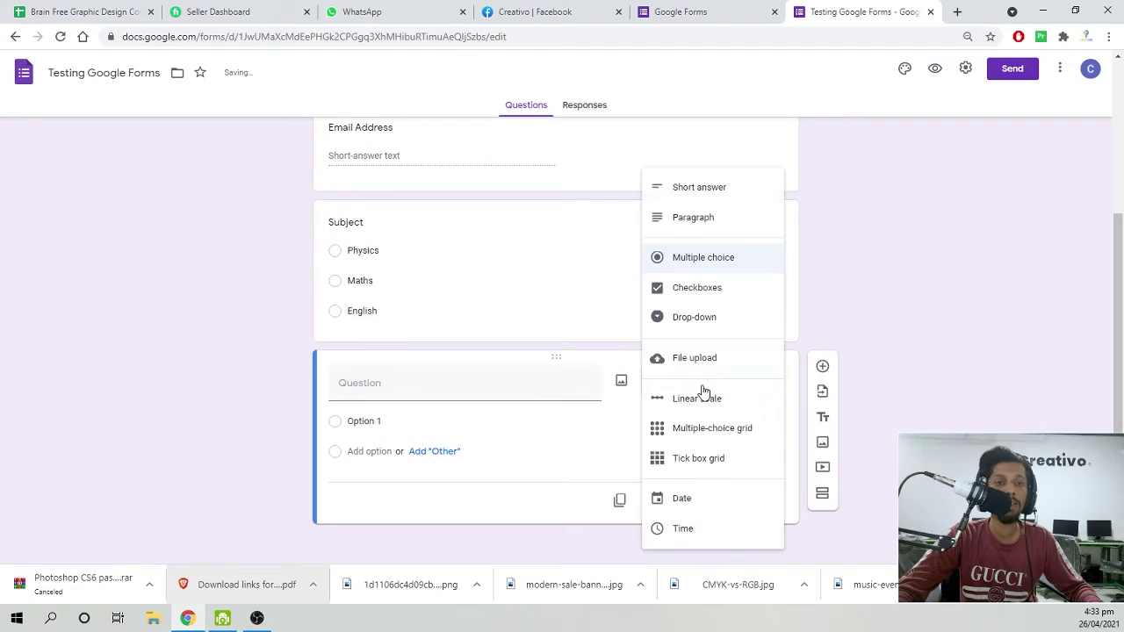
pyautogui.click(711, 320)
pyautogui.click(389, 430)
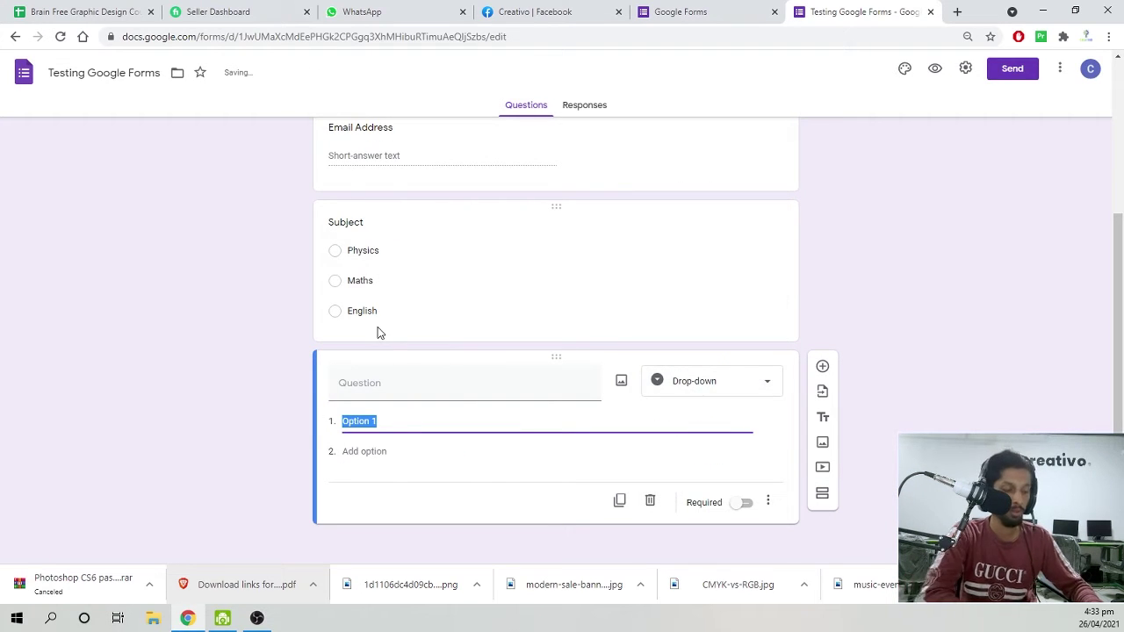
pyautogui.write('Physics')
pyautogui.click(364, 451)
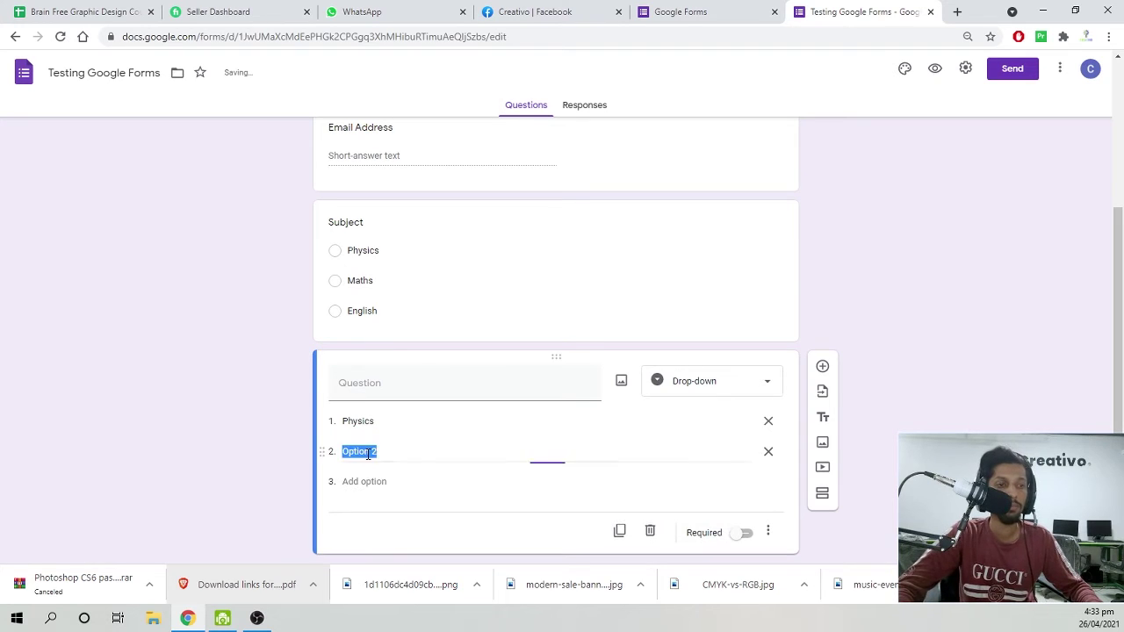
pyautogui.write('M')
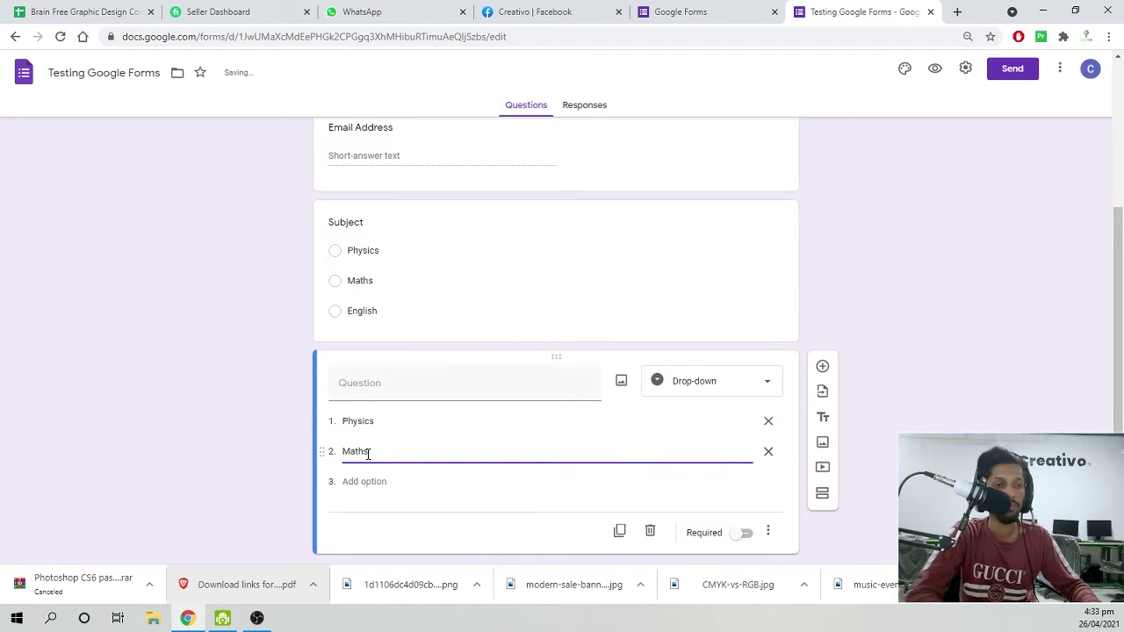
pyautogui.write('aths')
pyautogui.click(393, 485)
# Add the English choice and delete the extra empty fourth option.
pyautogui.click(374, 481)
pyautogui.write('Eg')
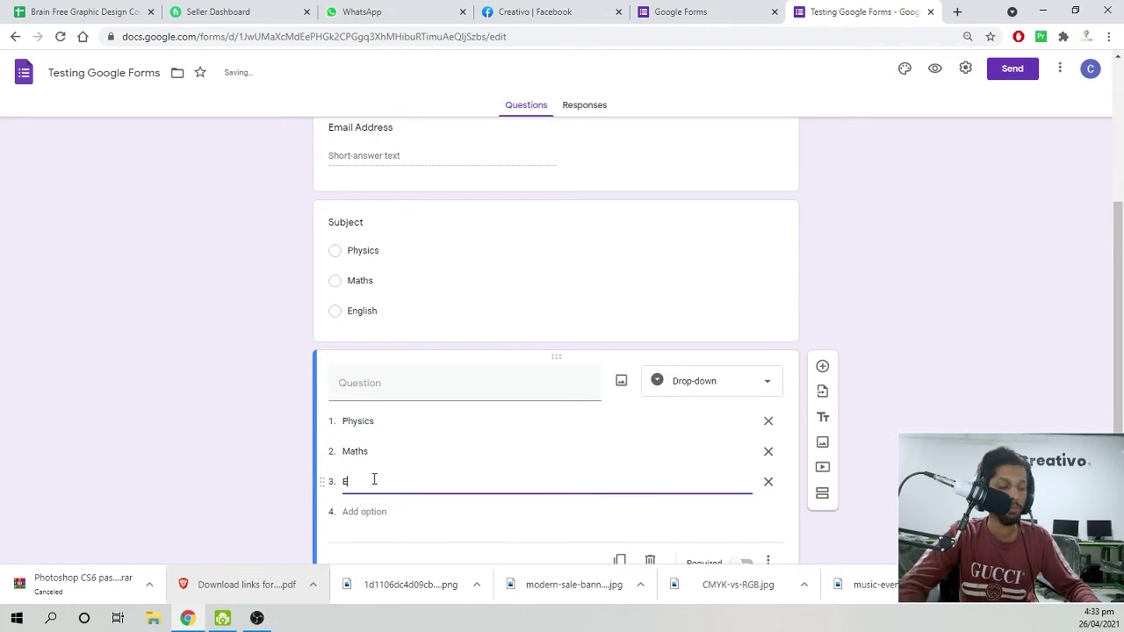
pyautogui.press('Return')
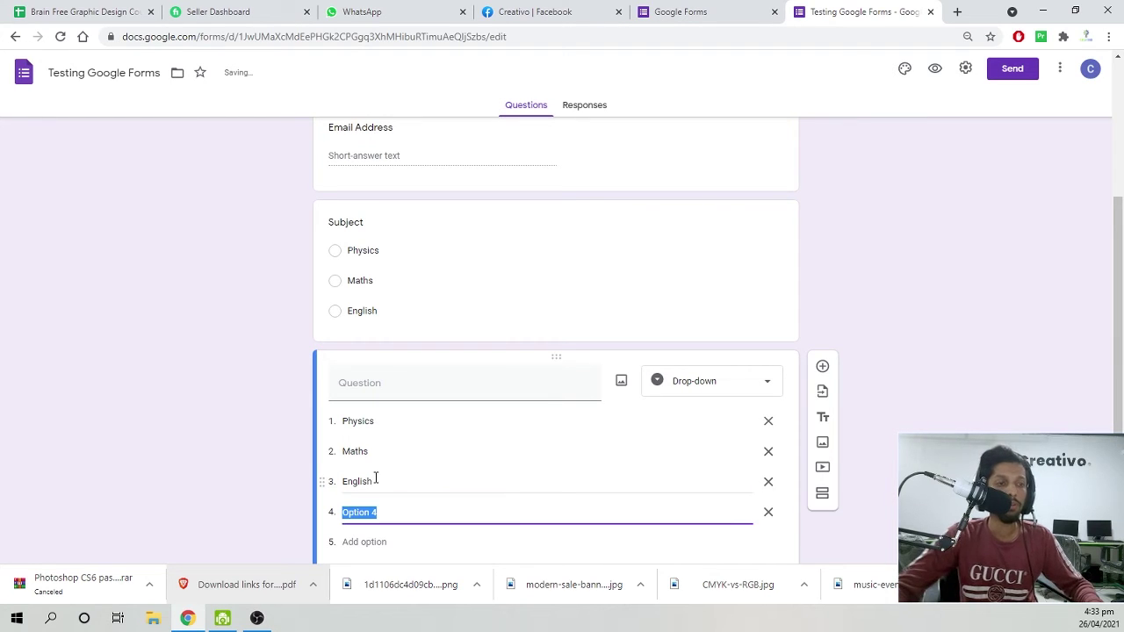
pyautogui.click(768, 512)
pyautogui.click(32, 434)
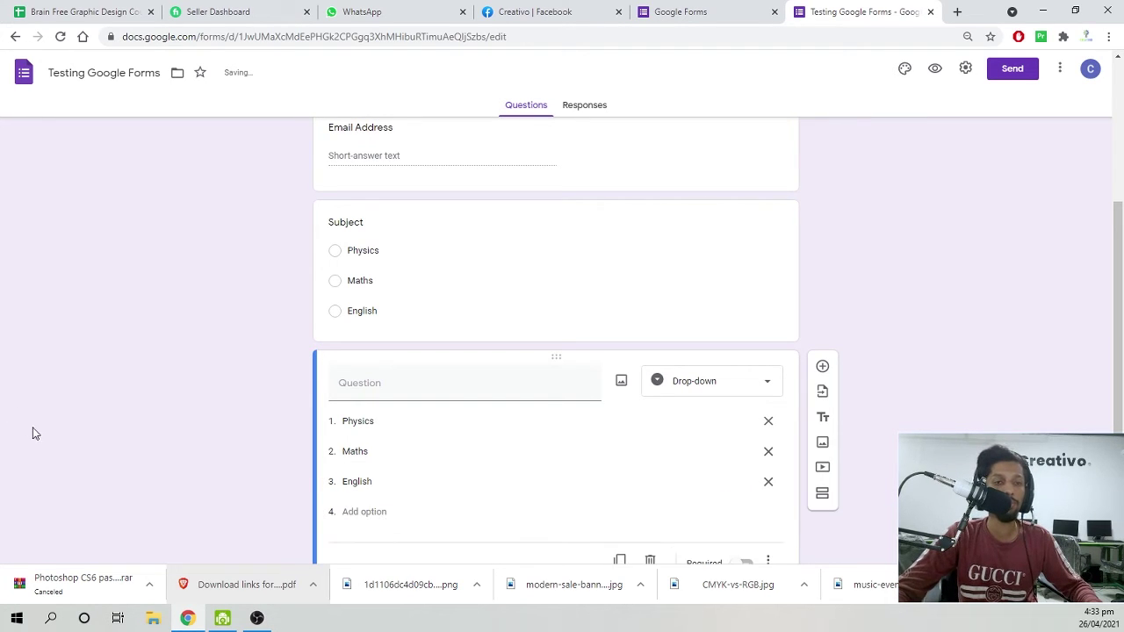
pyautogui.scroll(1, 614, 387)
pyautogui.click(577, 353)
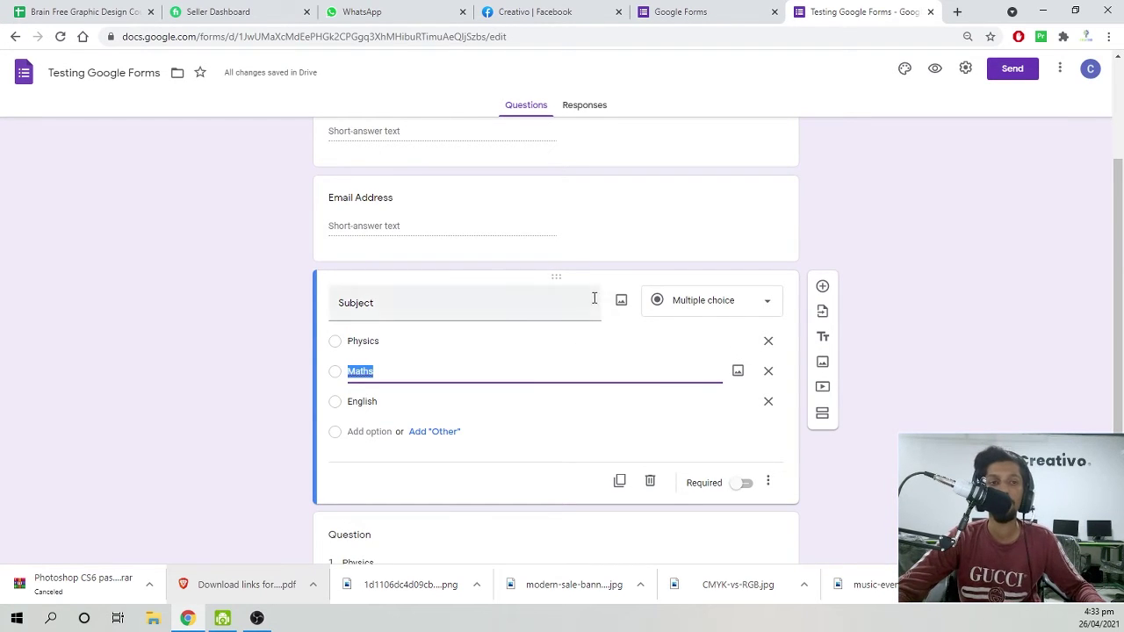
pyautogui.click(622, 302)
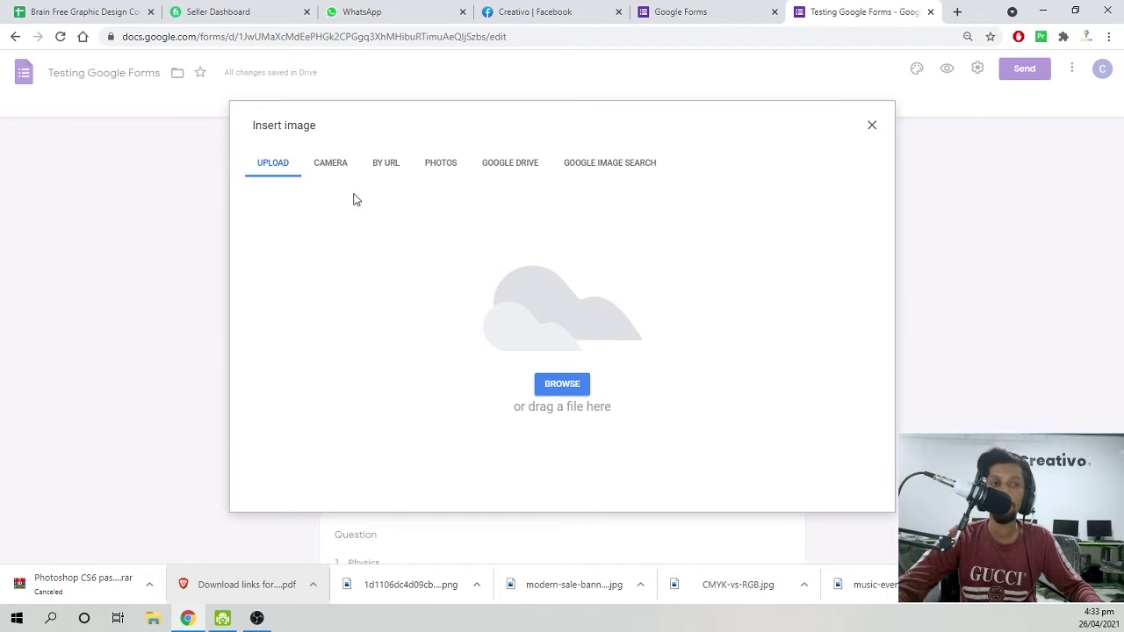
pyautogui.click(563, 388)
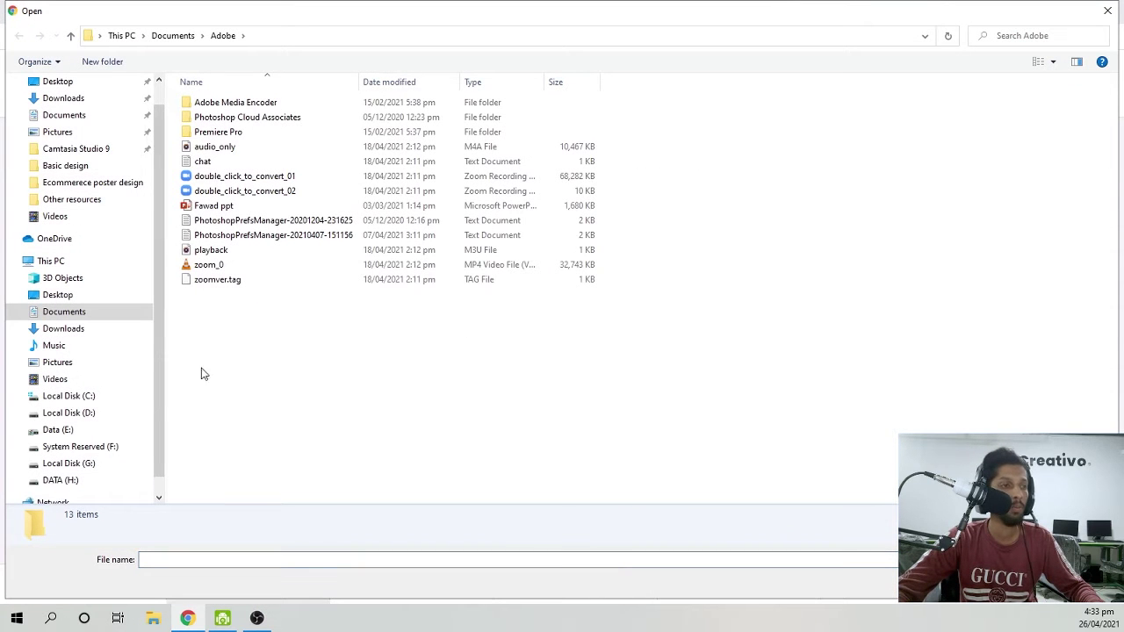
pyautogui.click(57, 429)
pyautogui.click(68, 463)
pyautogui.doubleClick(271, 222)
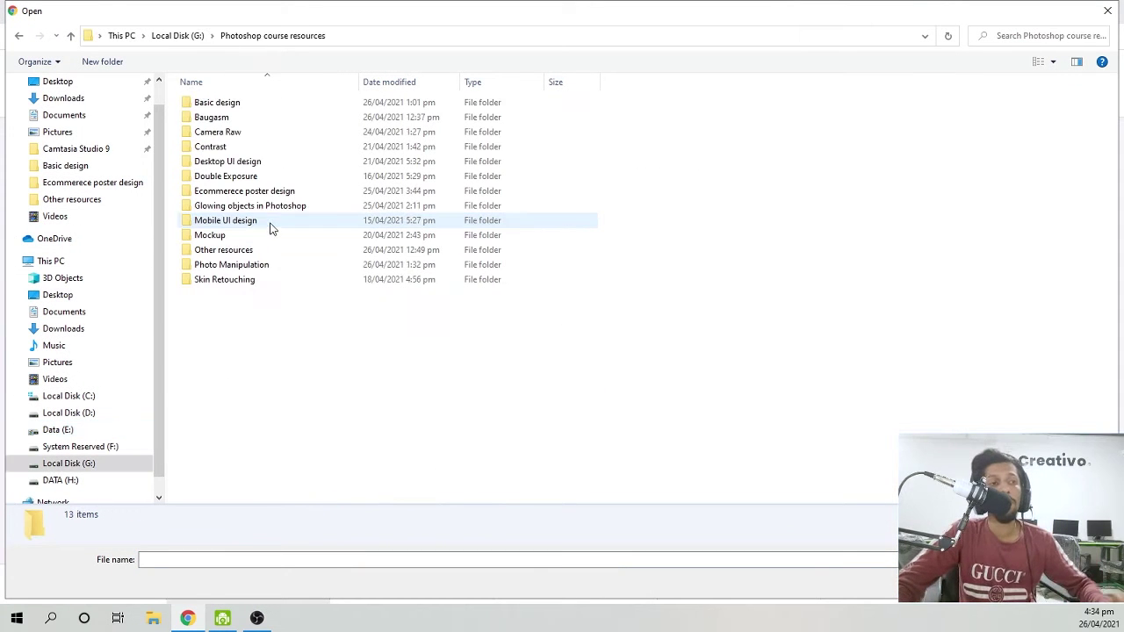
pyautogui.doubleClick(255, 178)
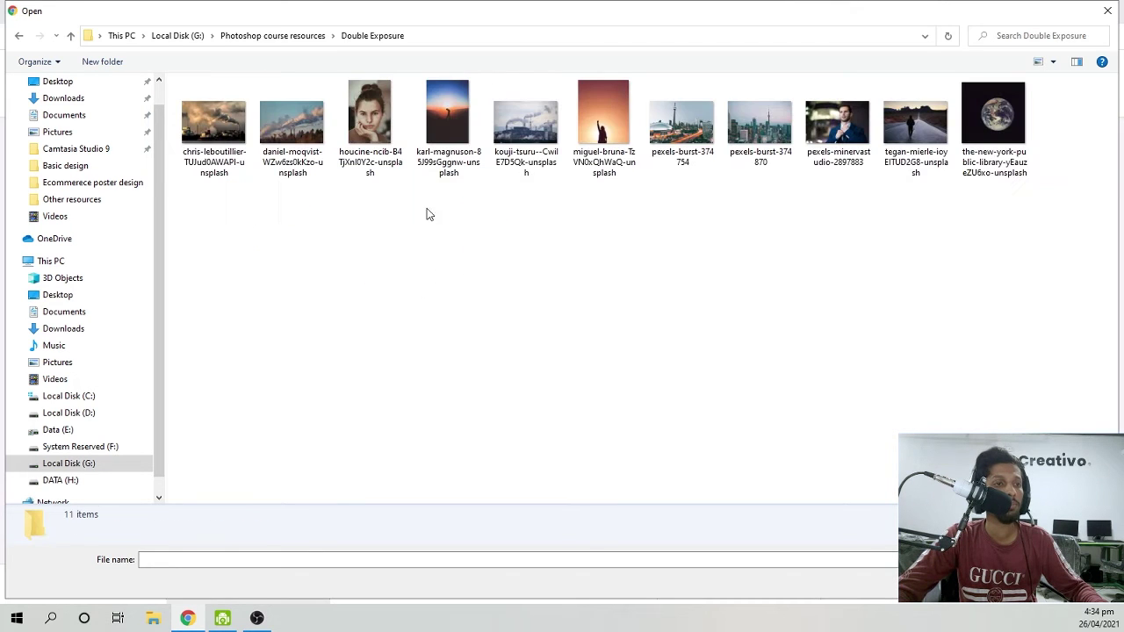
pyautogui.click(991, 131)
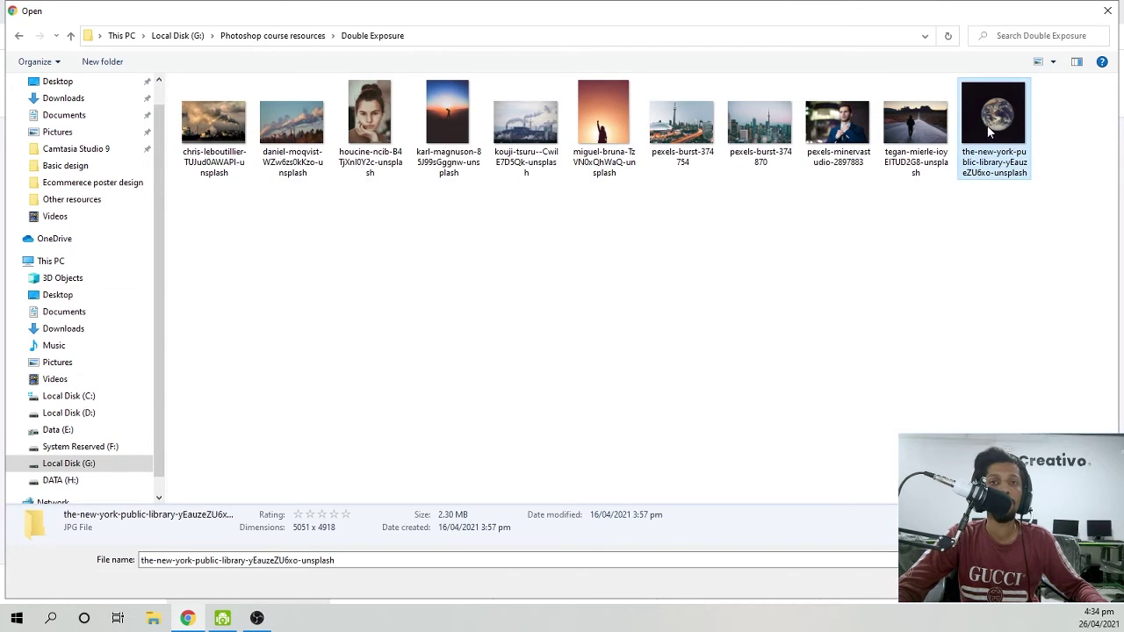
pyautogui.doubleClick(990, 130)
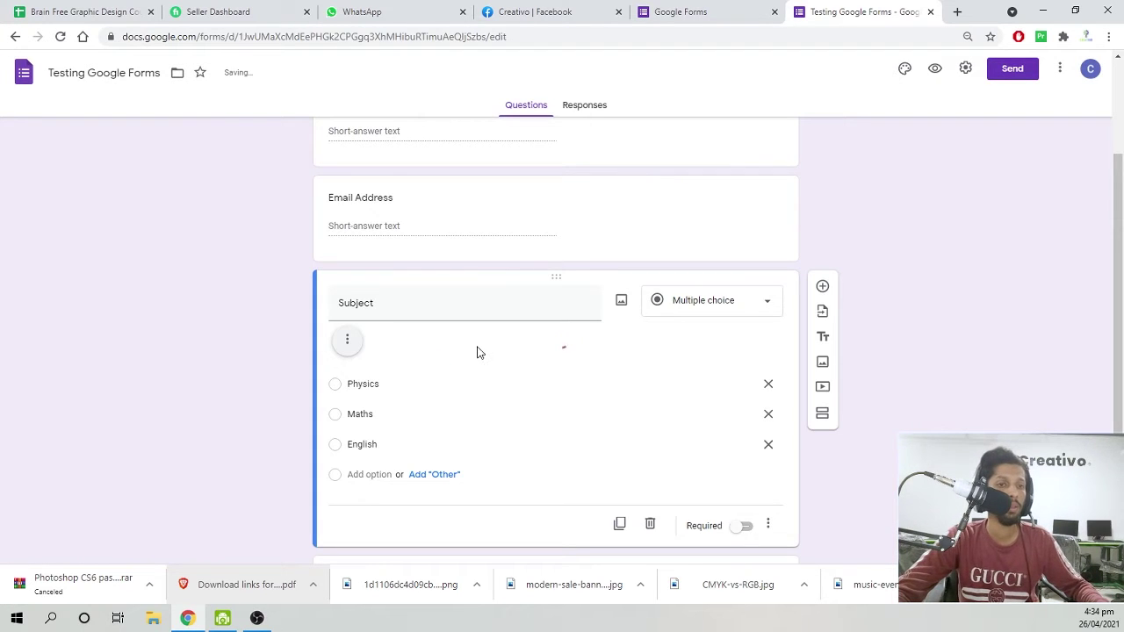
pyautogui.scroll(-3, 492, 369)
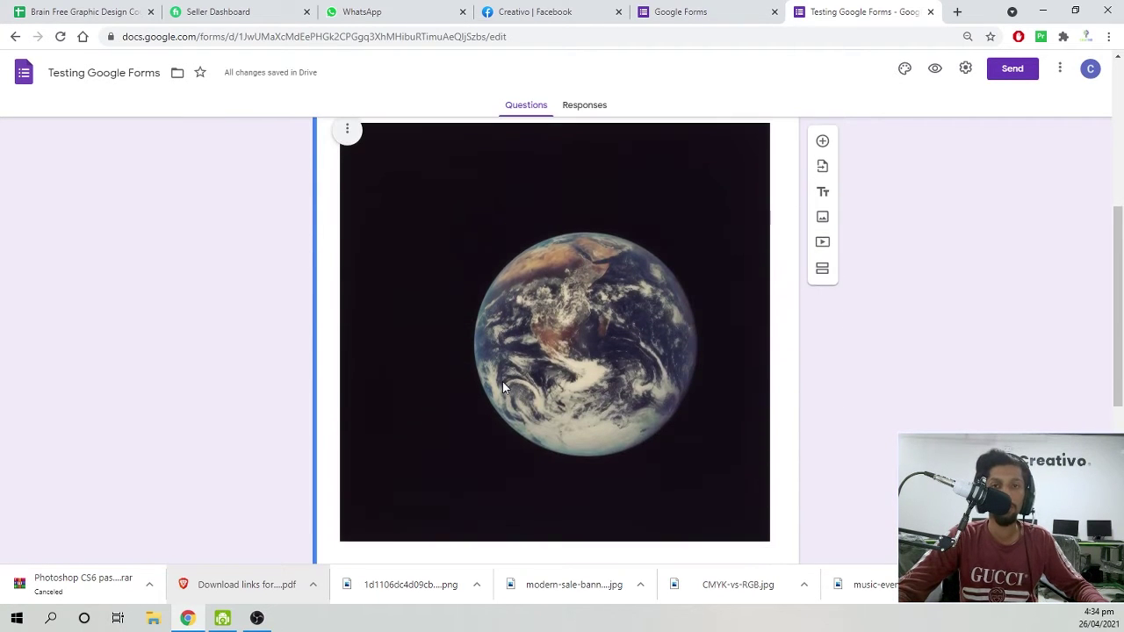
pyautogui.scroll(4, 509, 379)
pyautogui.click(486, 259)
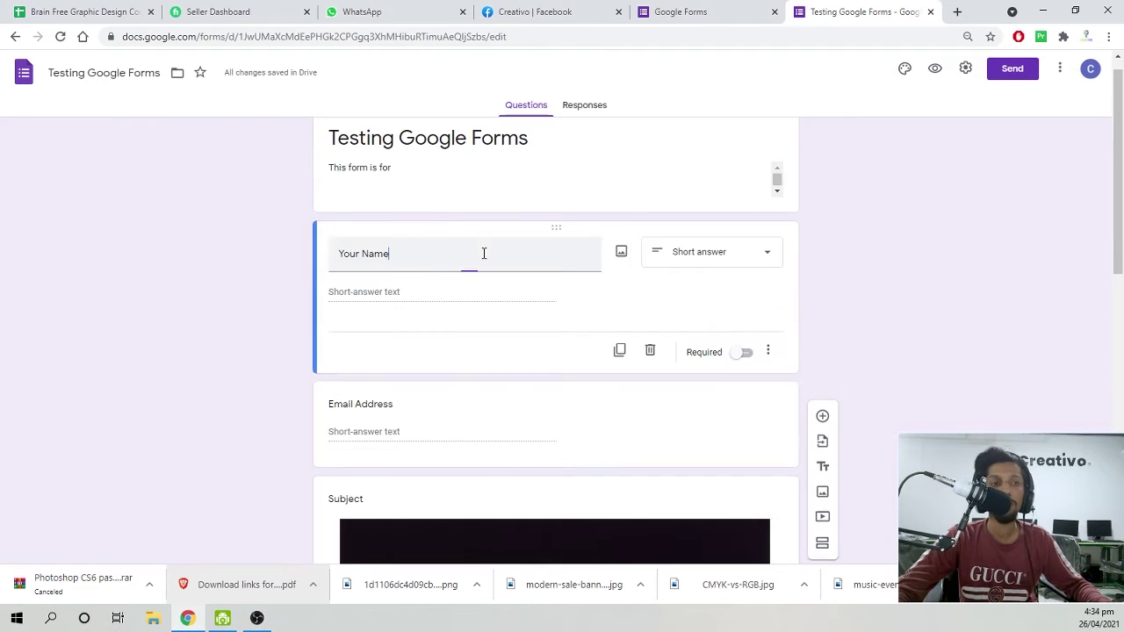
pyautogui.scroll(-4, 582, 319)
pyautogui.click(592, 338)
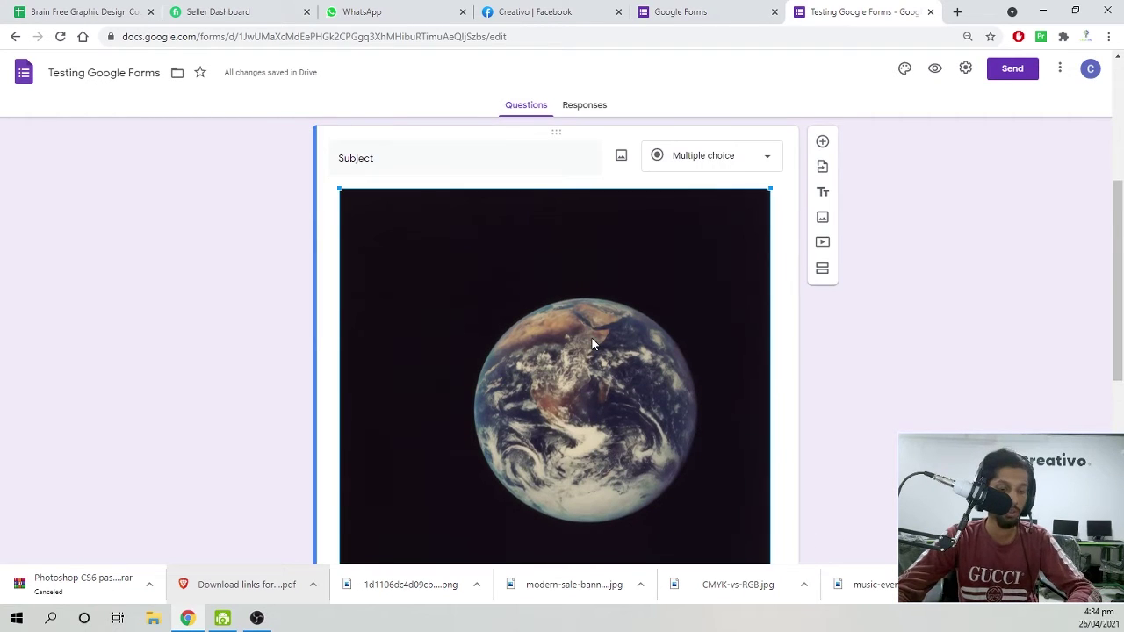
pyautogui.click(342, 198)
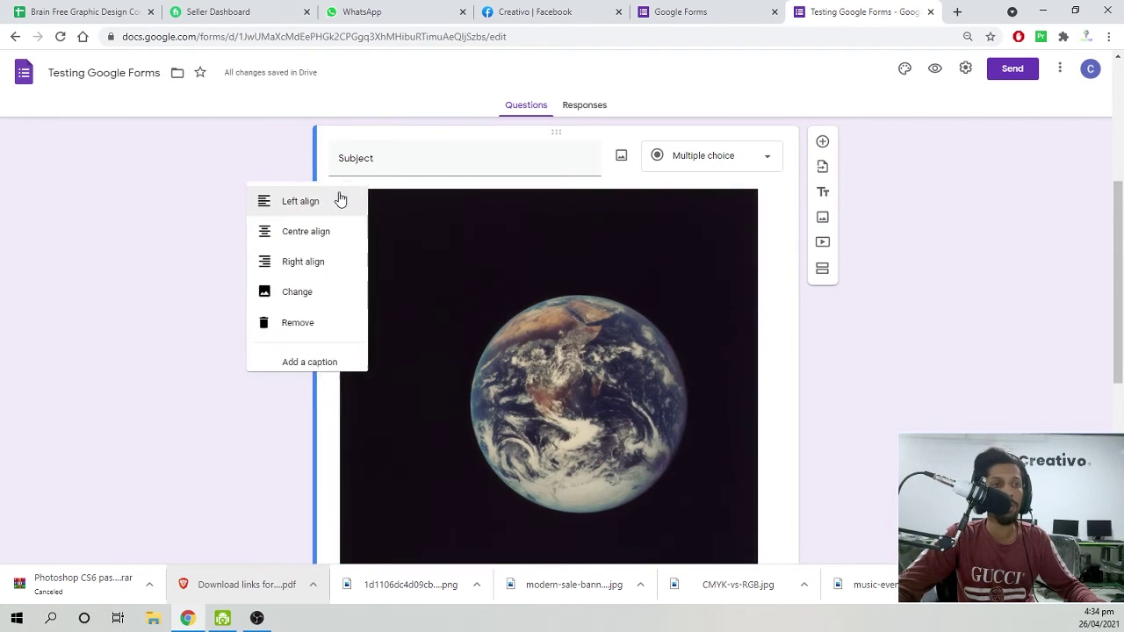
pyautogui.click(292, 325)
pyautogui.scroll(3, 258, 363)
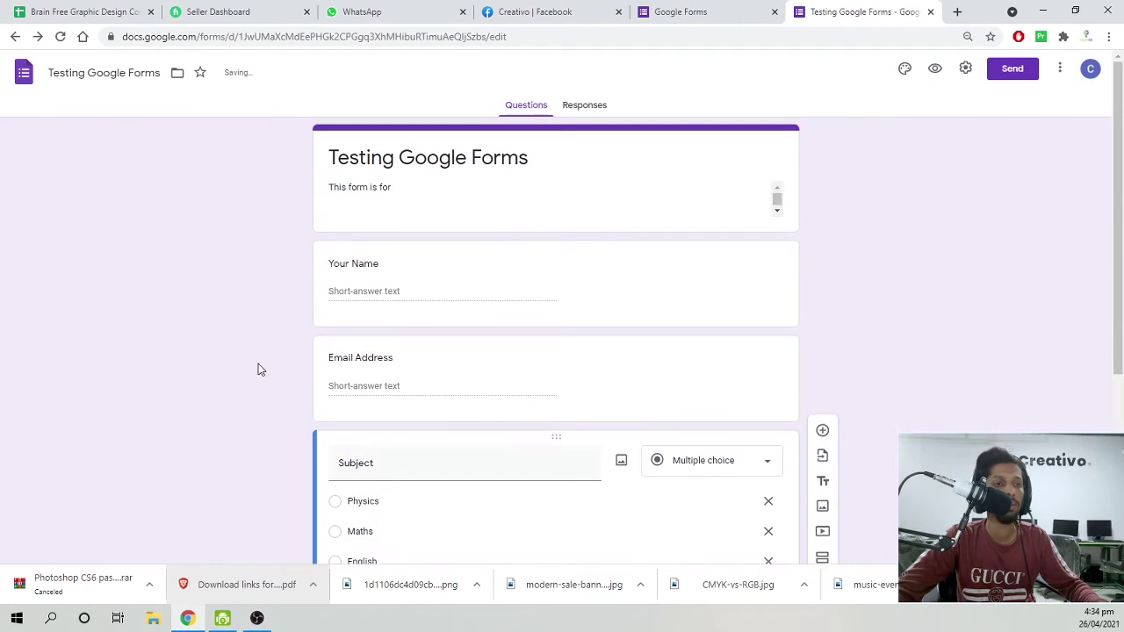
pyautogui.click(373, 298)
pyautogui.scroll(-3, 399, 391)
pyautogui.click(400, 392)
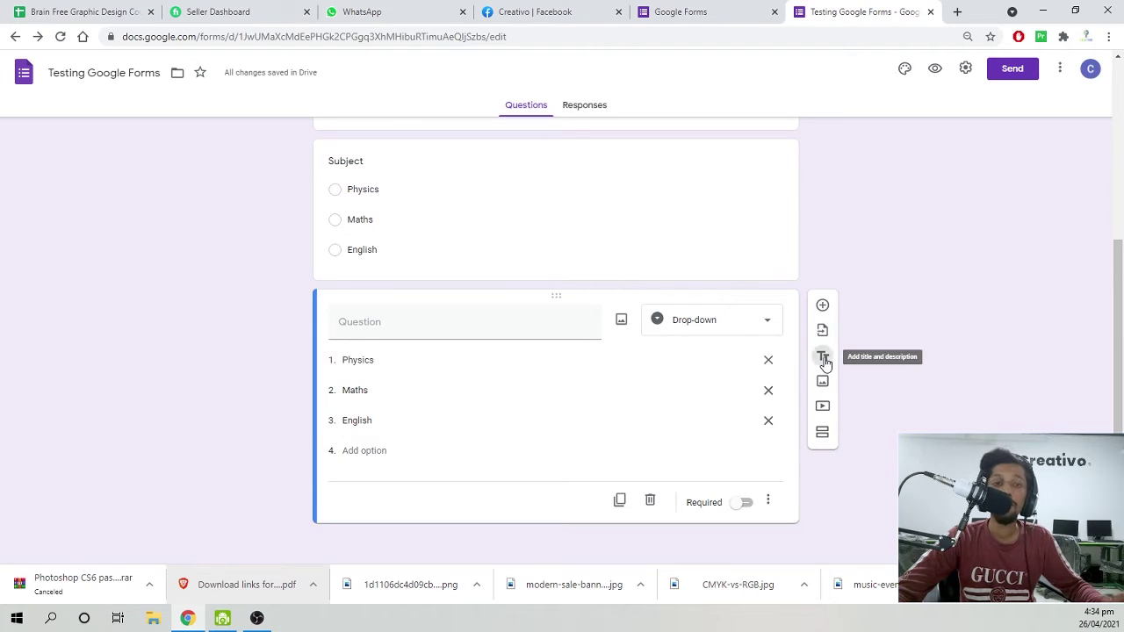
pyautogui.click(822, 357)
pyautogui.click(439, 477)
pyautogui.scroll(3, 440, 442)
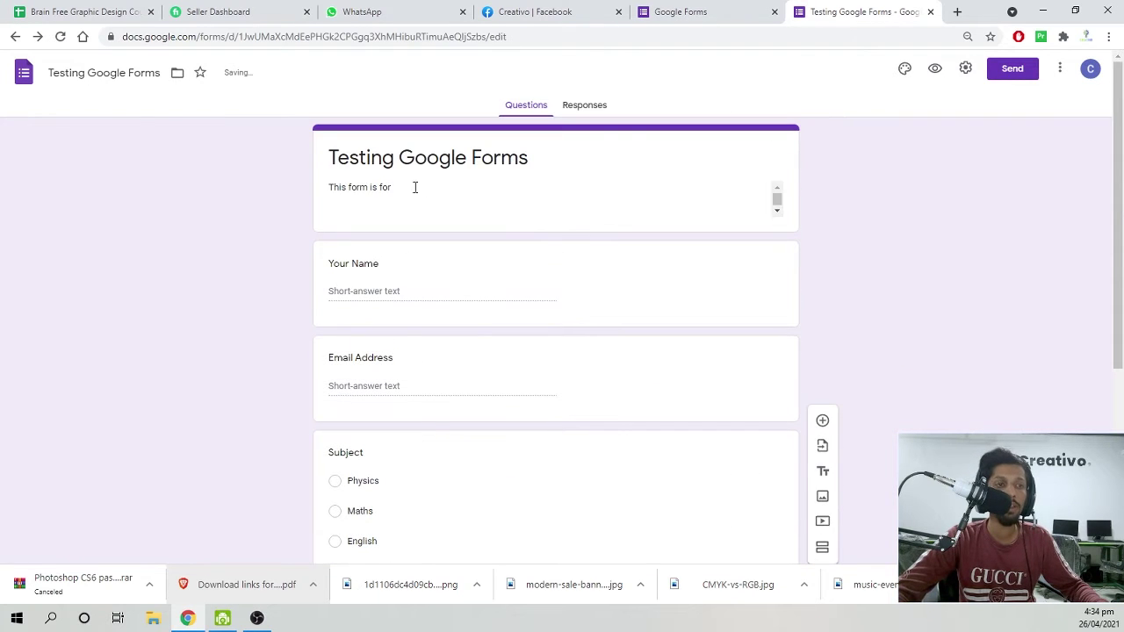
pyautogui.scroll(-4, 395, 502)
pyautogui.click(399, 458)
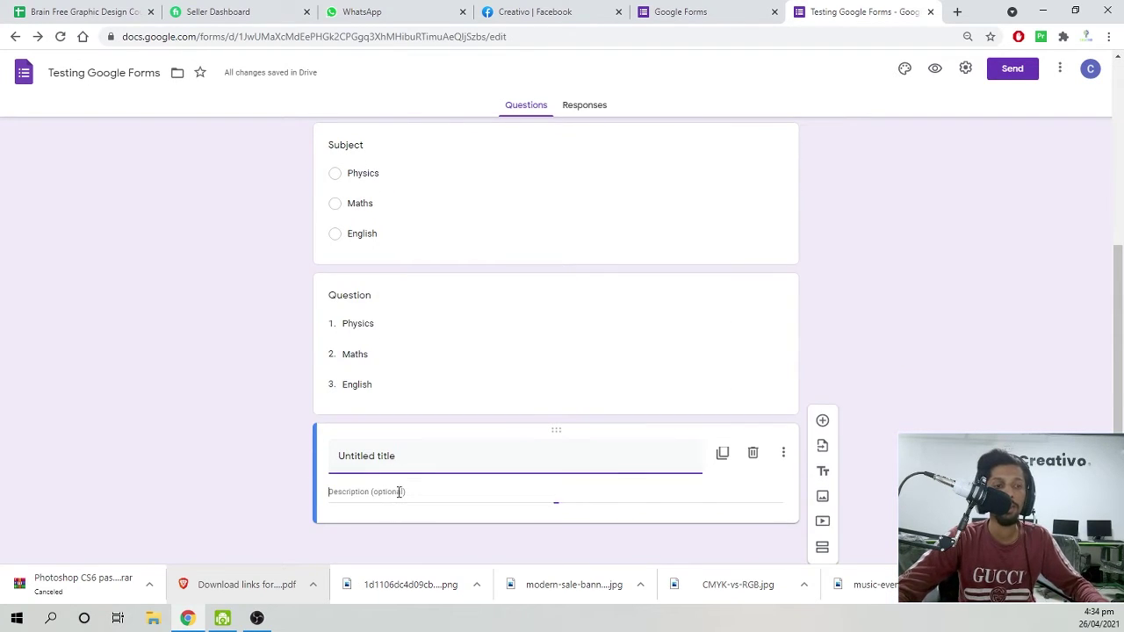
pyautogui.click(401, 492)
pyautogui.click(752, 454)
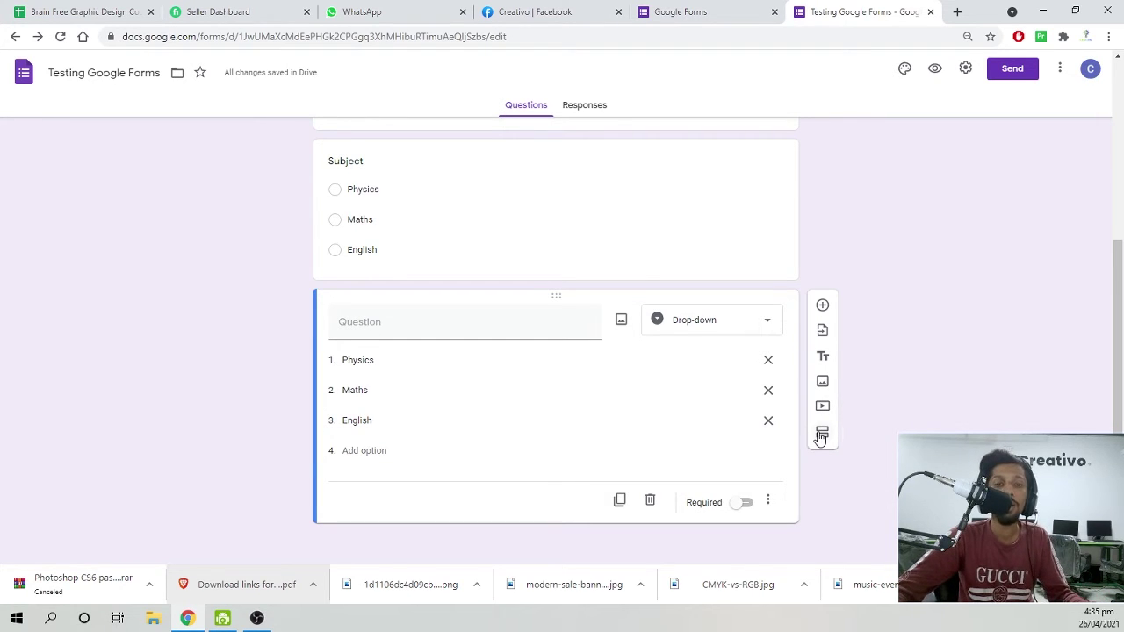
pyautogui.click(820, 436)
pyautogui.scroll(3, 722, 455)
pyautogui.scroll(-4, 556, 206)
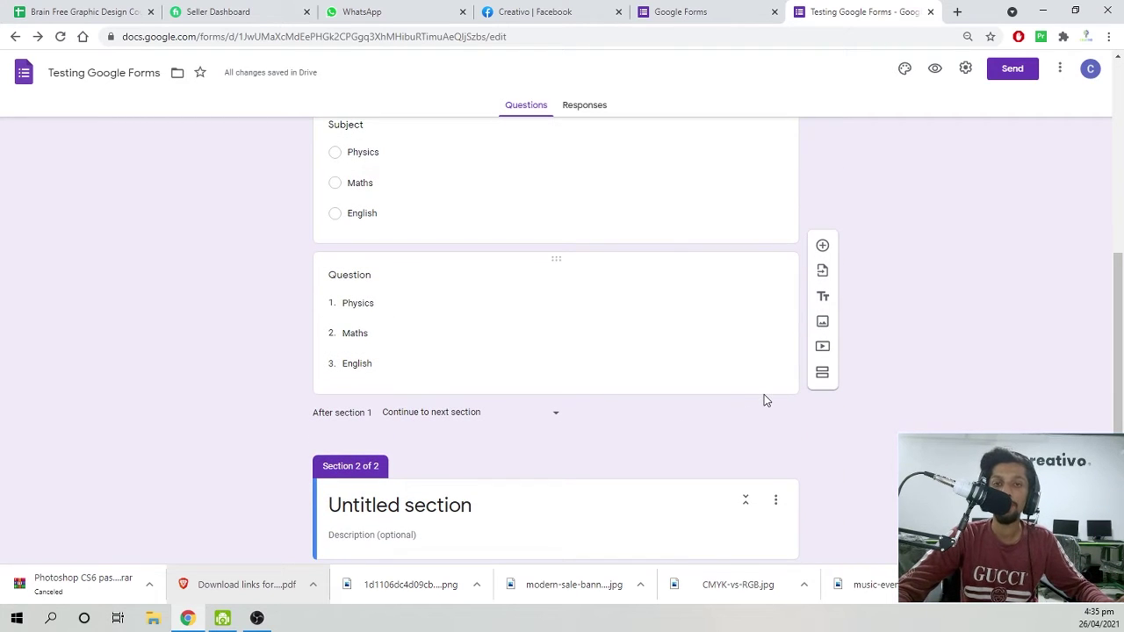
pyautogui.click(483, 418)
pyautogui.click(215, 432)
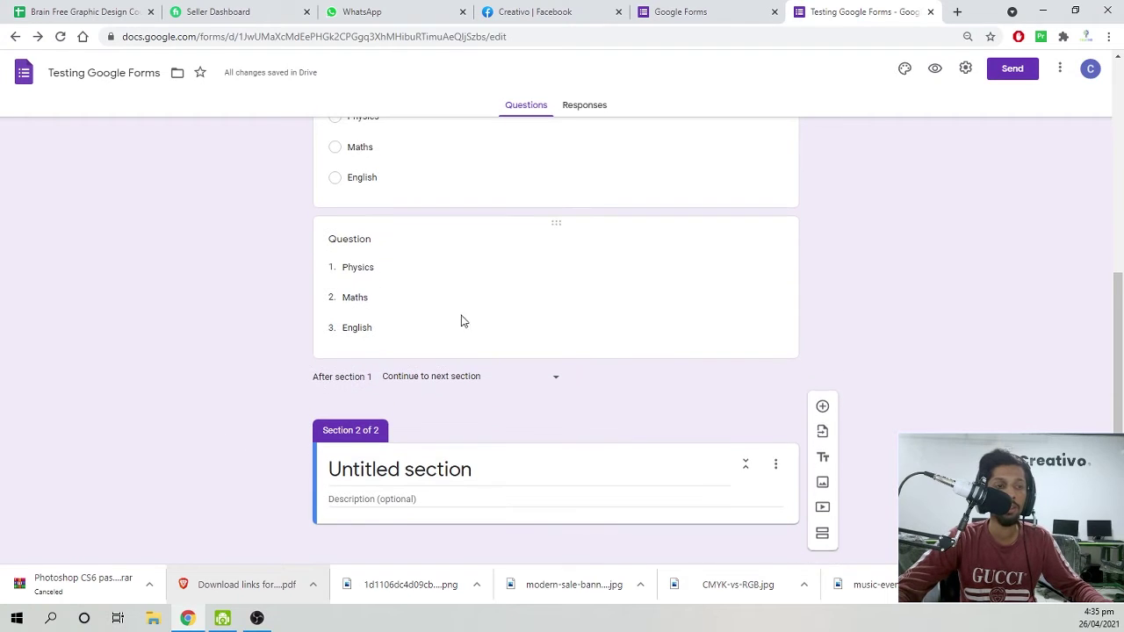
pyautogui.click(434, 474)
pyautogui.write('Section 2')
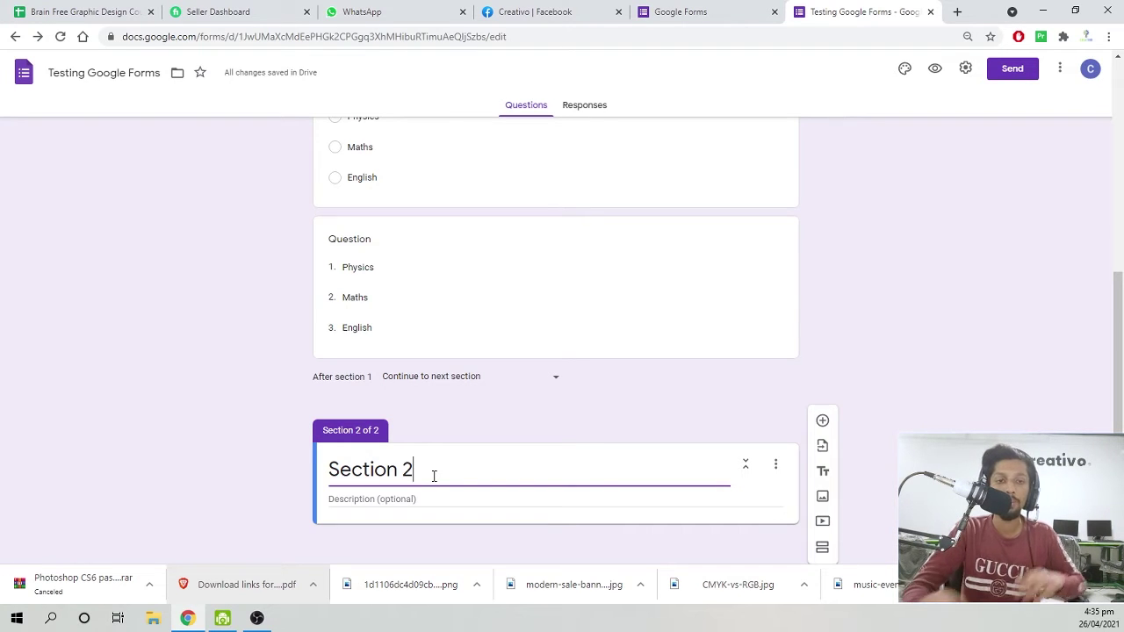
pyautogui.click(638, 436)
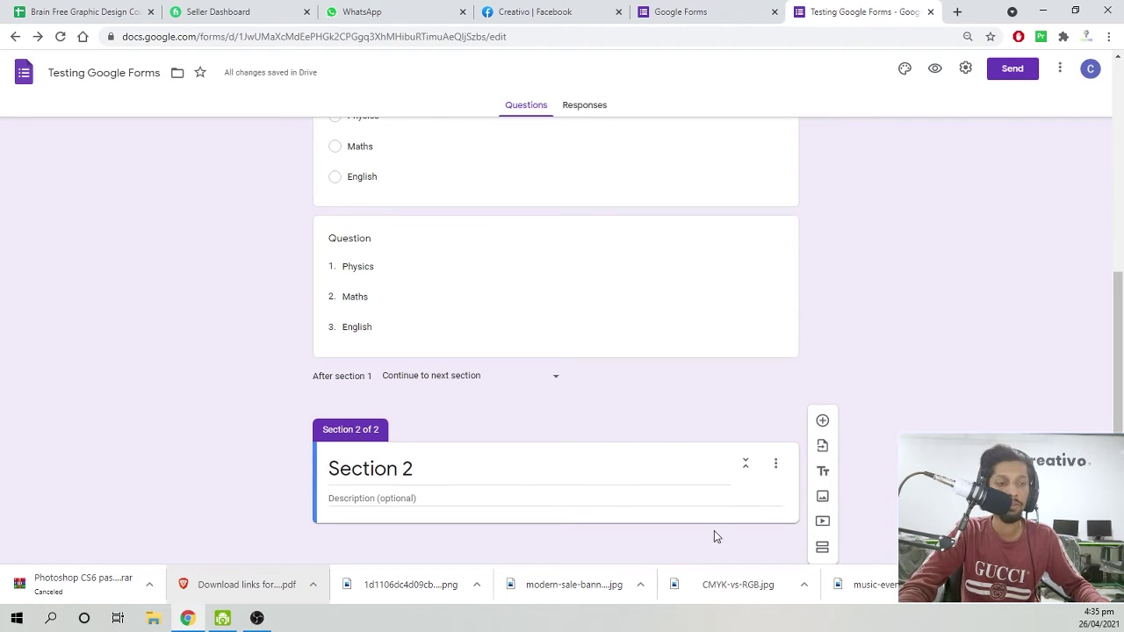
pyautogui.click(775, 463)
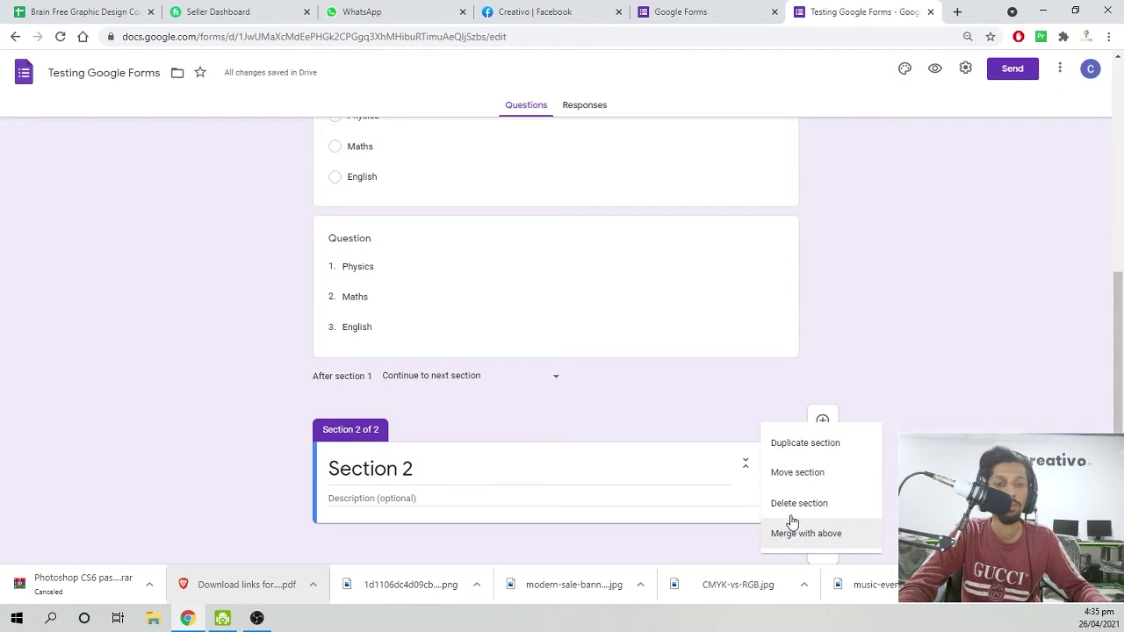
pyautogui.press('Return')
pyautogui.scroll(4, 316, 431)
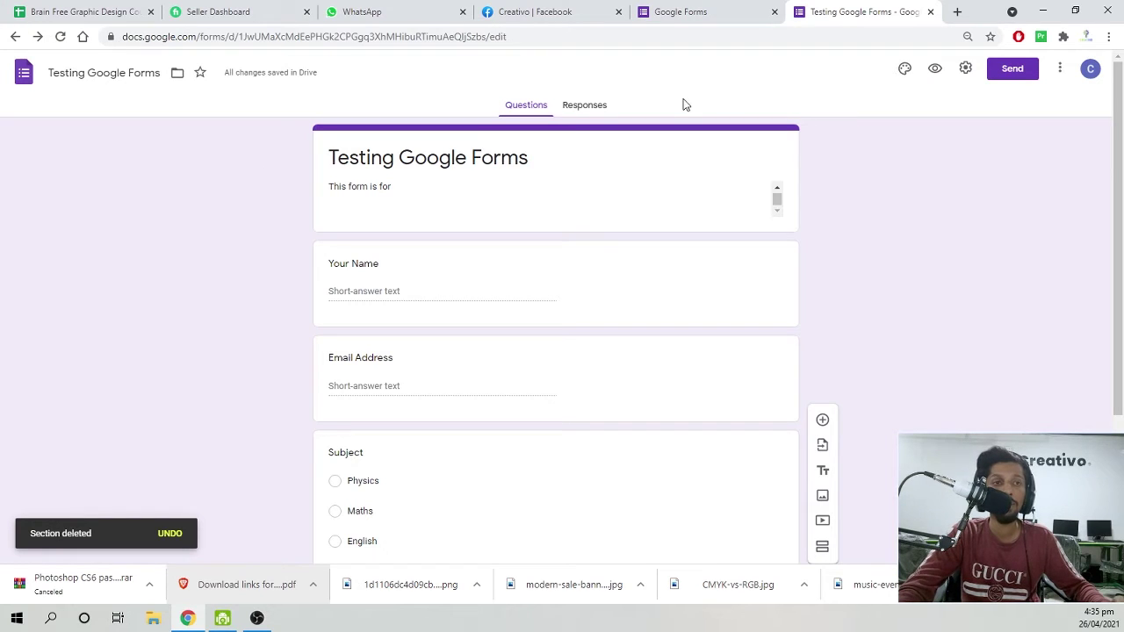
# Insert the grey microphone photo from Themes as the form's header image.
pyautogui.click(906, 71)
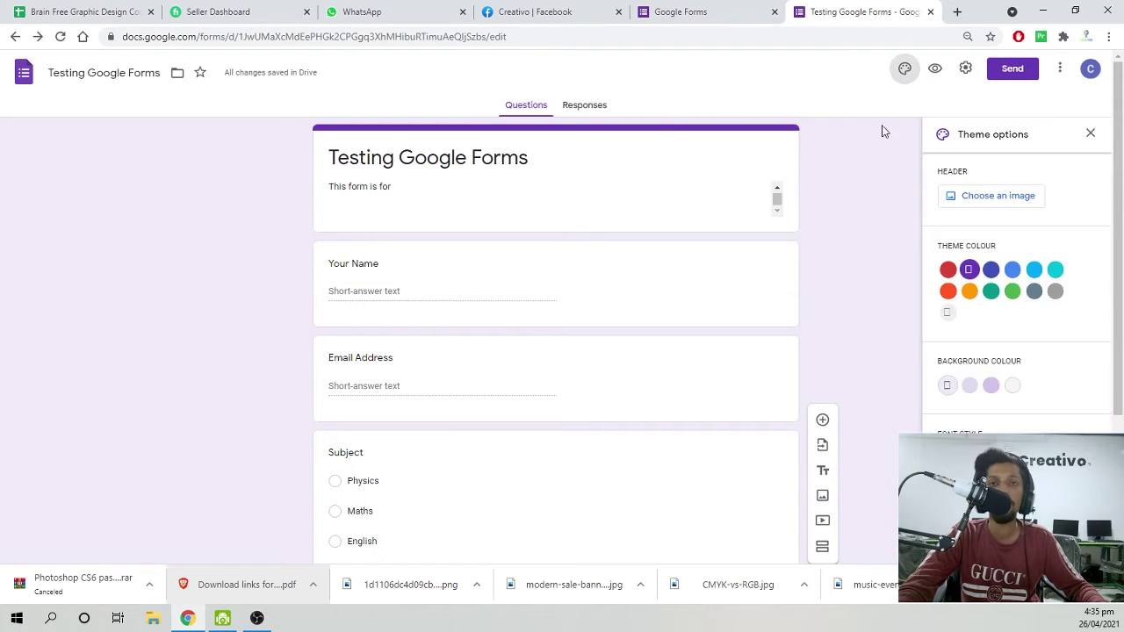
pyautogui.click(961, 199)
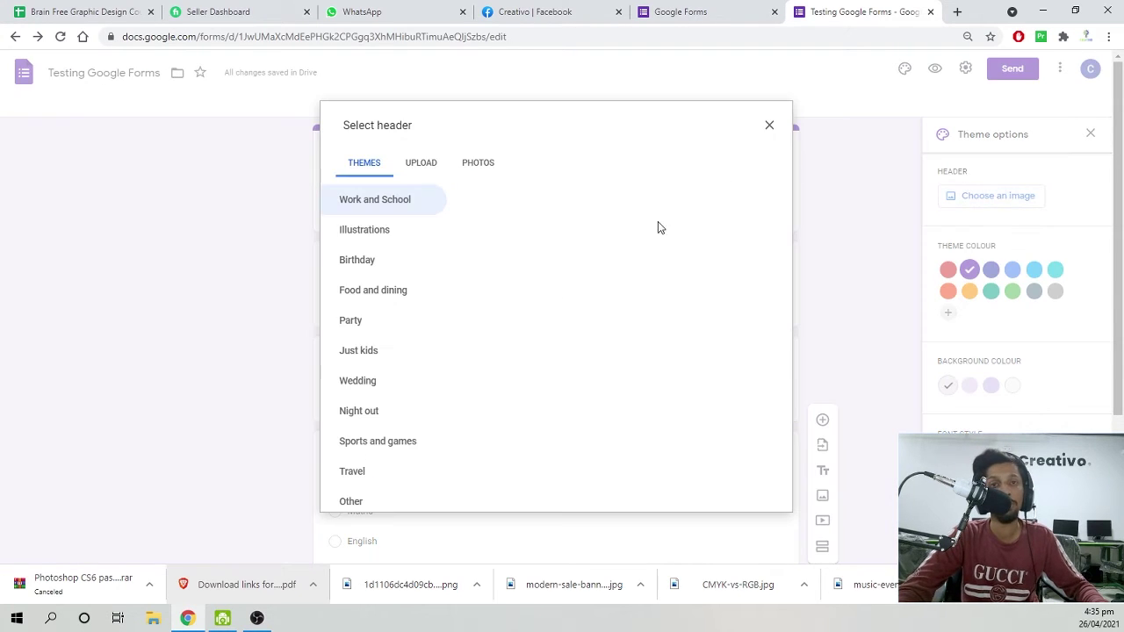
pyautogui.scroll(-2, 519, 281)
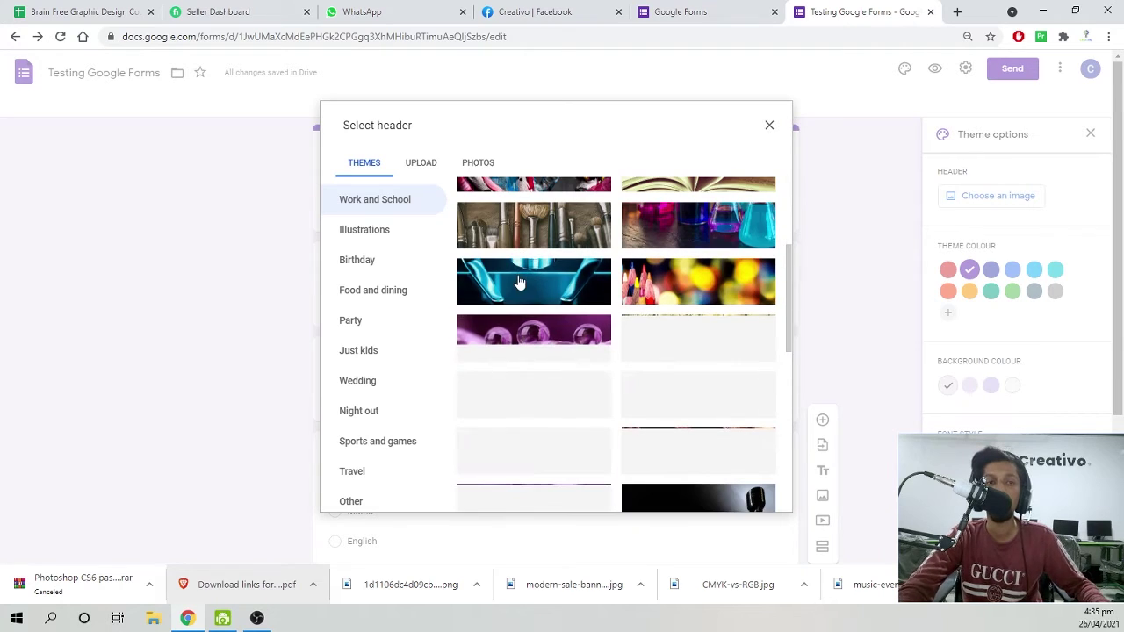
pyautogui.scroll(-2, 519, 281)
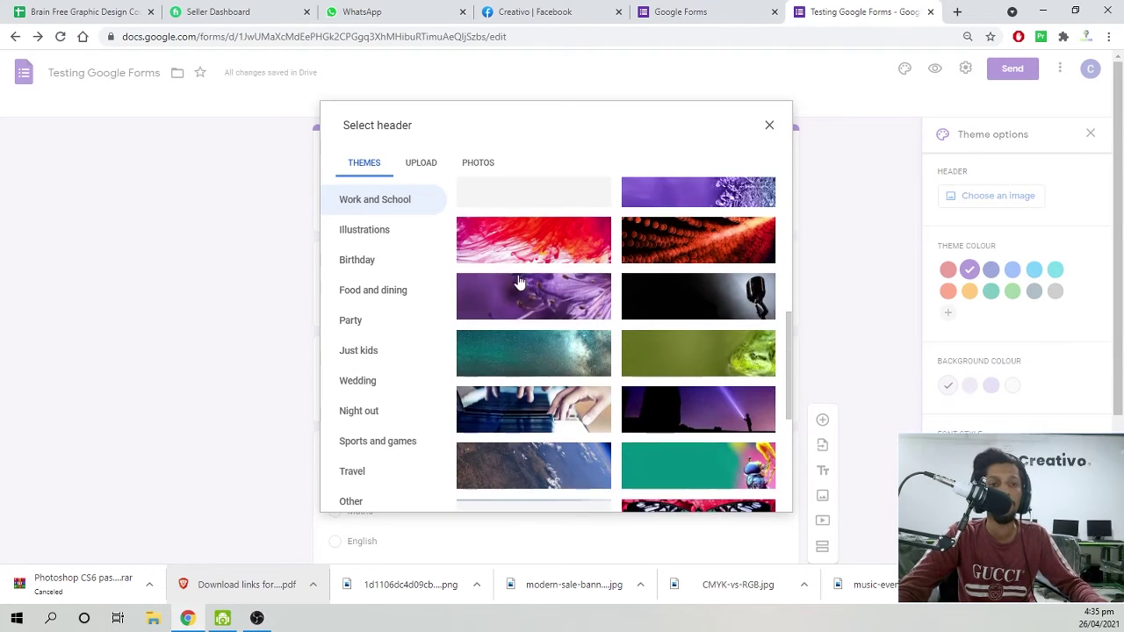
pyautogui.click(667, 300)
pyautogui.click(759, 496)
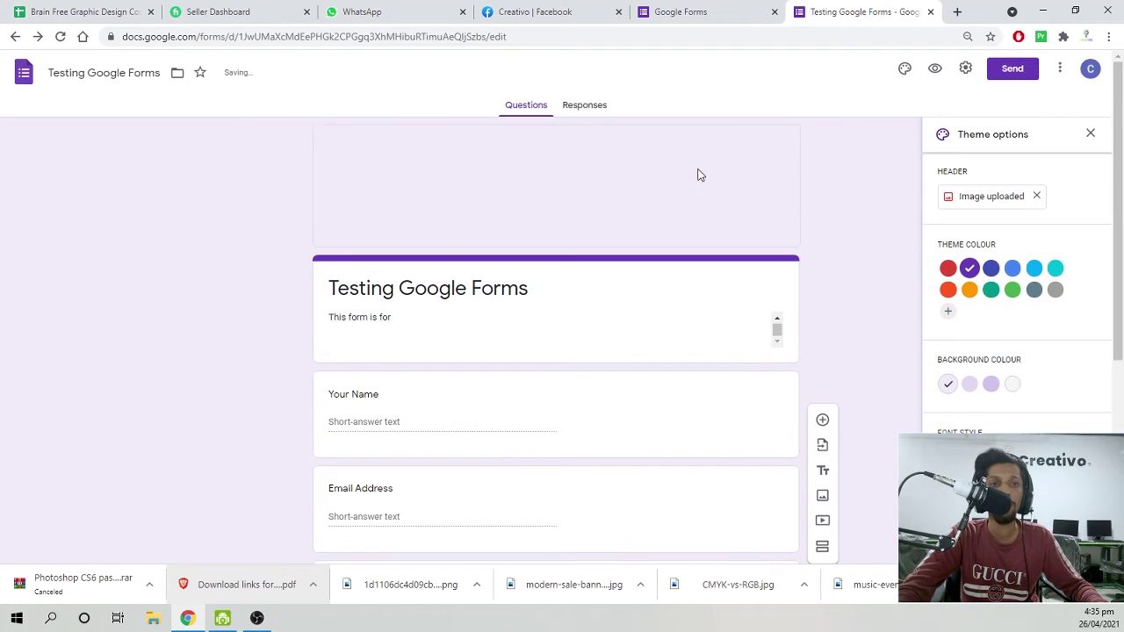
pyautogui.scroll(-4, 134, 212)
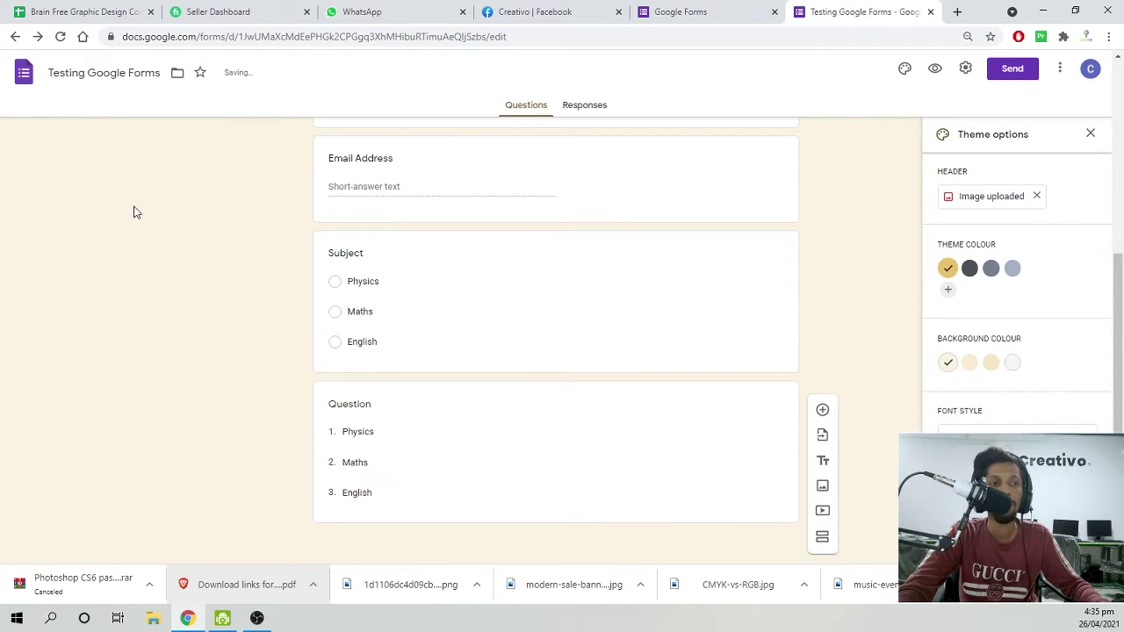
# Set a medium cream background and add a custom purple #3802db theme colour.
pyautogui.click(968, 364)
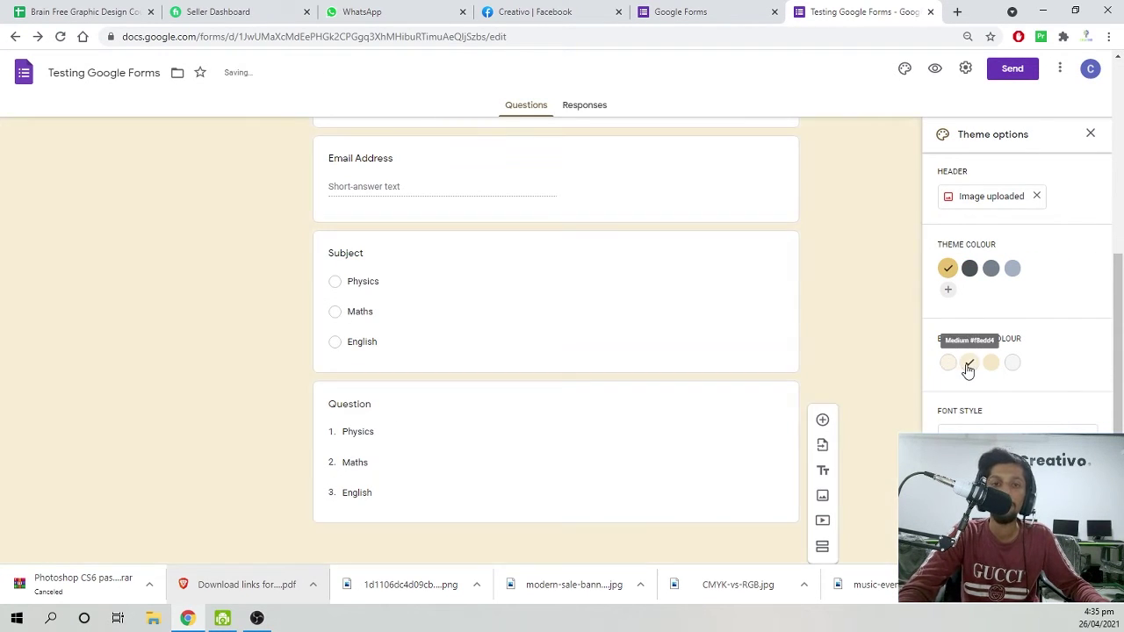
pyautogui.click(948, 292)
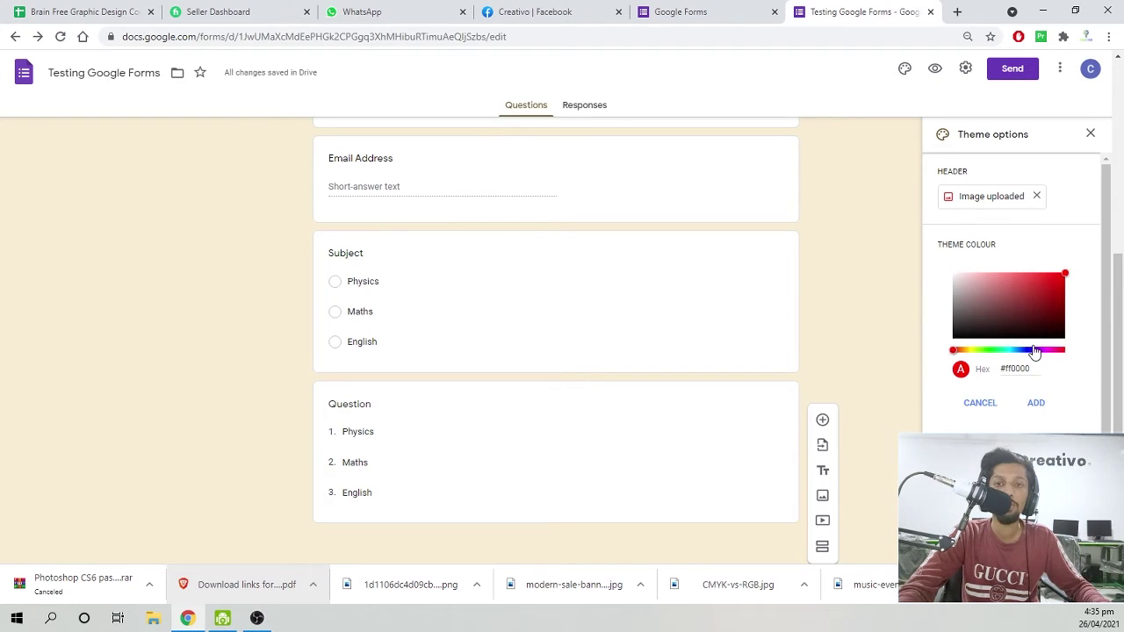
pyautogui.click(1033, 350)
pyautogui.click(1019, 326)
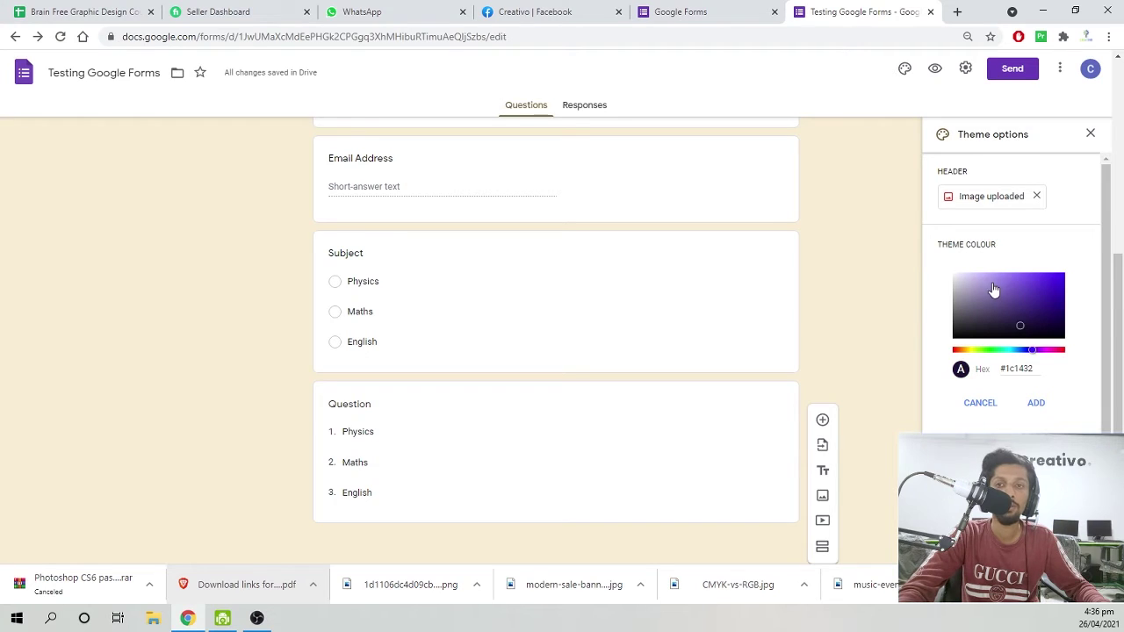
pyautogui.click(1064, 282)
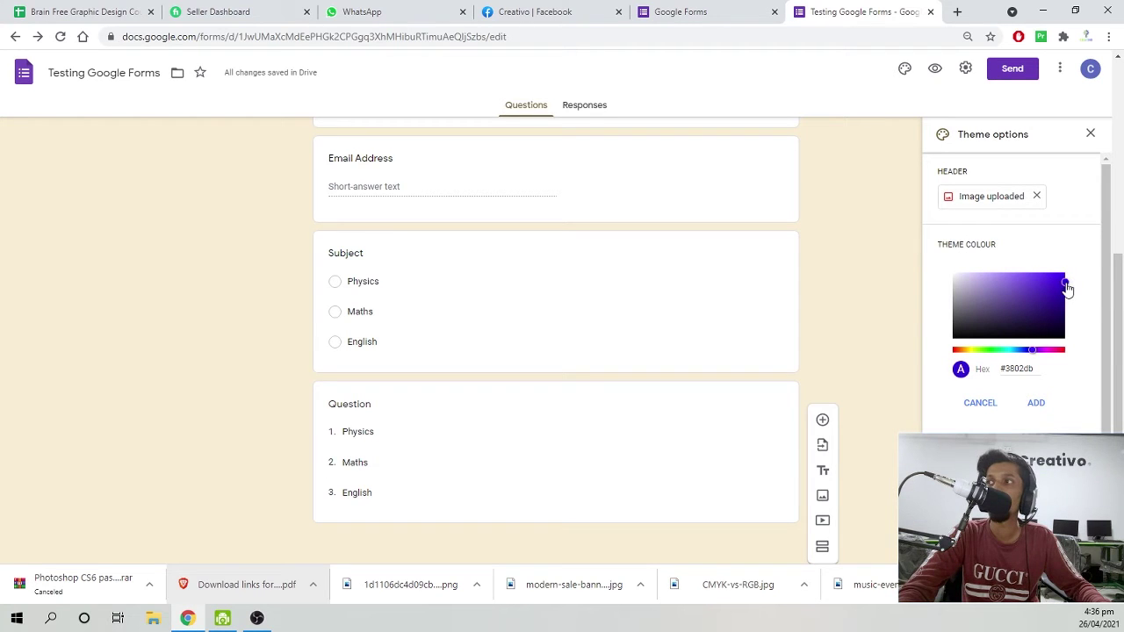
pyautogui.click(1033, 402)
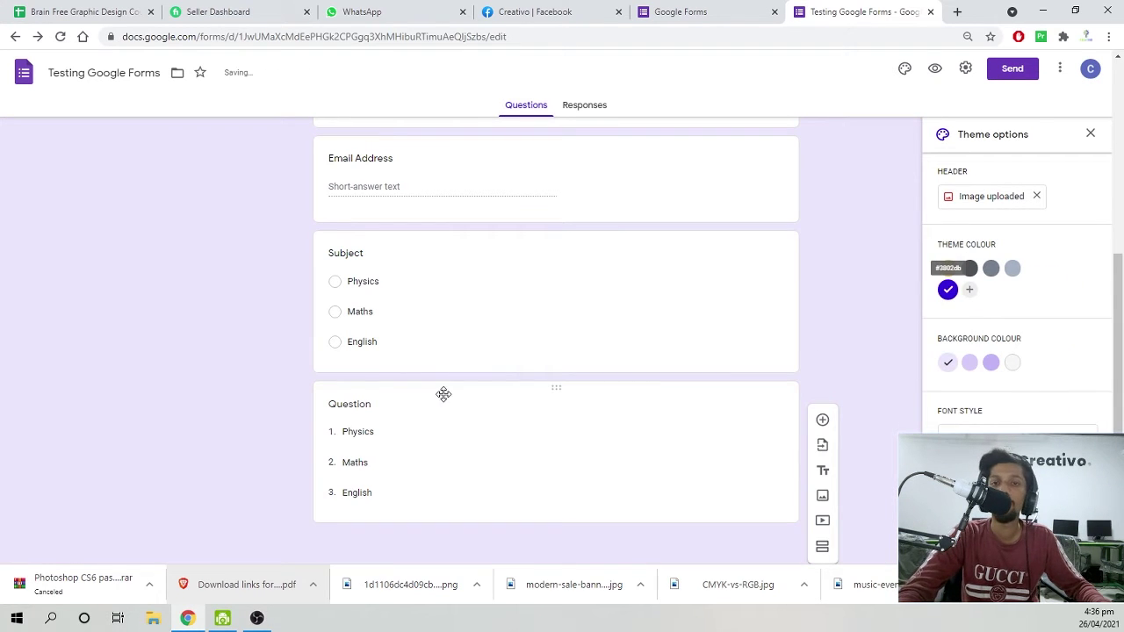
# Try serif, handwritten and script fonts and a darker purple background, then return to Basic font.
pyautogui.scroll(3, 750, 404)
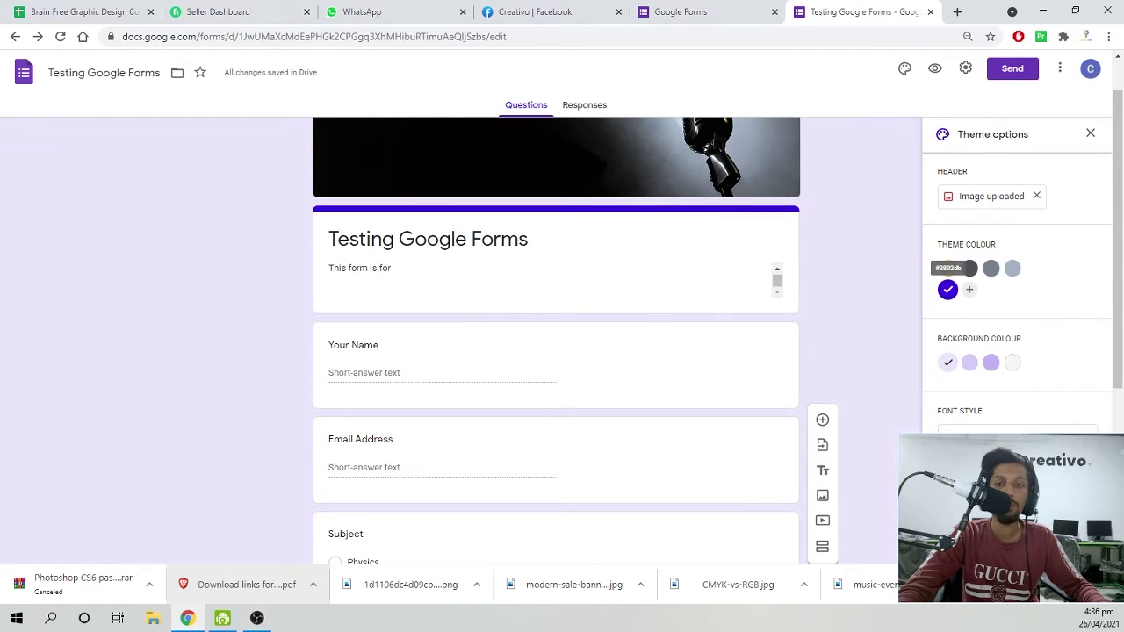
pyautogui.click(1009, 439)
pyautogui.click(1009, 492)
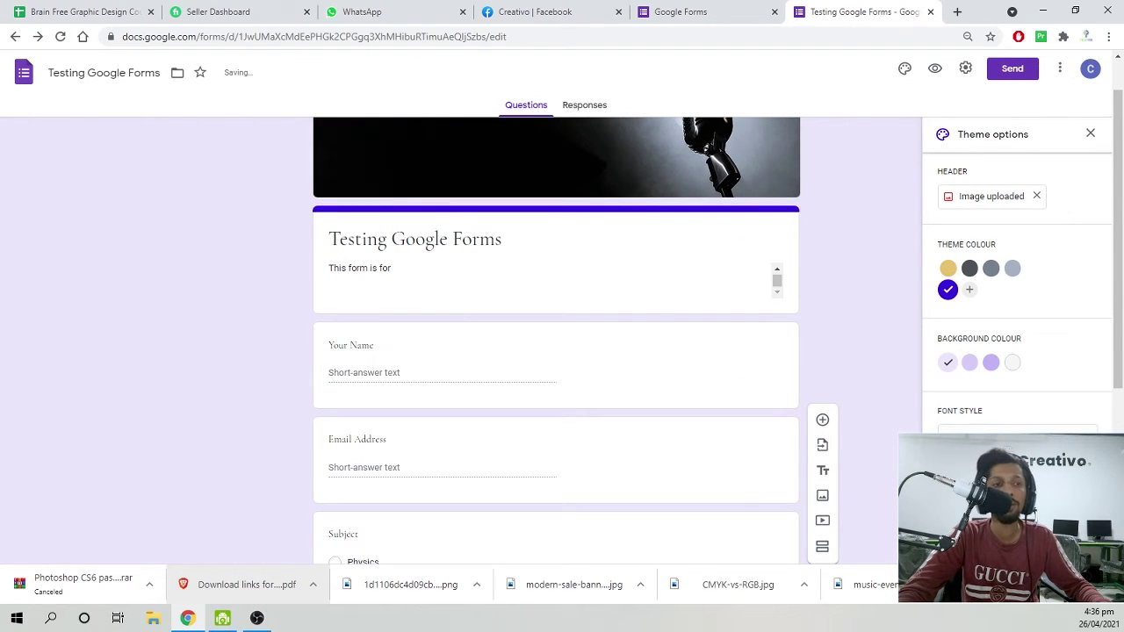
pyautogui.click(1009, 439)
pyautogui.click(983, 465)
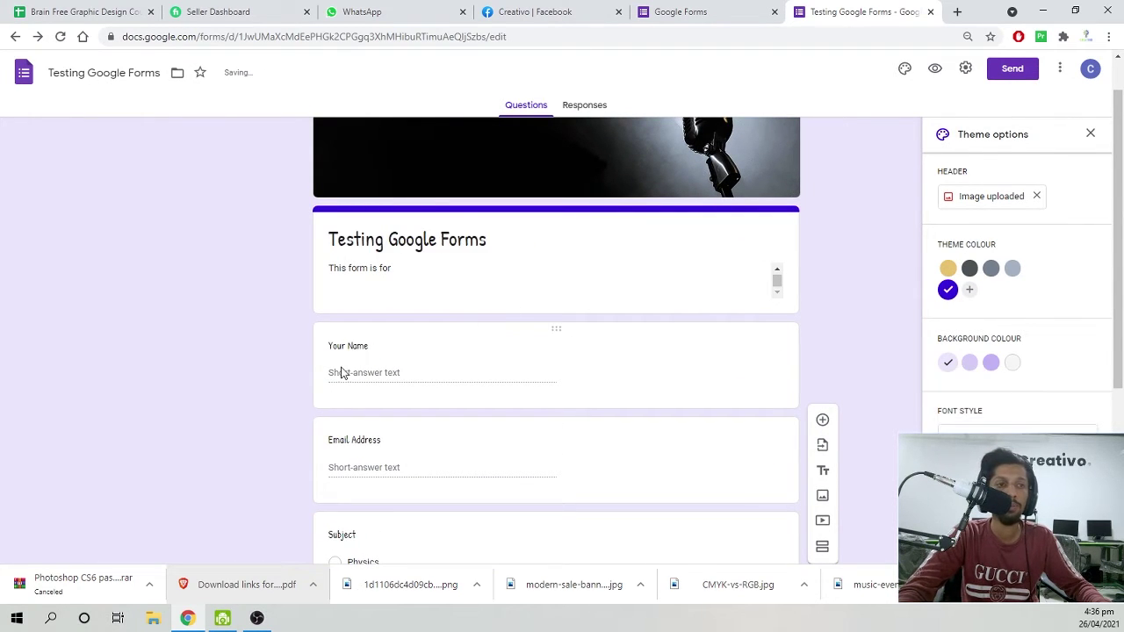
pyautogui.click(1010, 439)
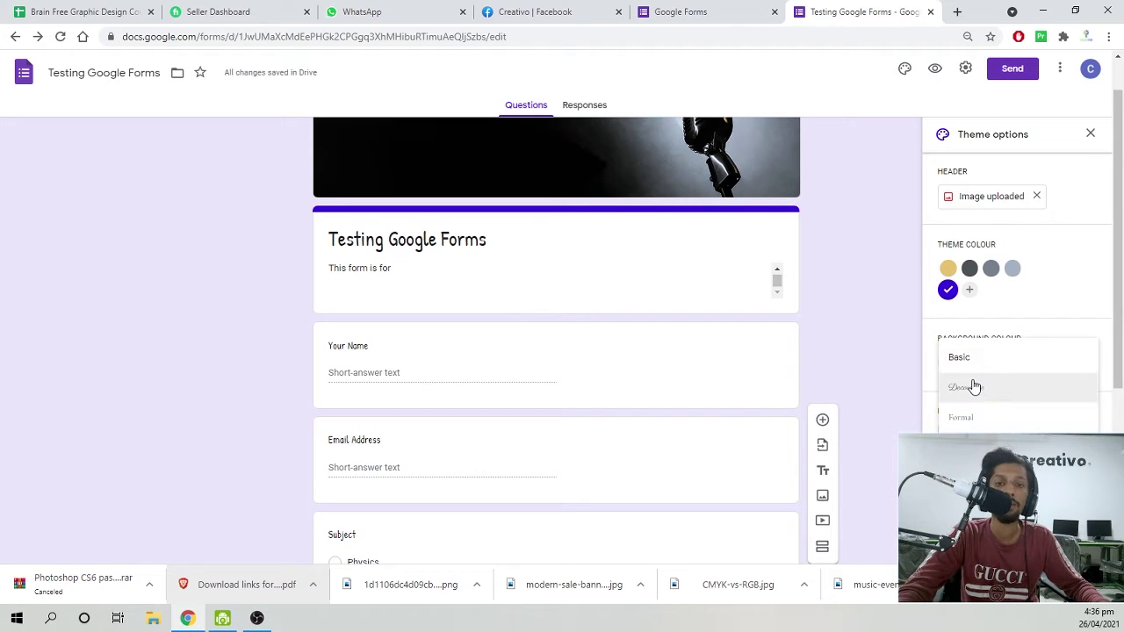
pyautogui.click(973, 386)
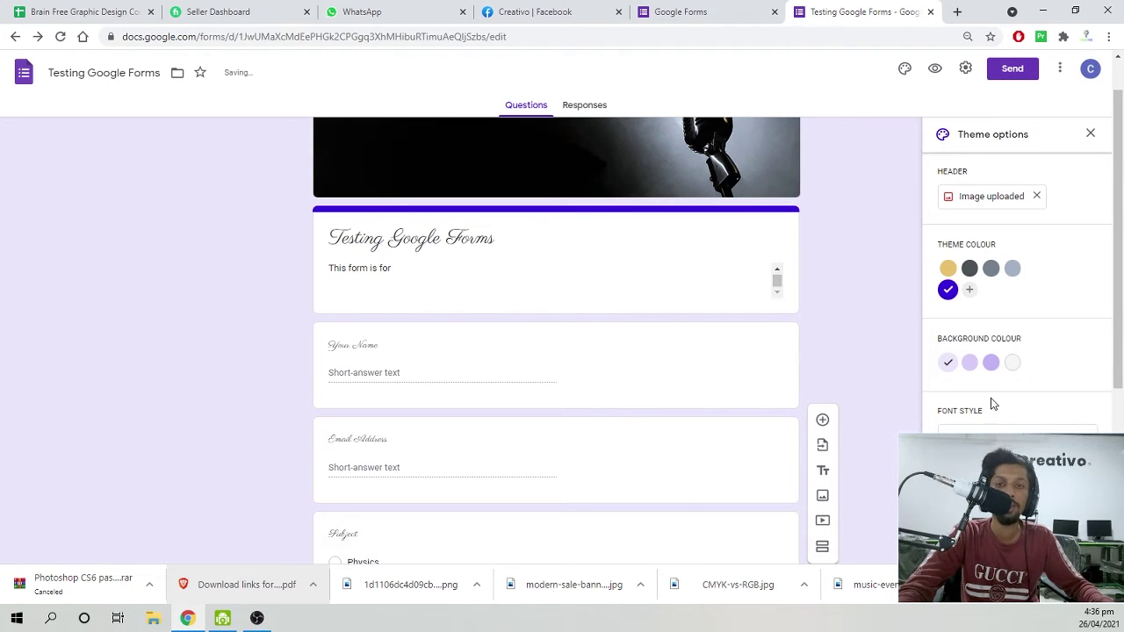
pyautogui.click(991, 361)
pyautogui.click(984, 426)
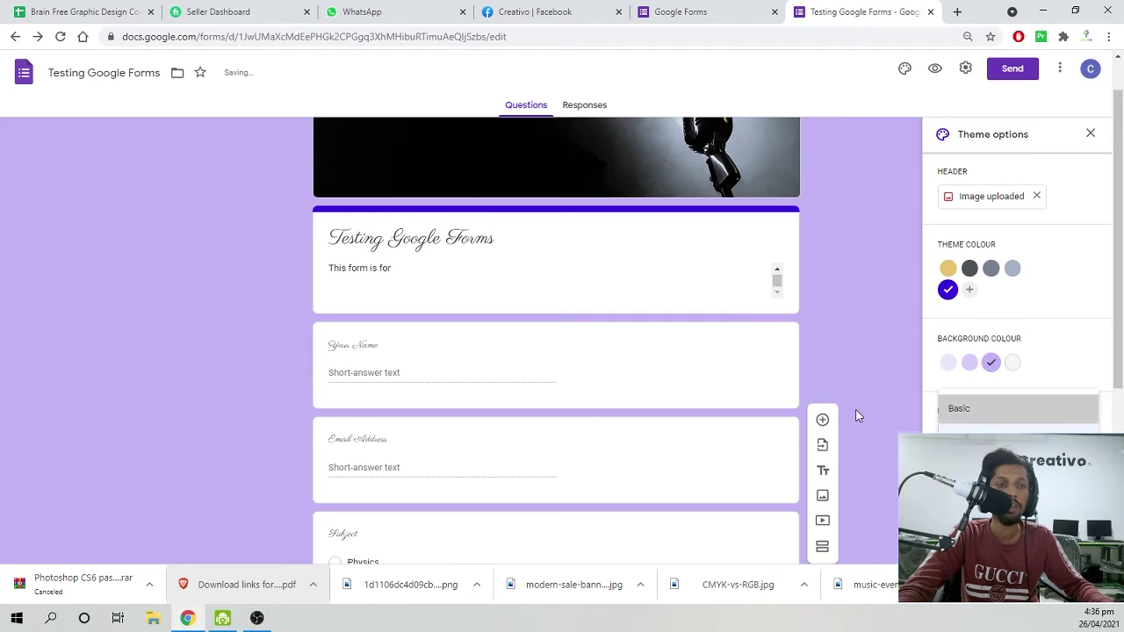
# Switch the theme colour to gold, close Theme options and preview the form.
pyautogui.click(947, 268)
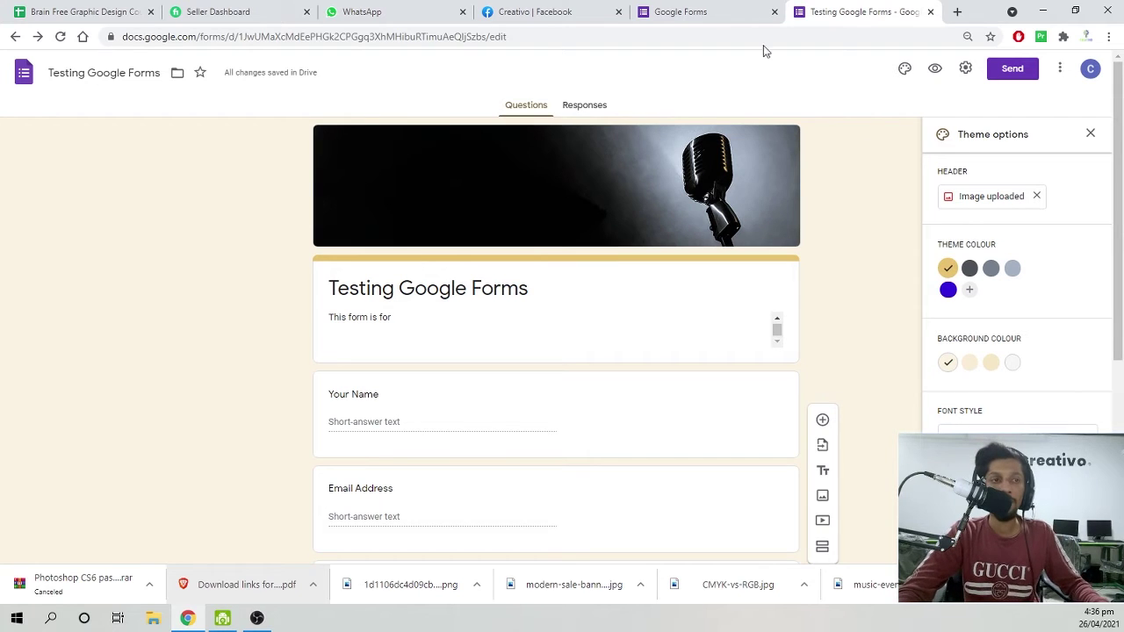
pyautogui.scroll(-4, 325, 290)
pyautogui.scroll(3, 529, 184)
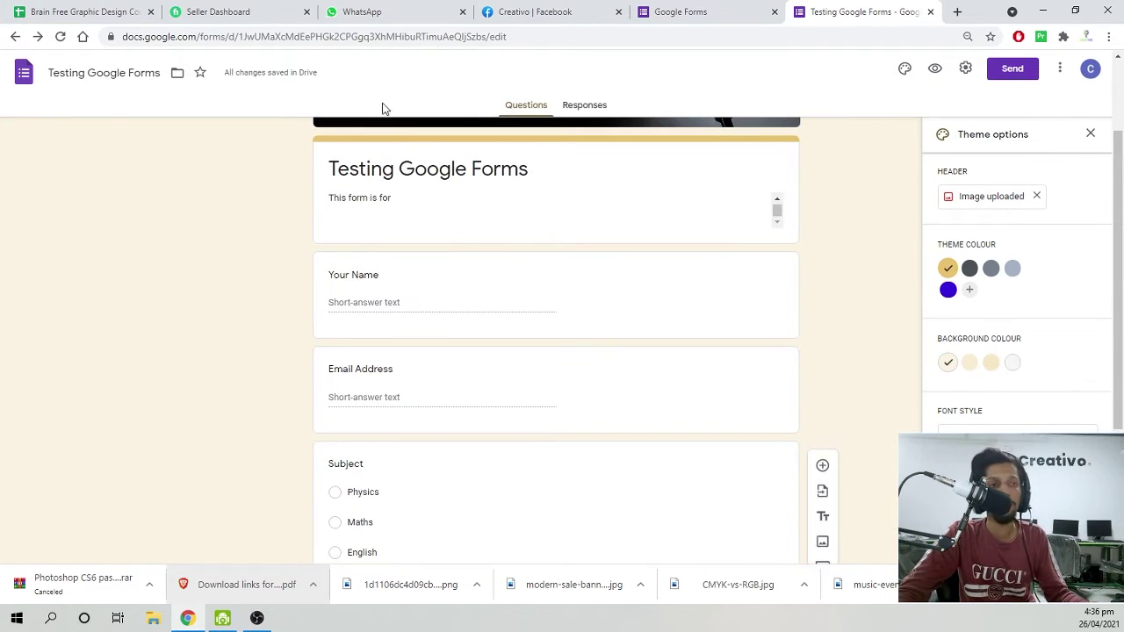
pyautogui.scroll(2, 351, 302)
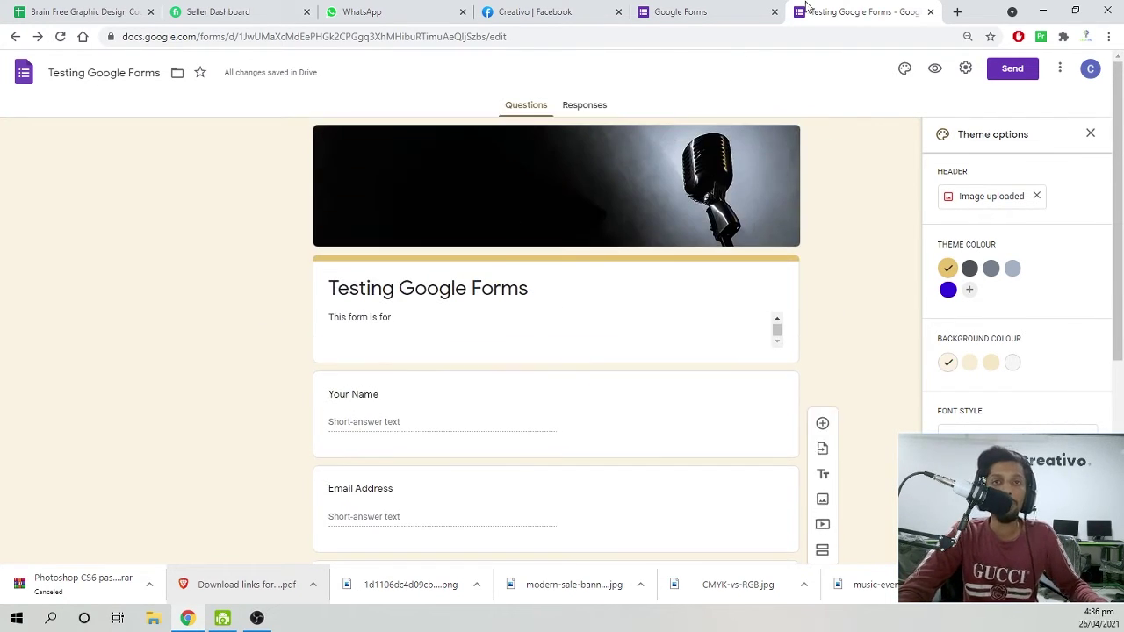
pyautogui.click(1090, 134)
pyautogui.click(935, 70)
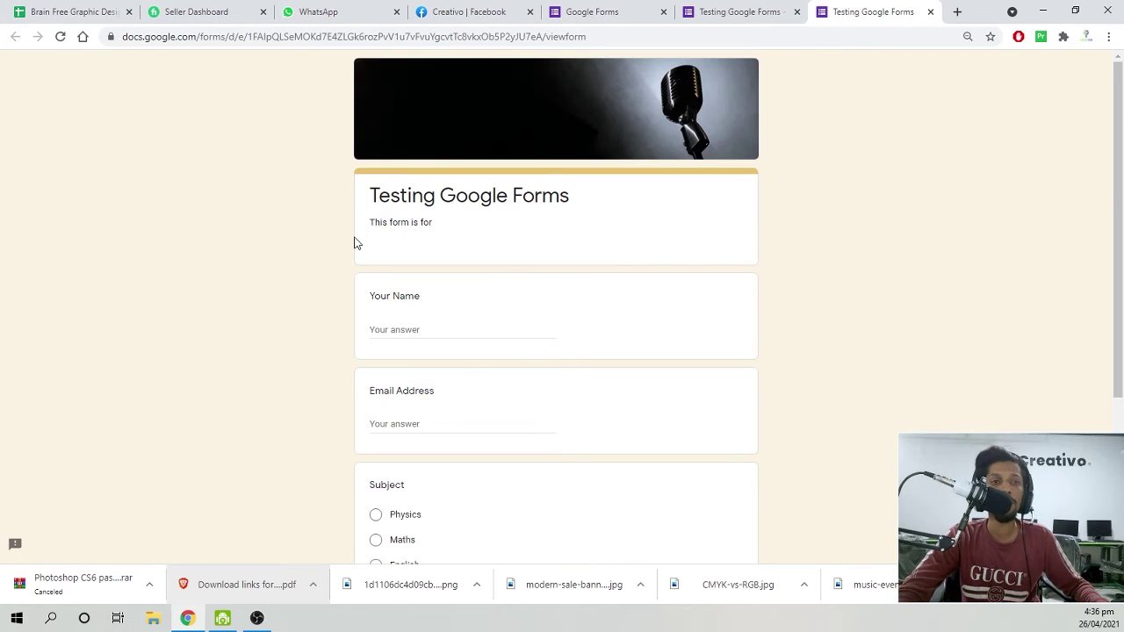
# Duplicate the form's description line in the editor by copying and pasting it.
pyautogui.scroll(-3, 360, 274)
pyautogui.scroll(3, 369, 439)
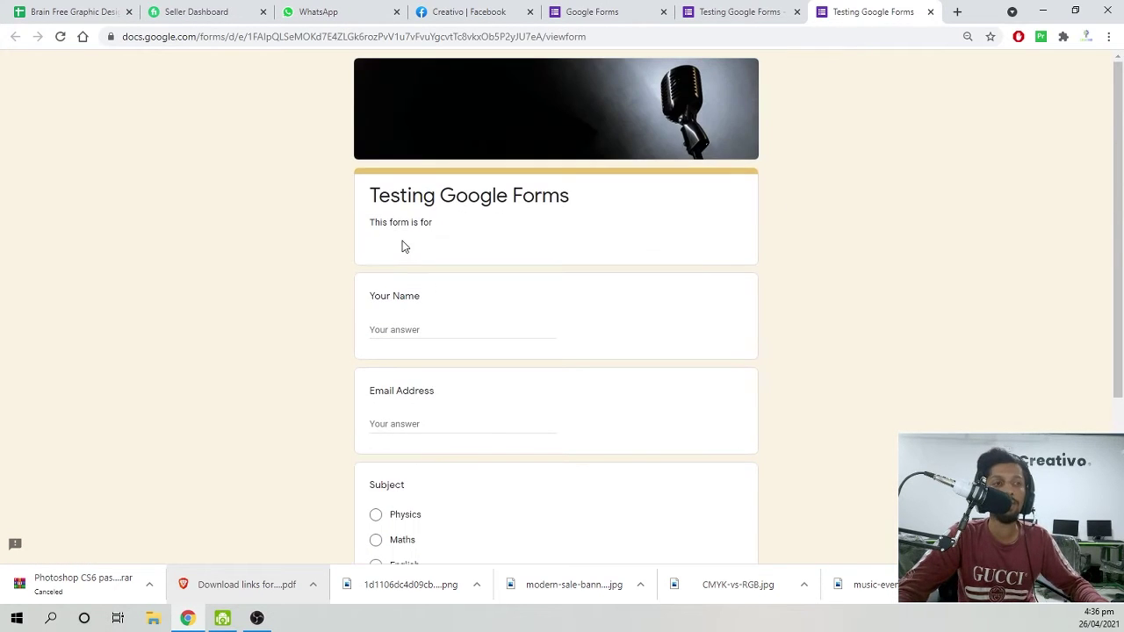
pyautogui.moveTo(422, 225); pyautogui.dragTo(434, 224)
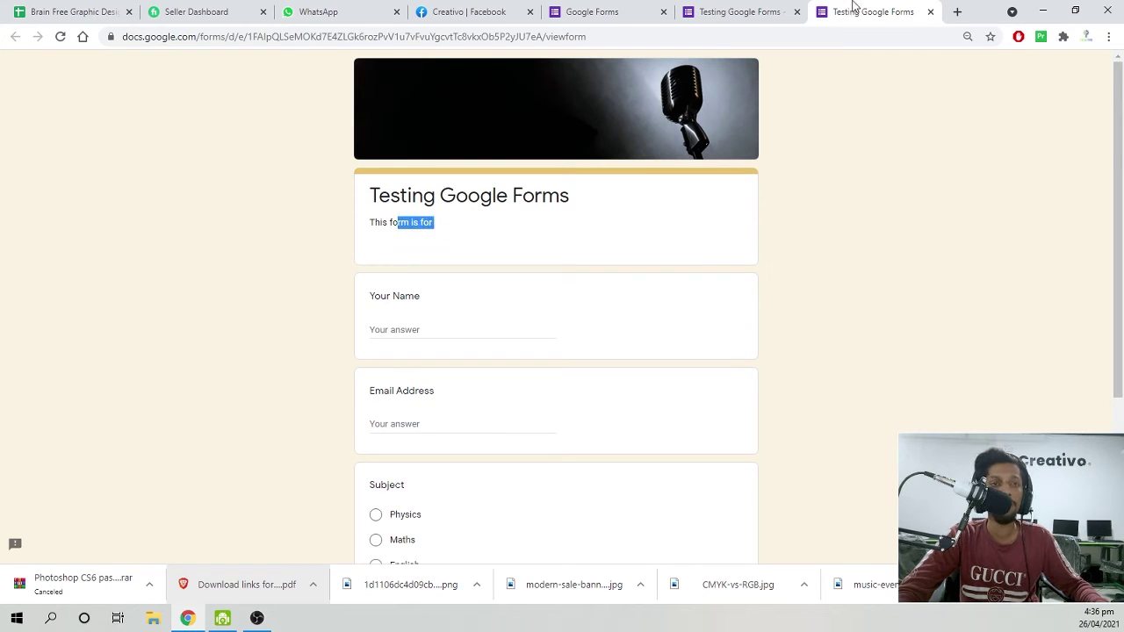
pyautogui.click(737, 11)
pyautogui.tripleClick(419, 316)
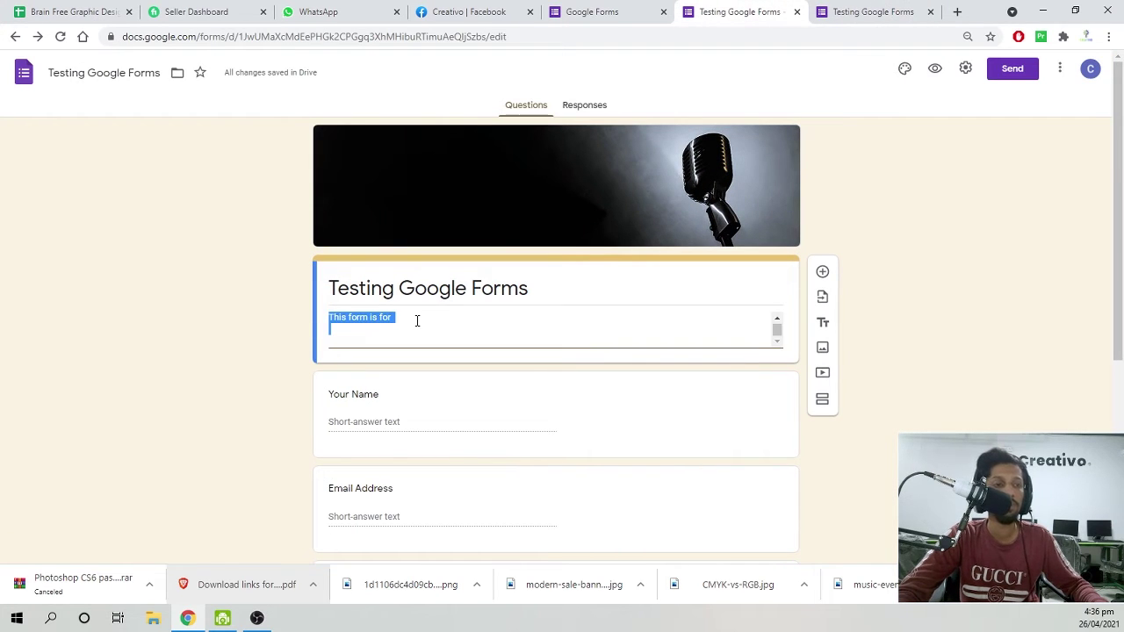
pyautogui.hotkey('ctrl', 'c')
pyautogui.hotkey('ctrl', 'v')
pyautogui.hotkey('ctrl', 'v')
pyautogui.hotkey('ctrl', 'v')
pyautogui.hotkey('ctrl', 'v')
pyautogui.hotkey('ctrl', 'v')
# Open a fresh preview and enter 'sds' as Your Name.
pyautogui.click(865, 11)
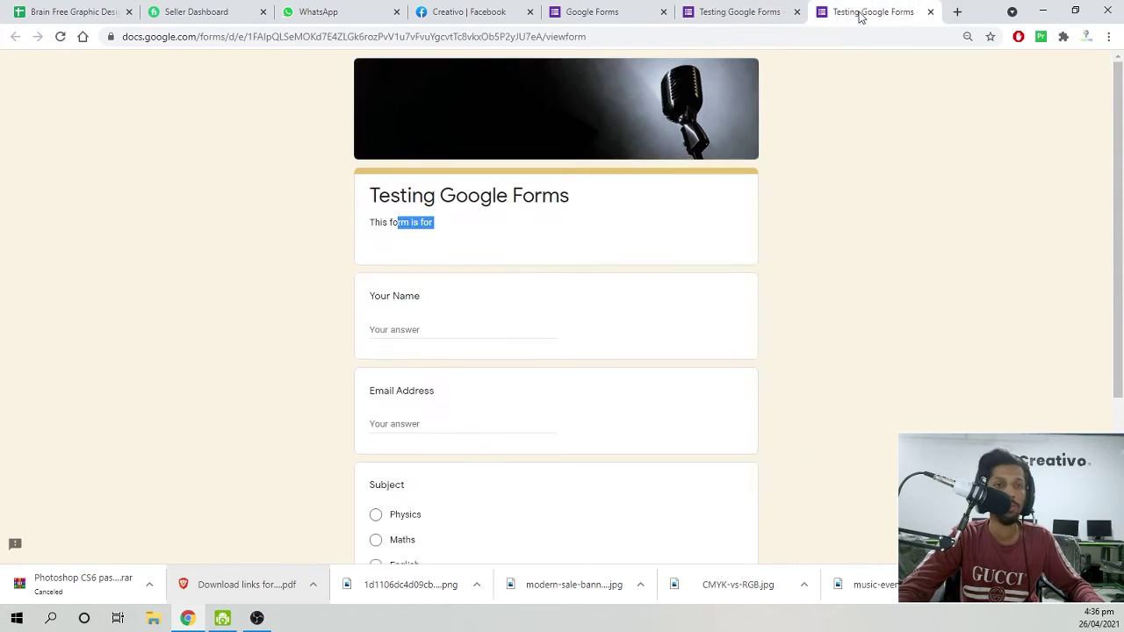
pyautogui.hotkey('ctrl', 'w')
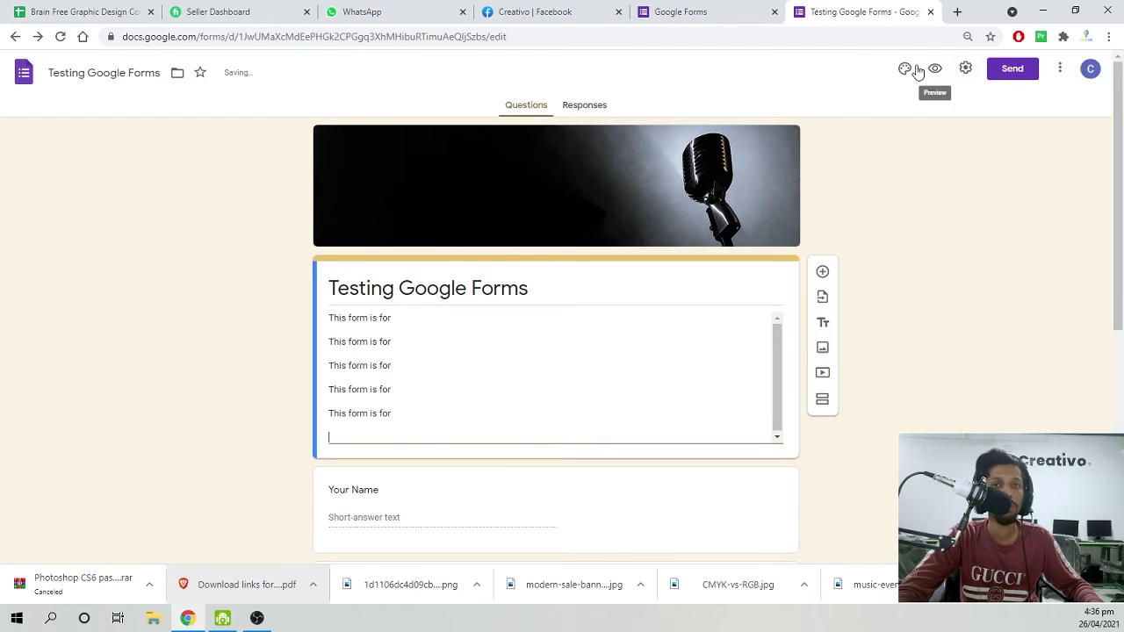
pyautogui.click(934, 71)
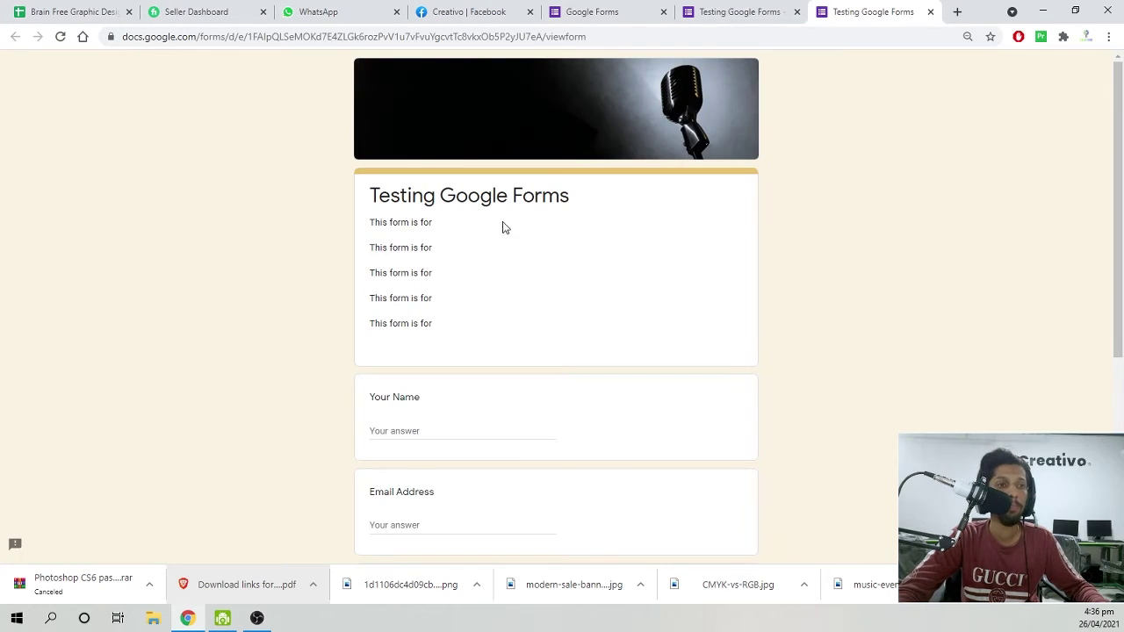
pyautogui.scroll(-2, 489, 246)
pyautogui.click(439, 220)
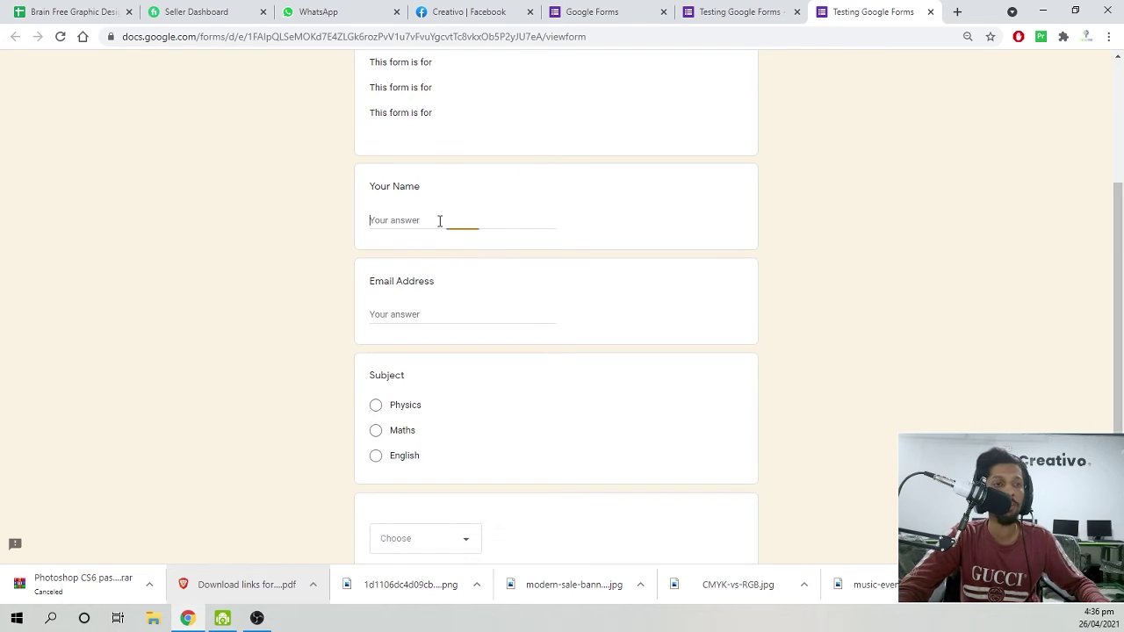
pyautogui.write('sds')
pyautogui.press('Tab')
pyautogui.write('s')
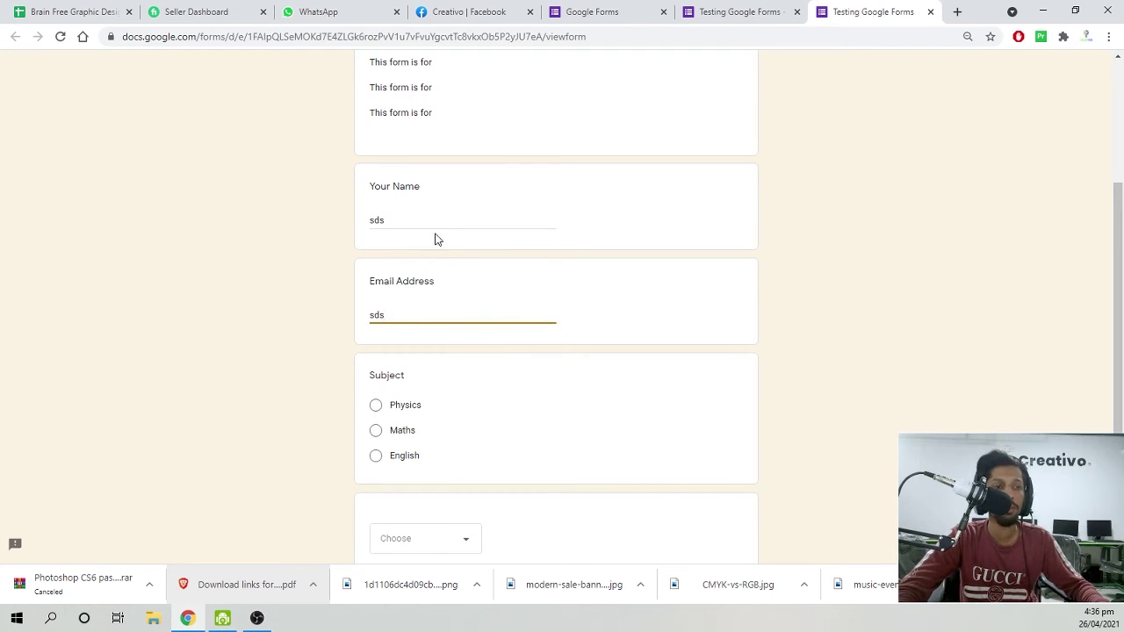
pyautogui.press('Tab')
# Choose Physics for the subject and in the dropdown question, then return to the editor.
pyautogui.click(407, 402)
pyautogui.scroll(-2, 293, 332)
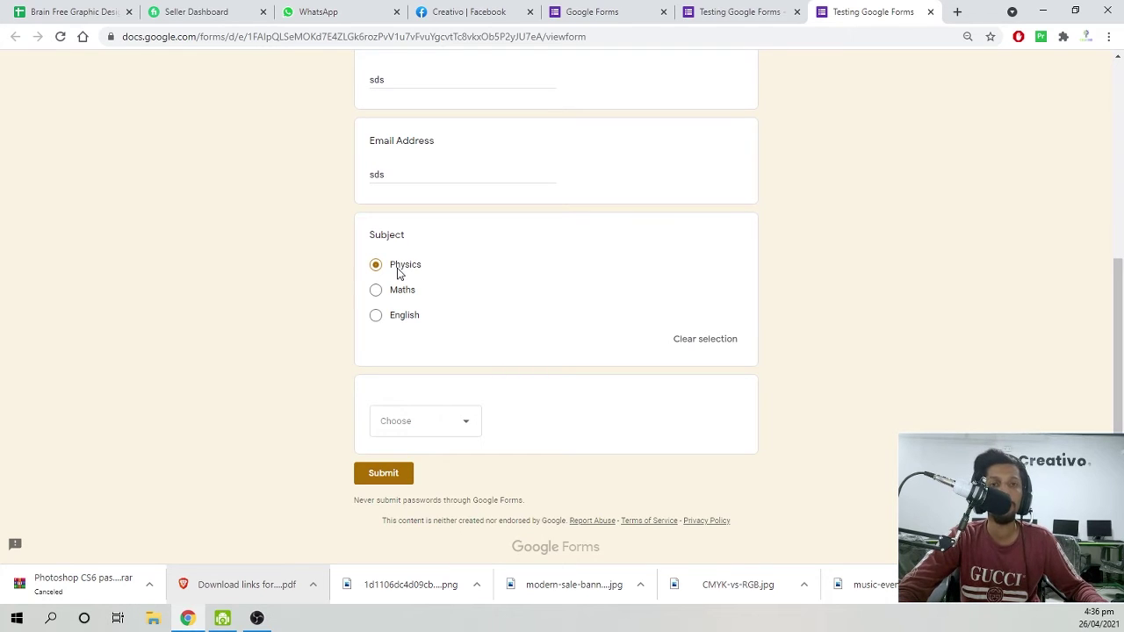
pyautogui.click(422, 423)
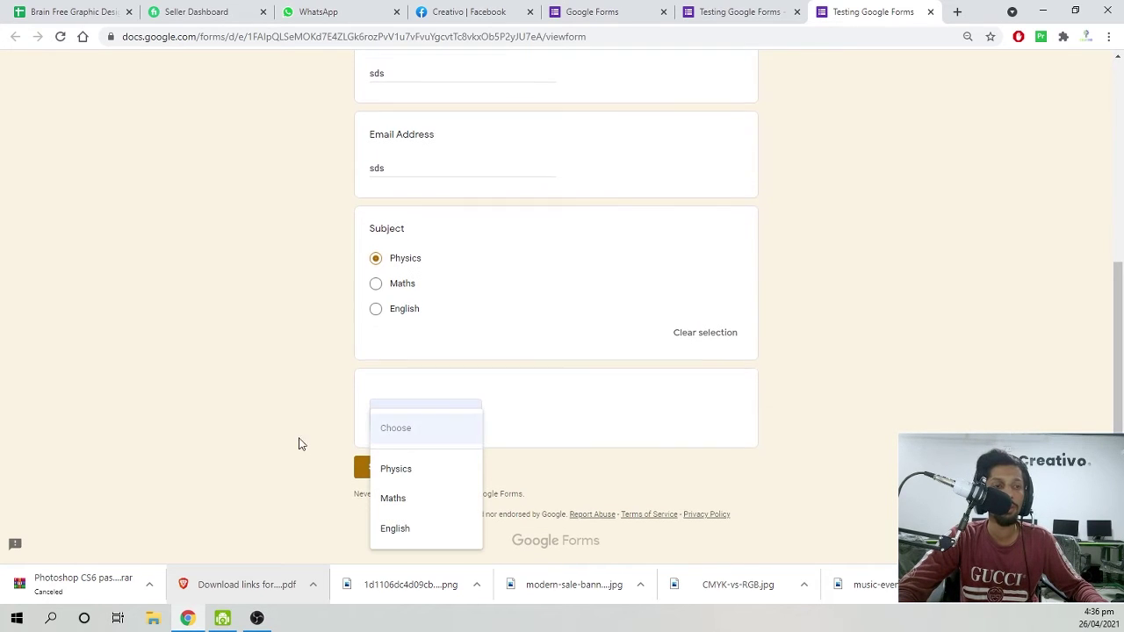
pyautogui.click(389, 426)
pyautogui.click(439, 419)
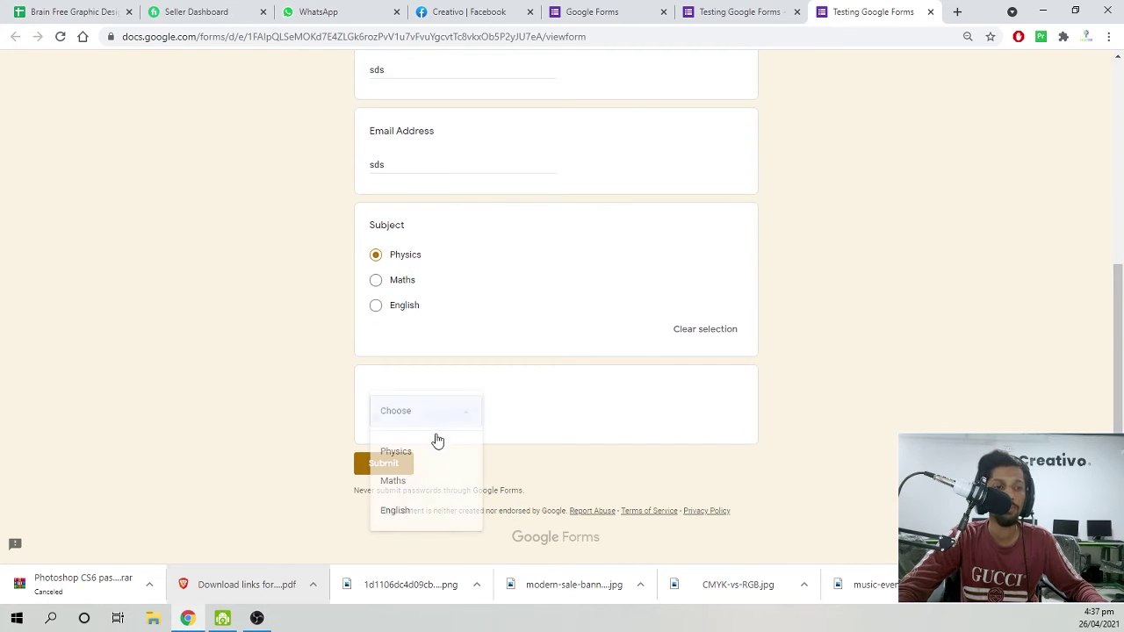
pyautogui.click(431, 462)
pyautogui.click(740, 12)
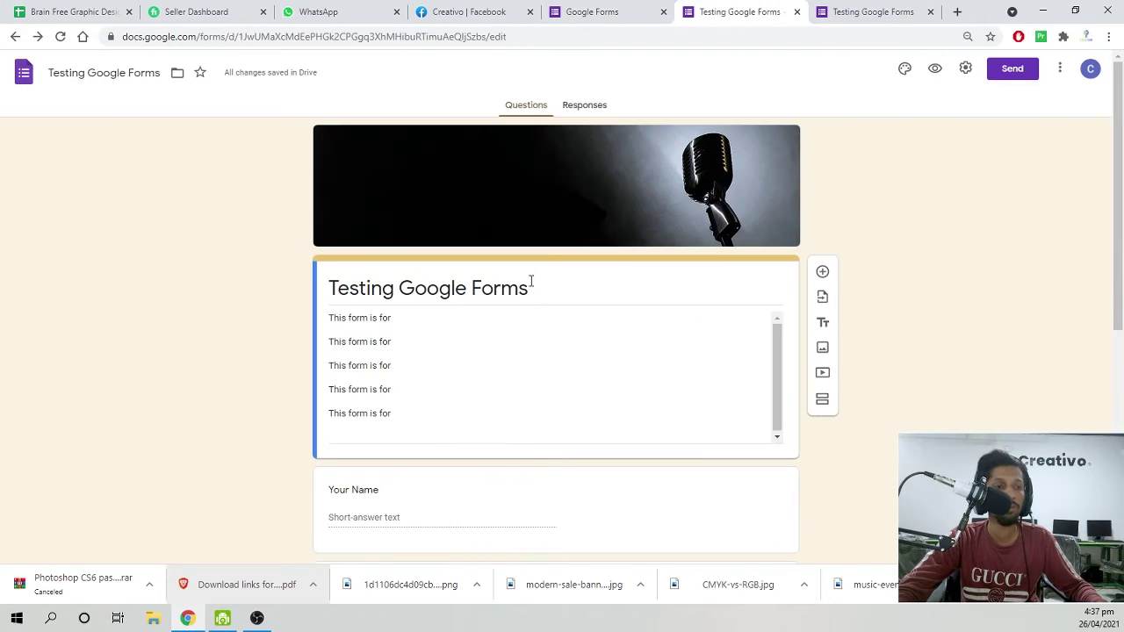
# Title the drop-down question 'Your Subject'.
pyautogui.scroll(-5, 486, 341)
pyautogui.click(371, 409)
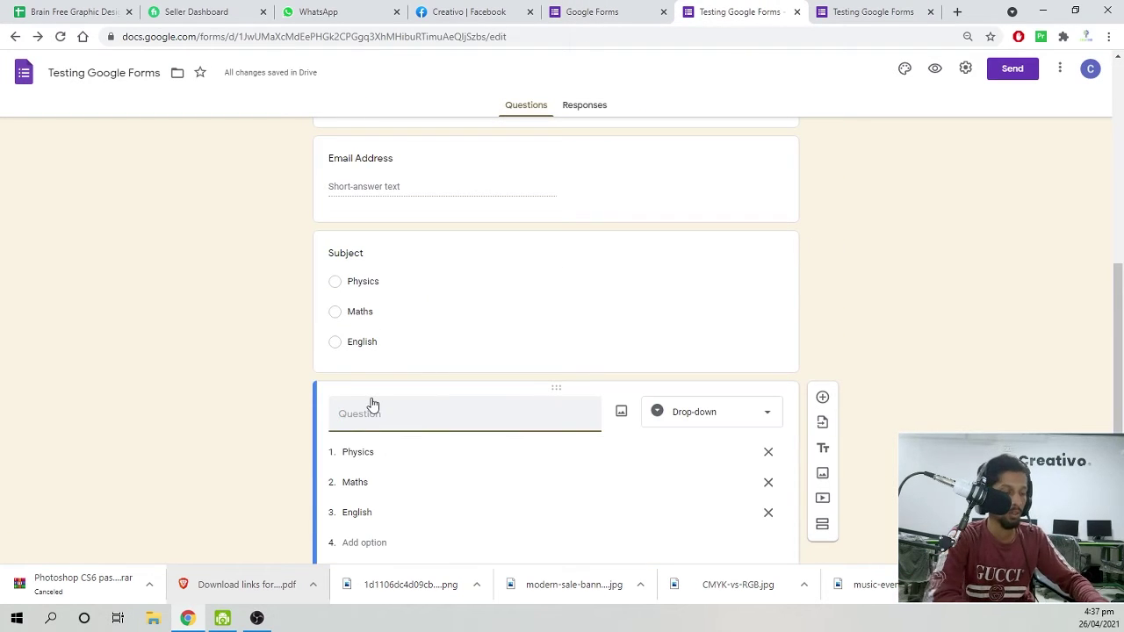
pyautogui.write('Yo')
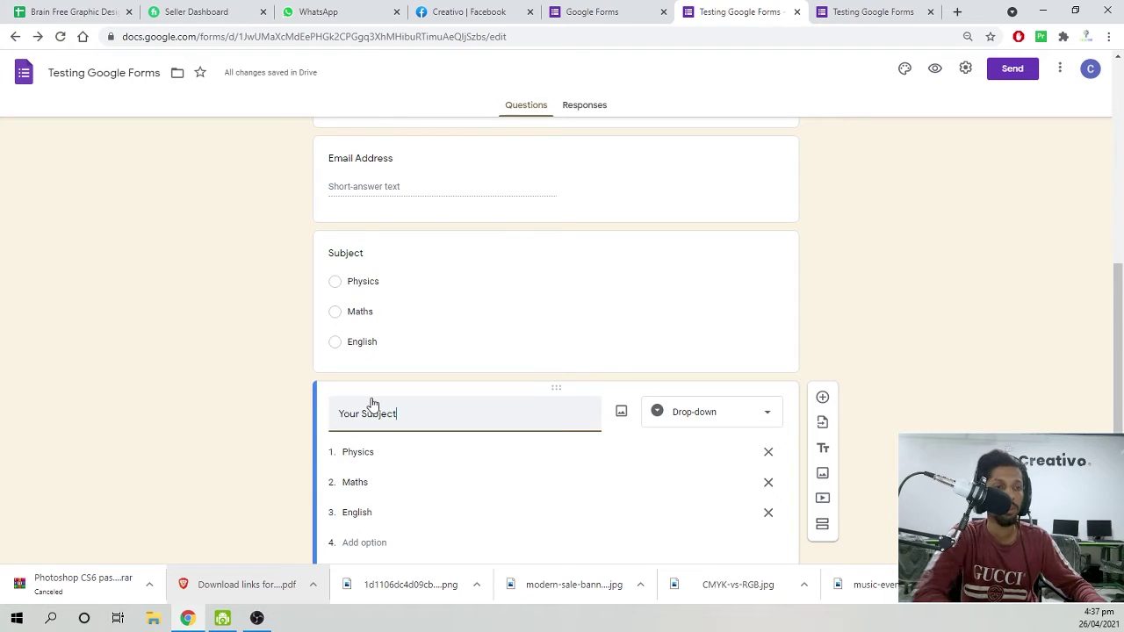
pyautogui.write('ur Subject')
# Close the outdated preview tab and open a fresh preview of the form.
pyautogui.click(924, 12)
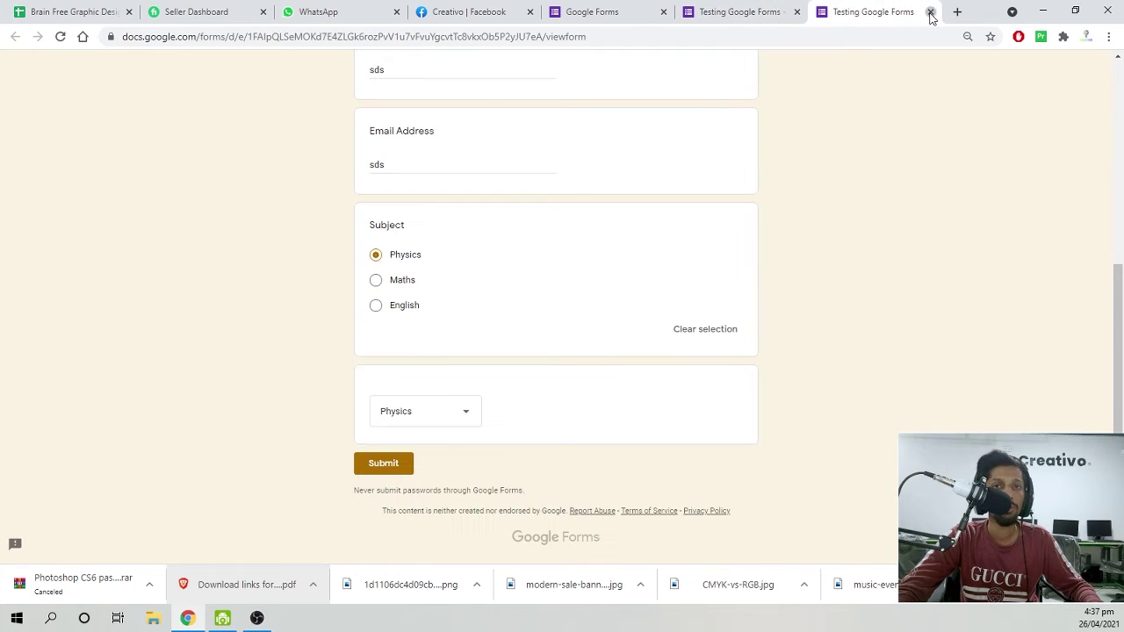
pyautogui.click(930, 13)
pyautogui.click(646, 119)
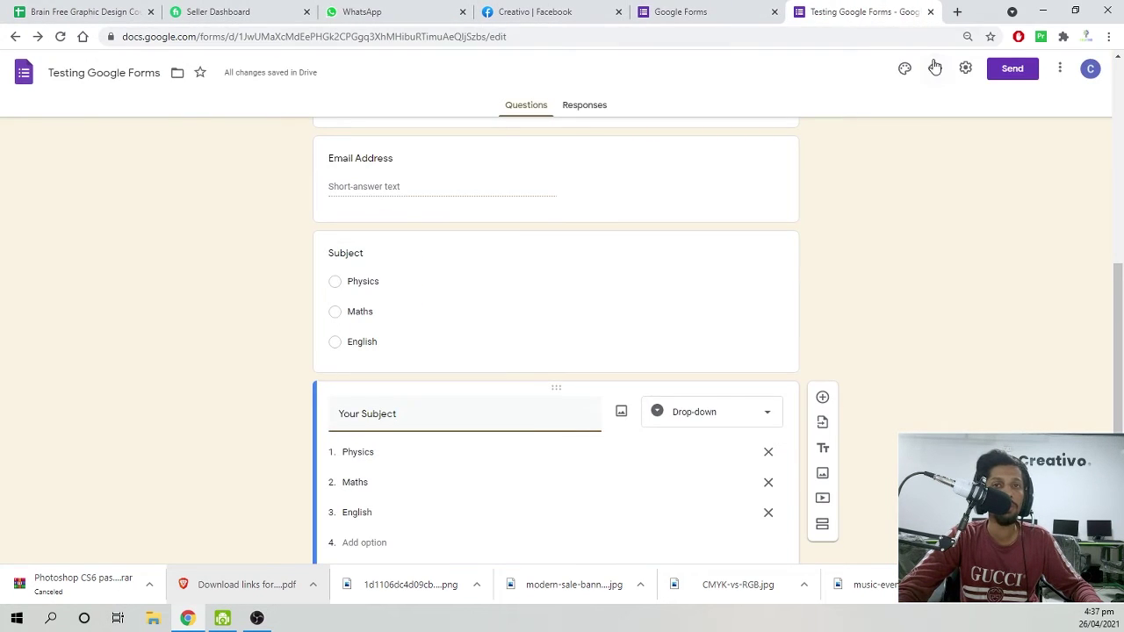
pyautogui.click(935, 67)
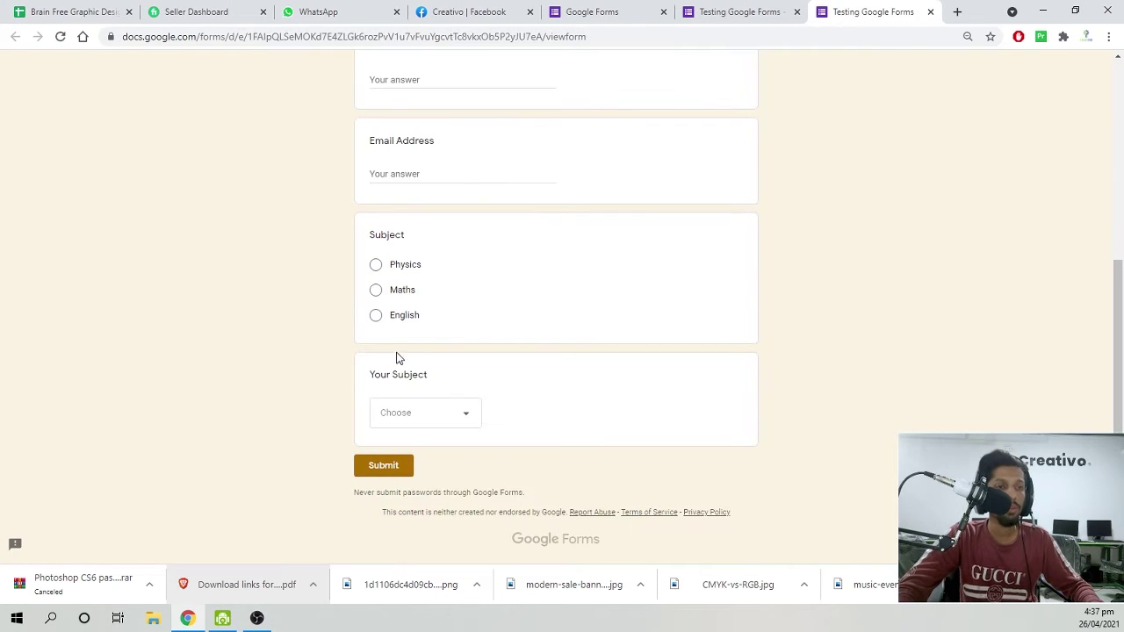
pyautogui.moveTo(399, 372); pyautogui.dragTo(428, 369)
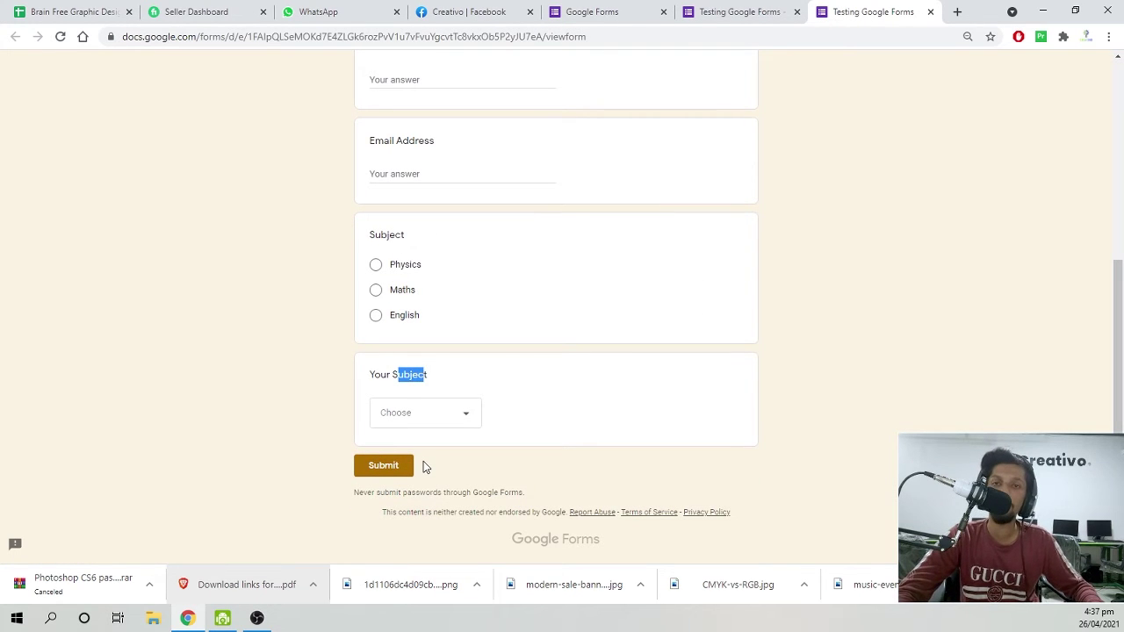
# Close the preview and switch on Required for the Email Address question.
pyautogui.scroll(4, 463, 344)
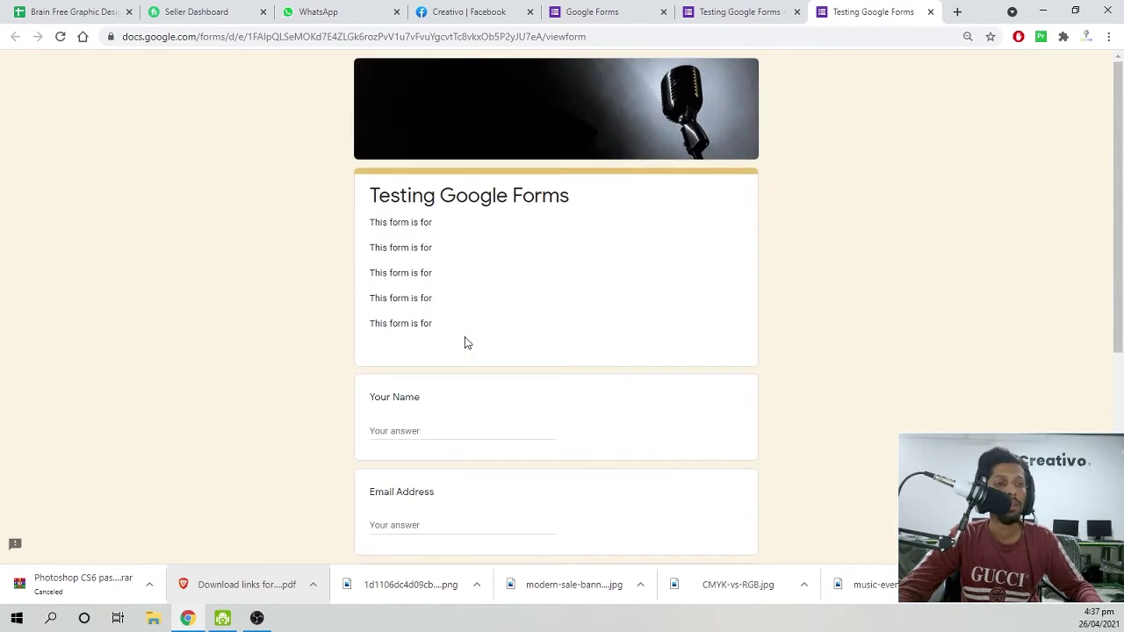
pyautogui.scroll(-1, 466, 346)
pyautogui.scroll(-2, 464, 346)
pyautogui.hotkey('ctrl', 'w')
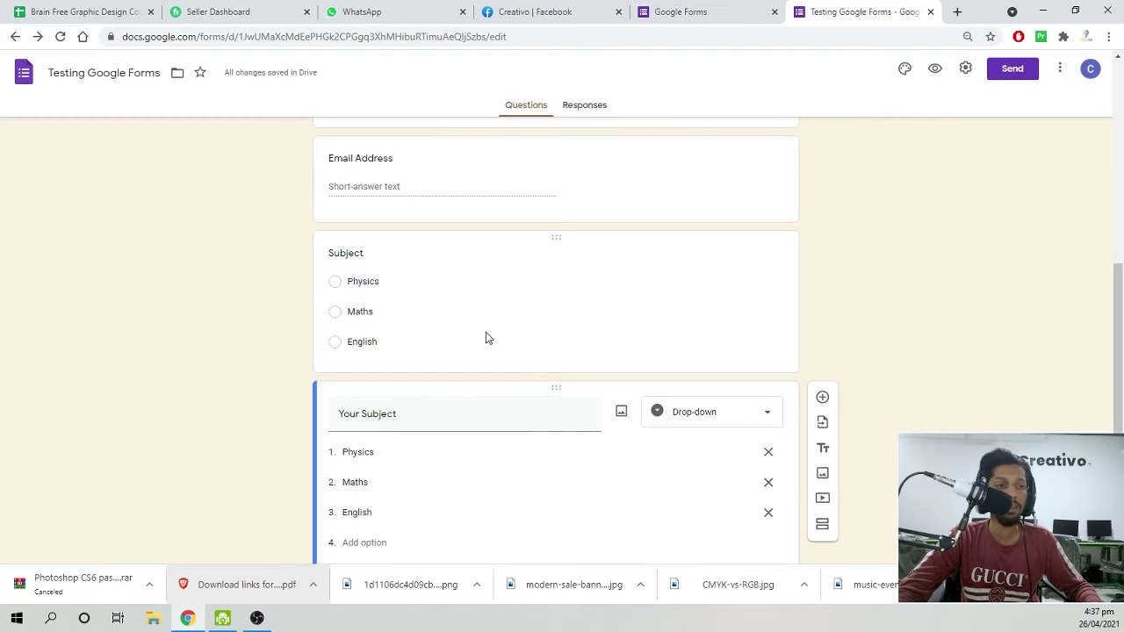
pyautogui.scroll(3, 422, 373)
pyautogui.click(392, 393)
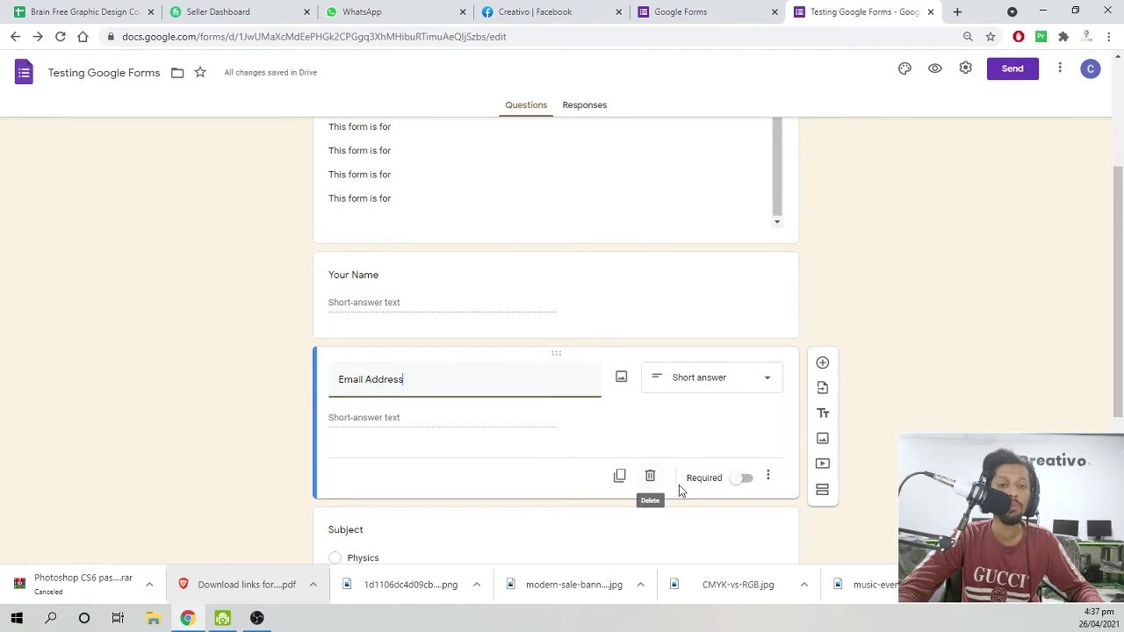
pyautogui.click(740, 483)
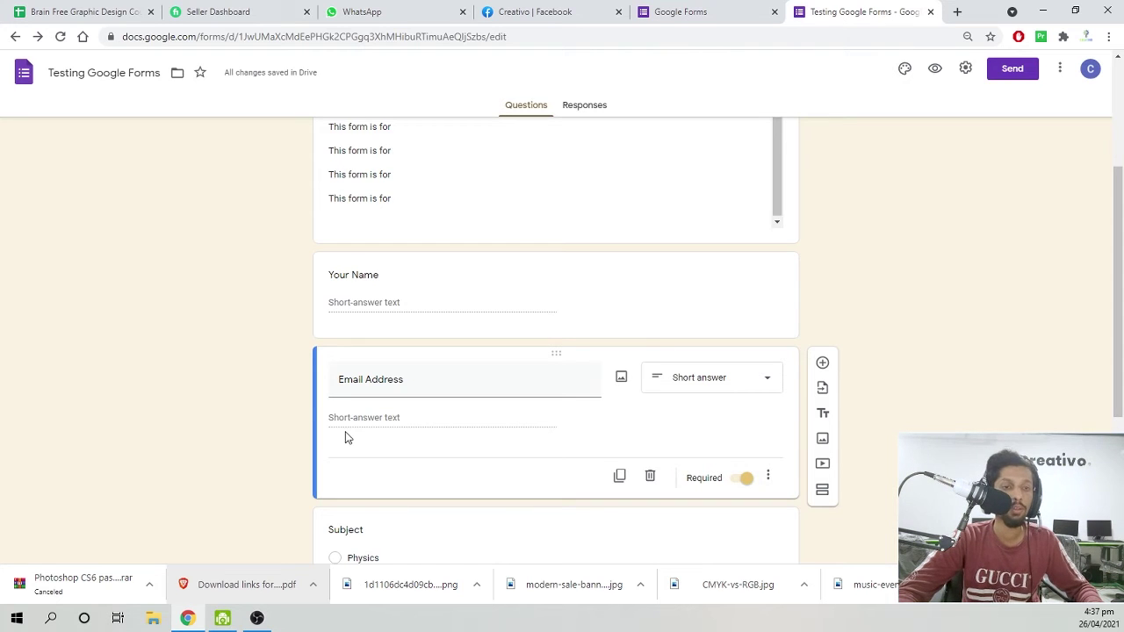
pyautogui.scroll(3, 263, 361)
pyautogui.scroll(-5, 249, 316)
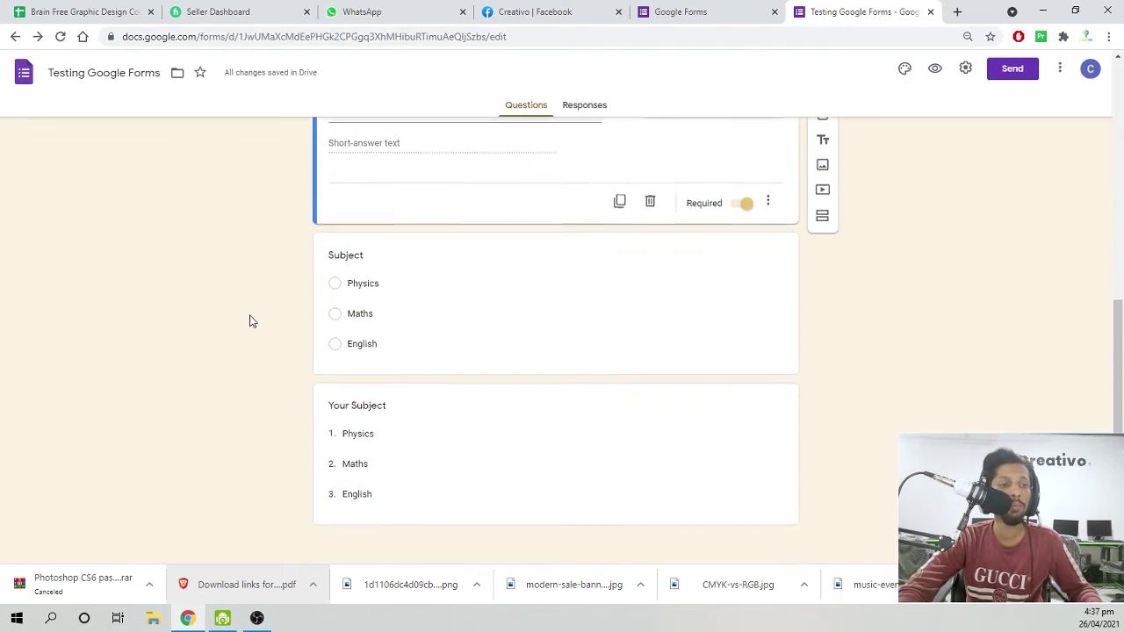
pyautogui.scroll(5, 248, 319)
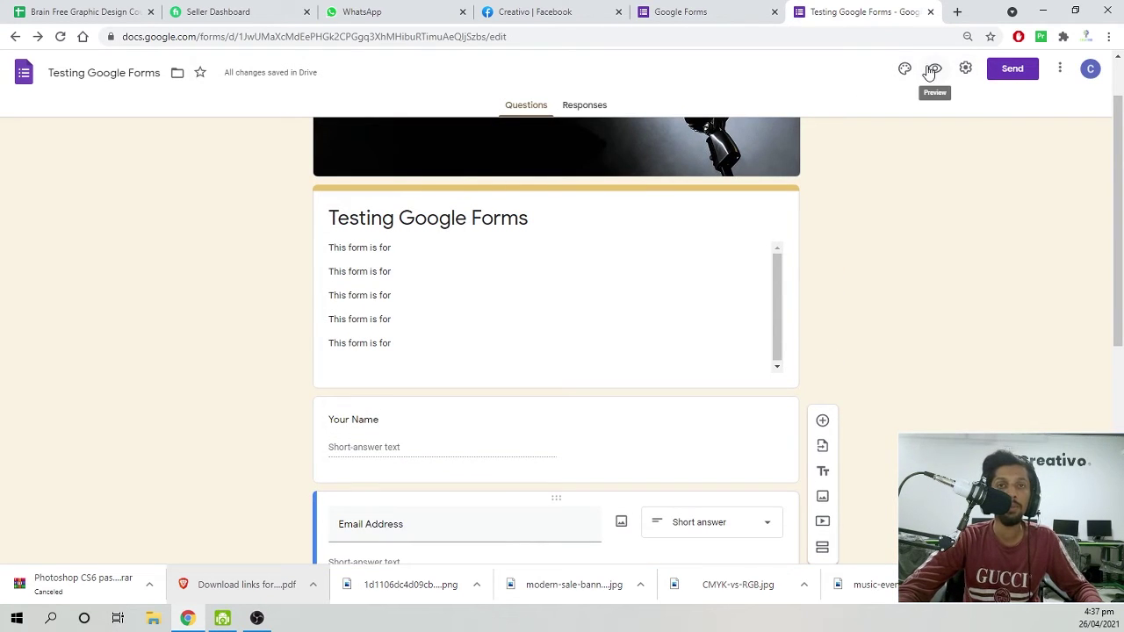
# In the preview, enter 'sd' as the name and 'sdsd' as the required email.
pyautogui.click(932, 72)
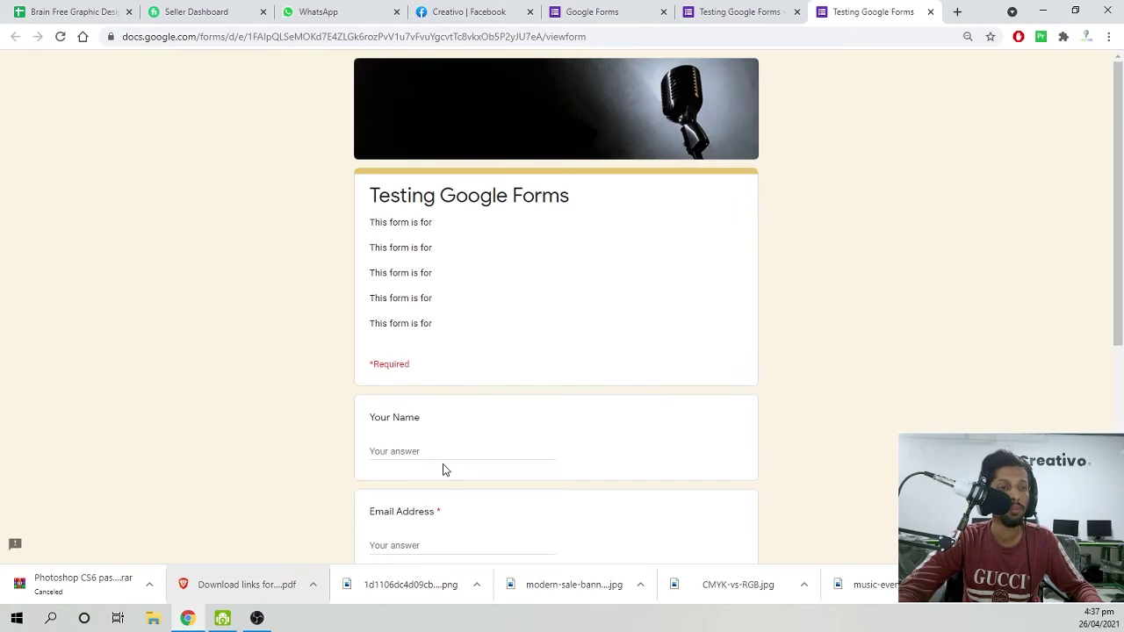
pyautogui.click(443, 455)
pyautogui.write('sd')
pyautogui.scroll(-2, 445, 412)
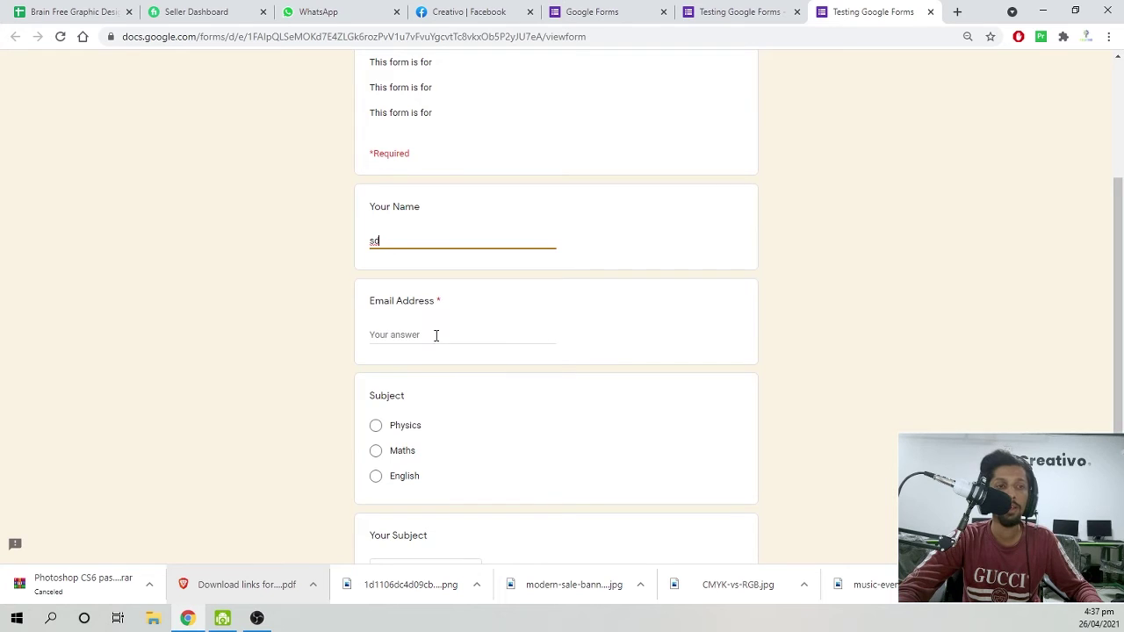
pyautogui.click(435, 336)
pyautogui.click(402, 412)
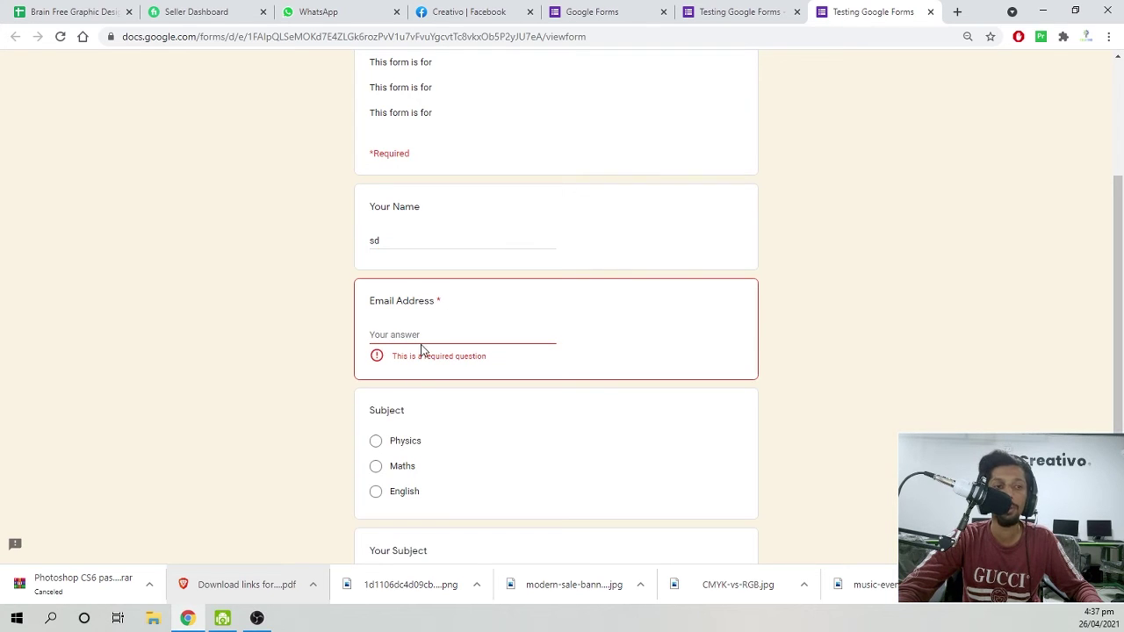
pyautogui.click(428, 334)
pyautogui.write('sdsd')
# Choose Physics in both subject questions, submit the response, and return to the editor.
pyautogui.click(411, 427)
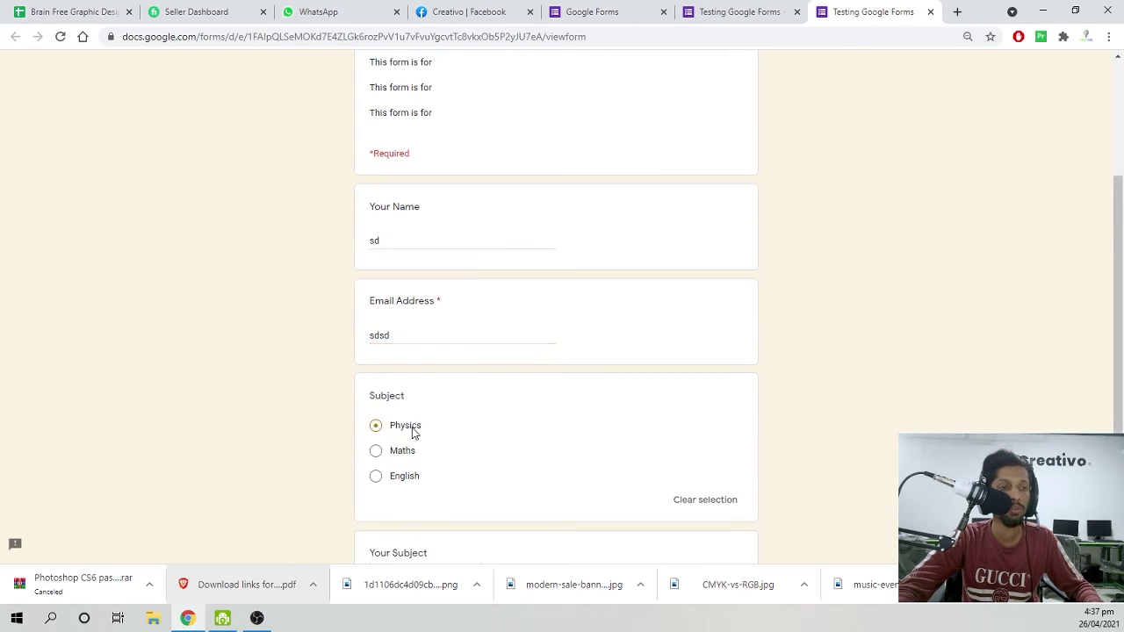
pyautogui.scroll(-2, 404, 422)
pyautogui.click(401, 412)
pyautogui.click(400, 450)
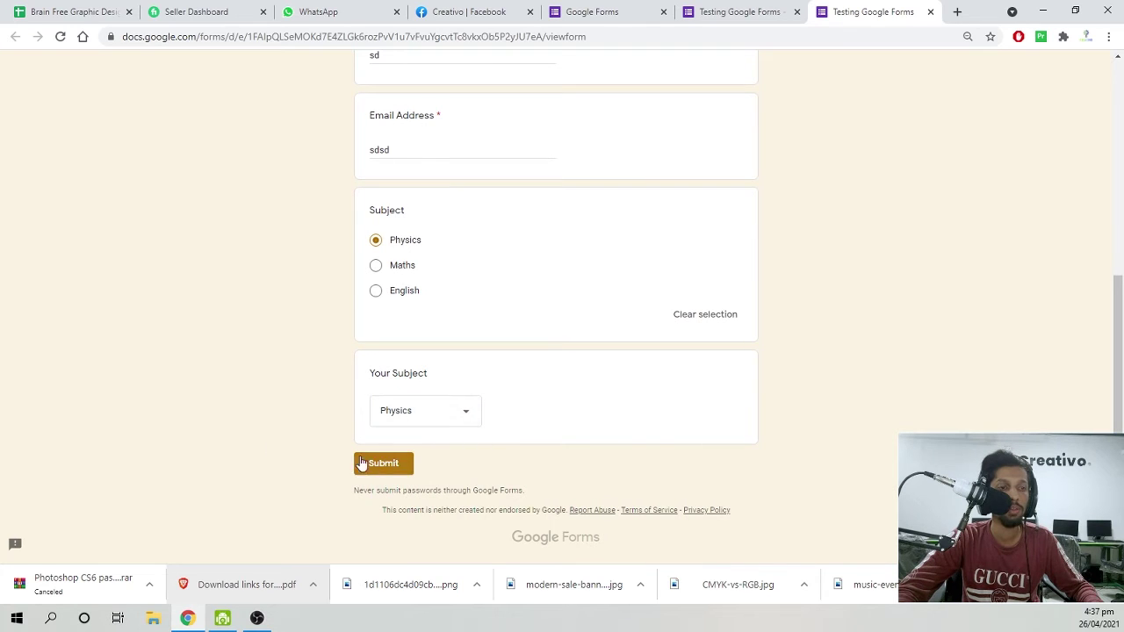
pyautogui.click(377, 465)
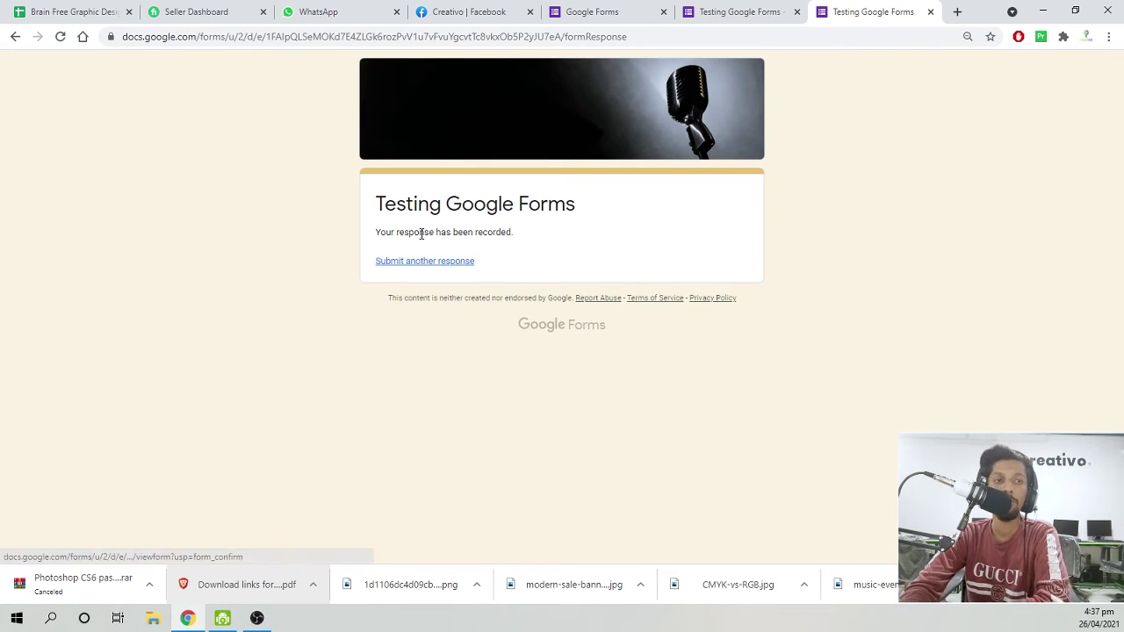
pyautogui.moveTo(414, 232); pyautogui.dragTo(483, 233)
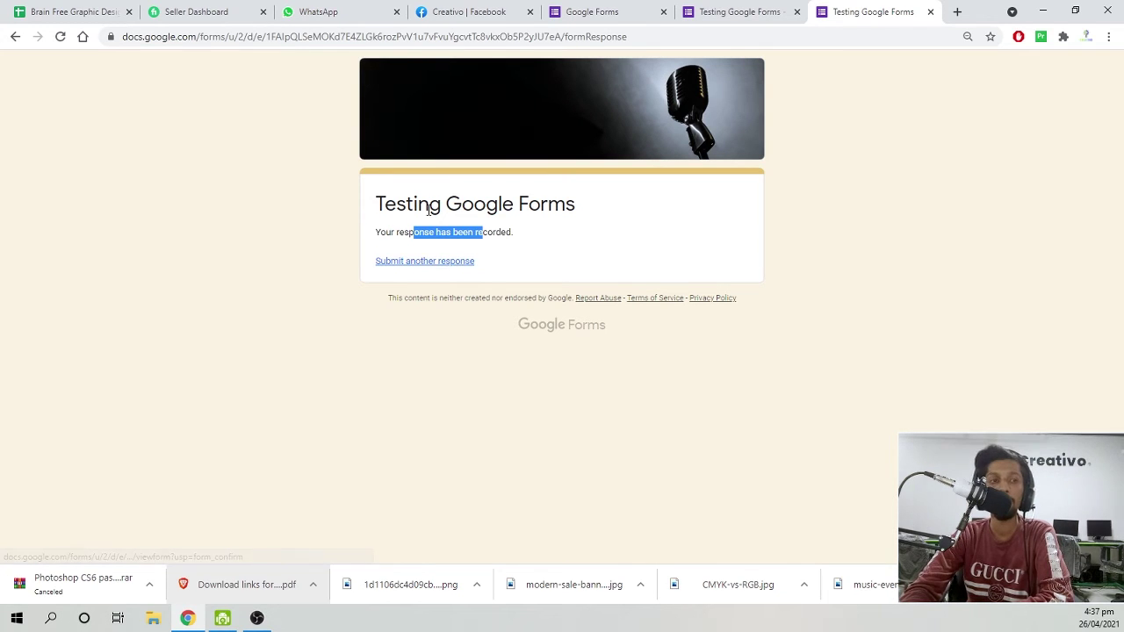
pyautogui.moveTo(429, 203); pyautogui.dragTo(528, 203)
pyautogui.click(733, 12)
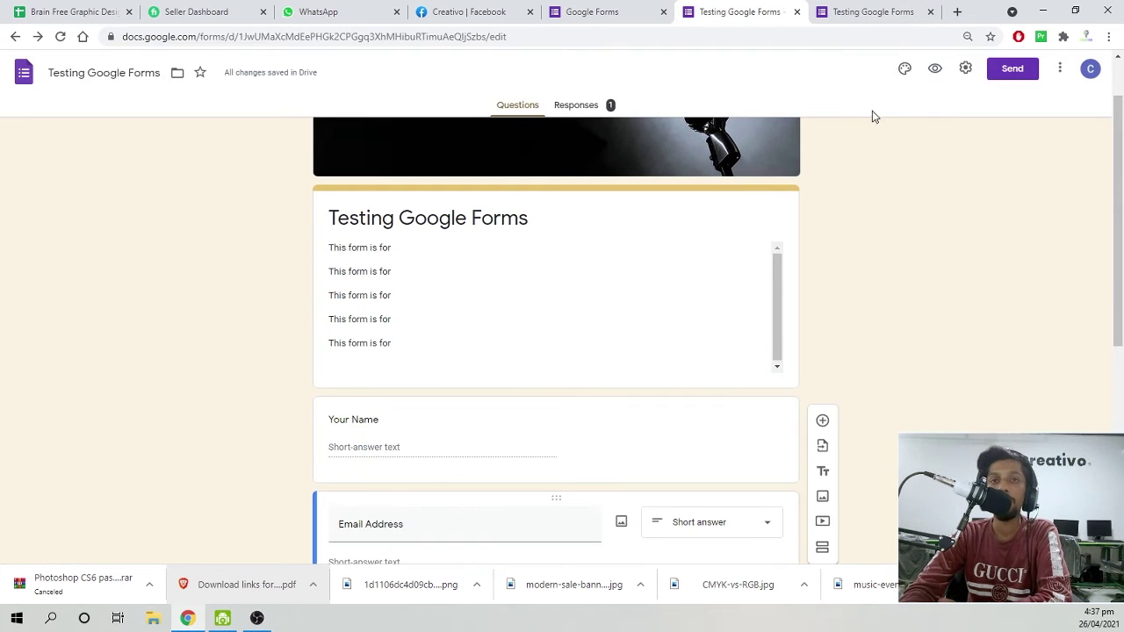
# Open the Presentation settings, toggling the progress bar on and back off.
pyautogui.click(965, 67)
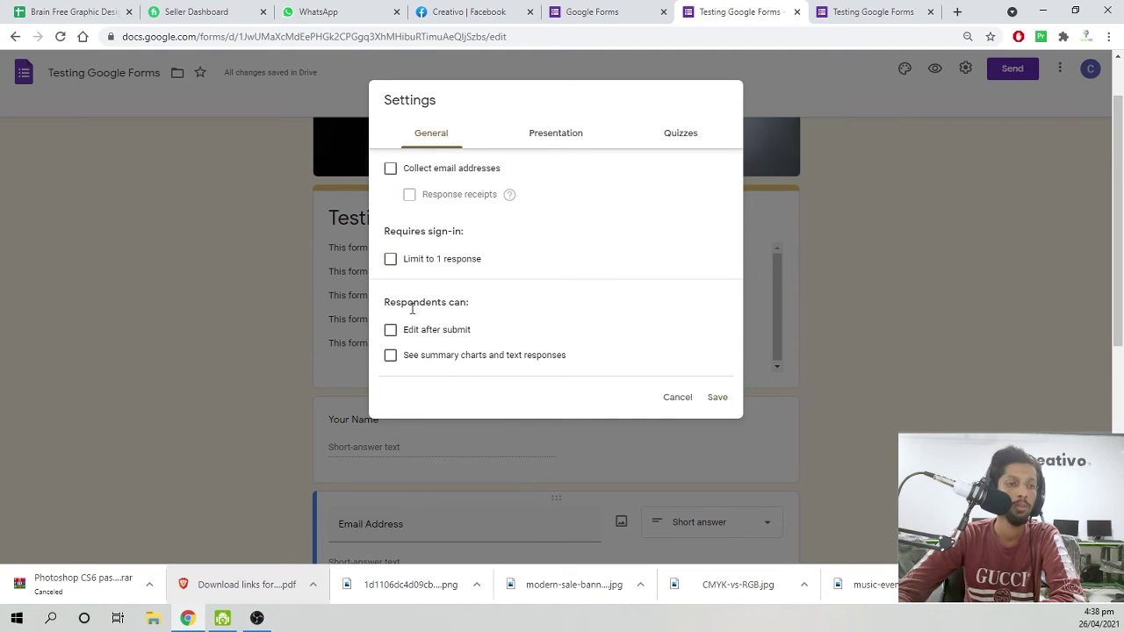
pyautogui.click(827, 7)
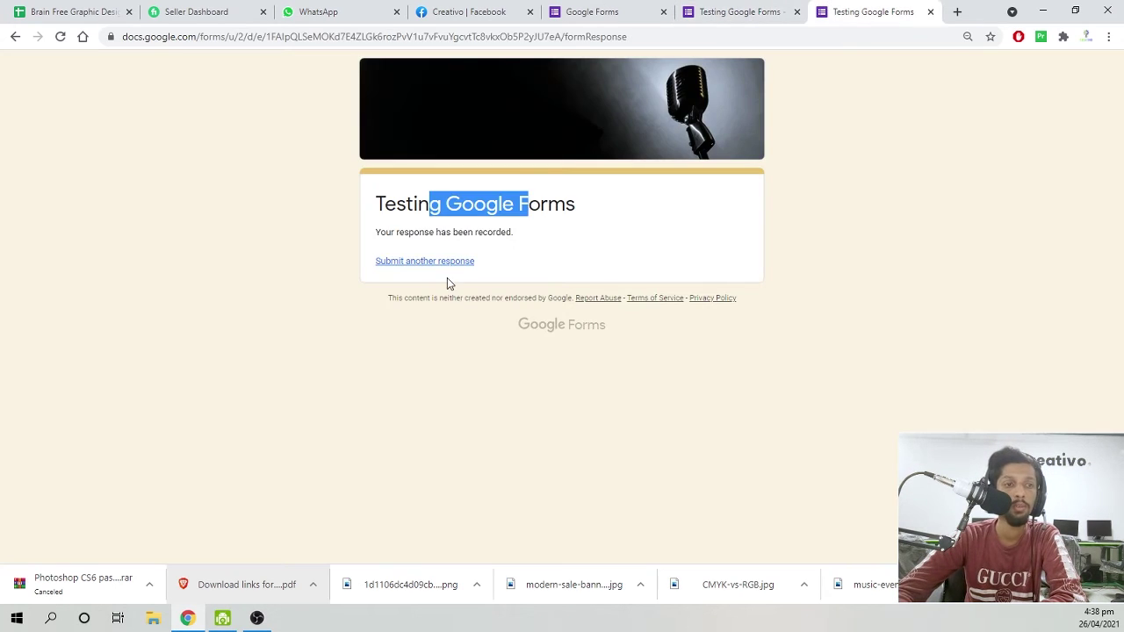
pyautogui.click(695, 12)
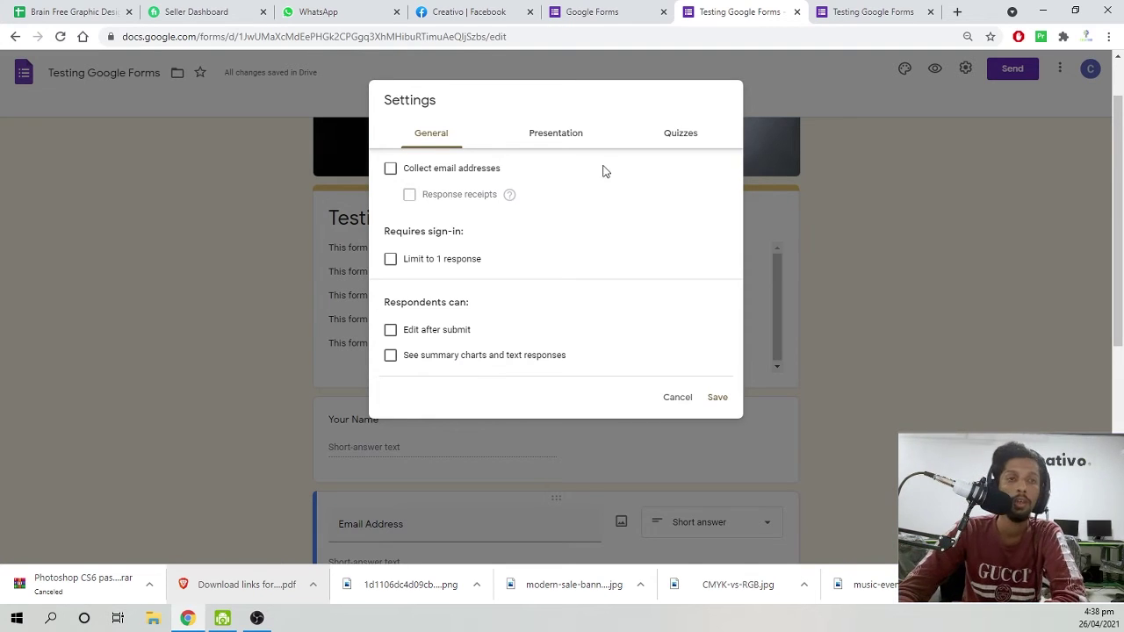
pyautogui.click(583, 144)
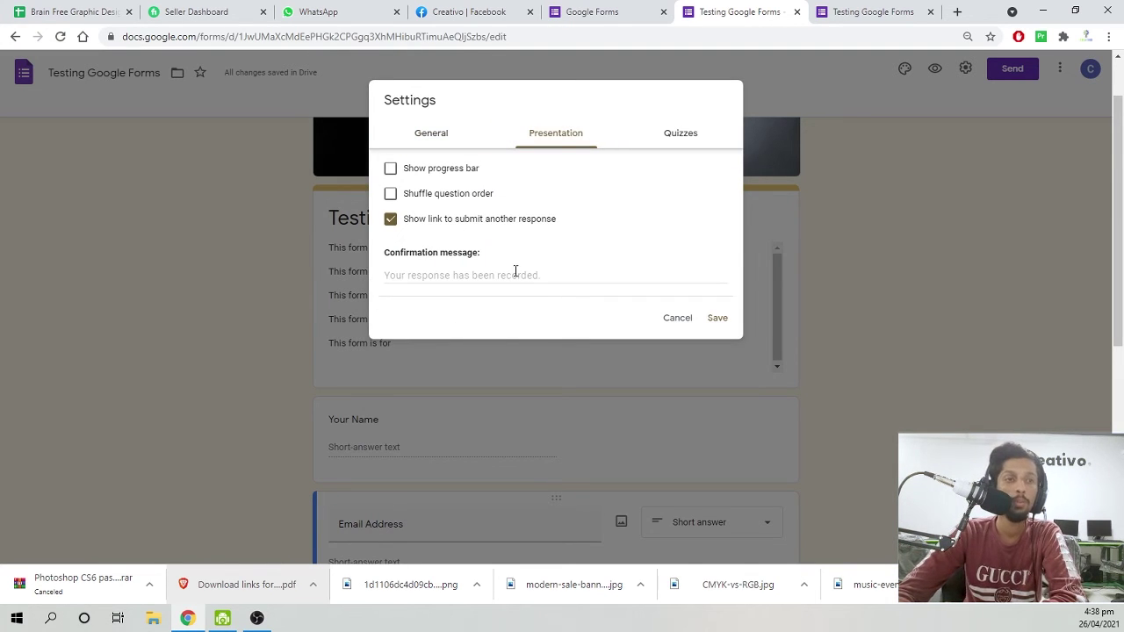
pyautogui.click(466, 174)
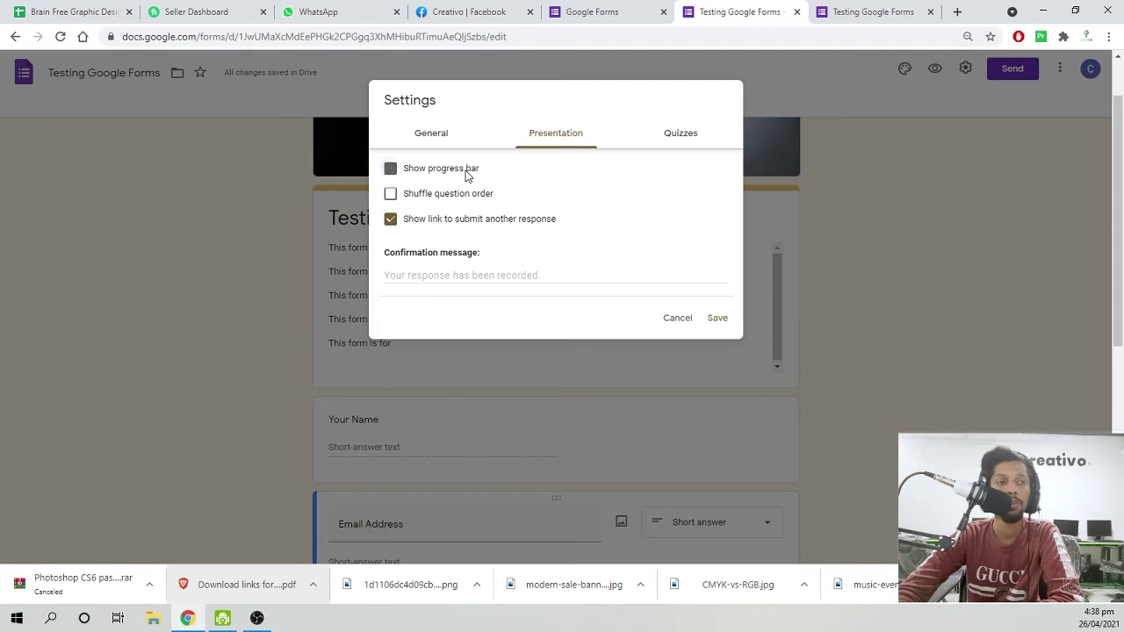
pyautogui.click(843, 11)
pyautogui.click(769, 6)
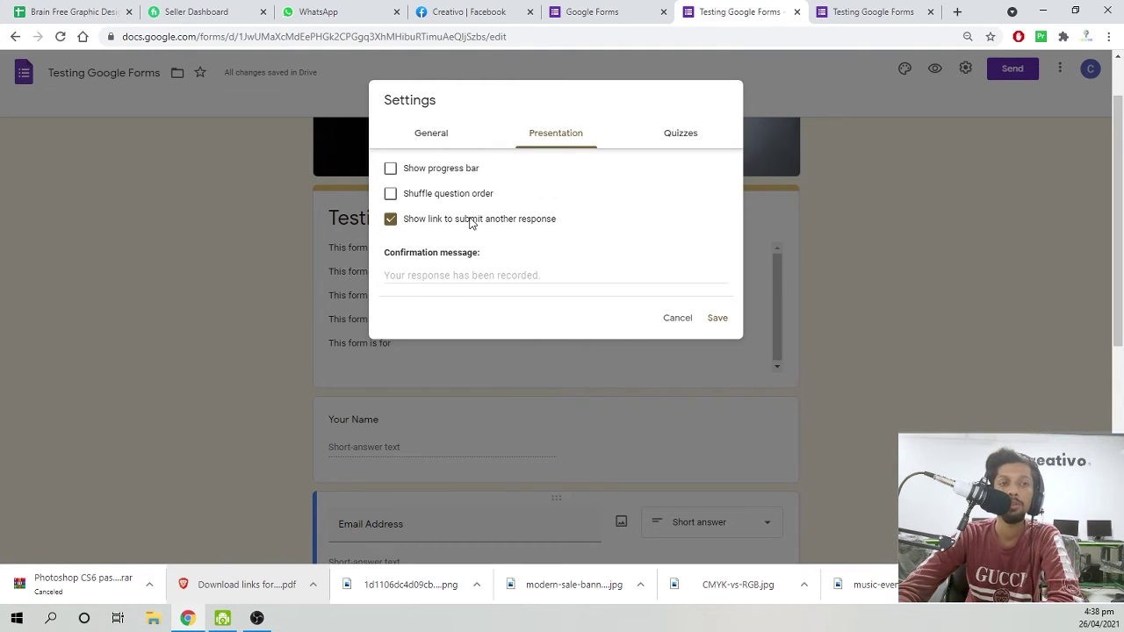
# Turn off 'Show link to submit another response' and place the cursor in the confirmation message.
pyautogui.click(469, 223)
pyautogui.click(845, 12)
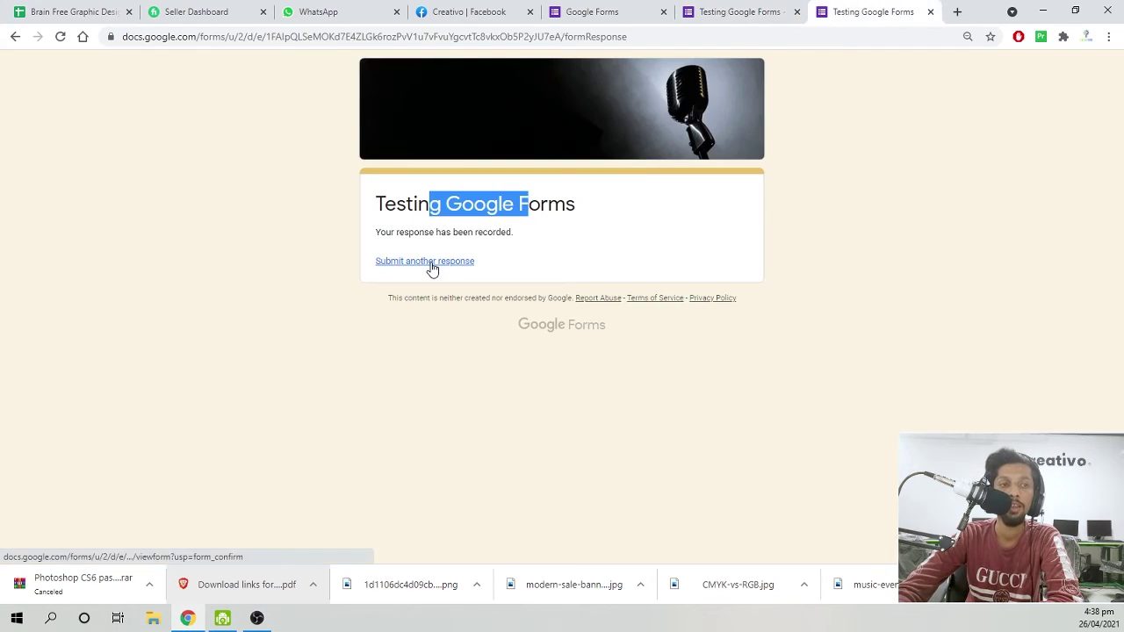
pyautogui.click(737, 12)
pyautogui.click(869, 11)
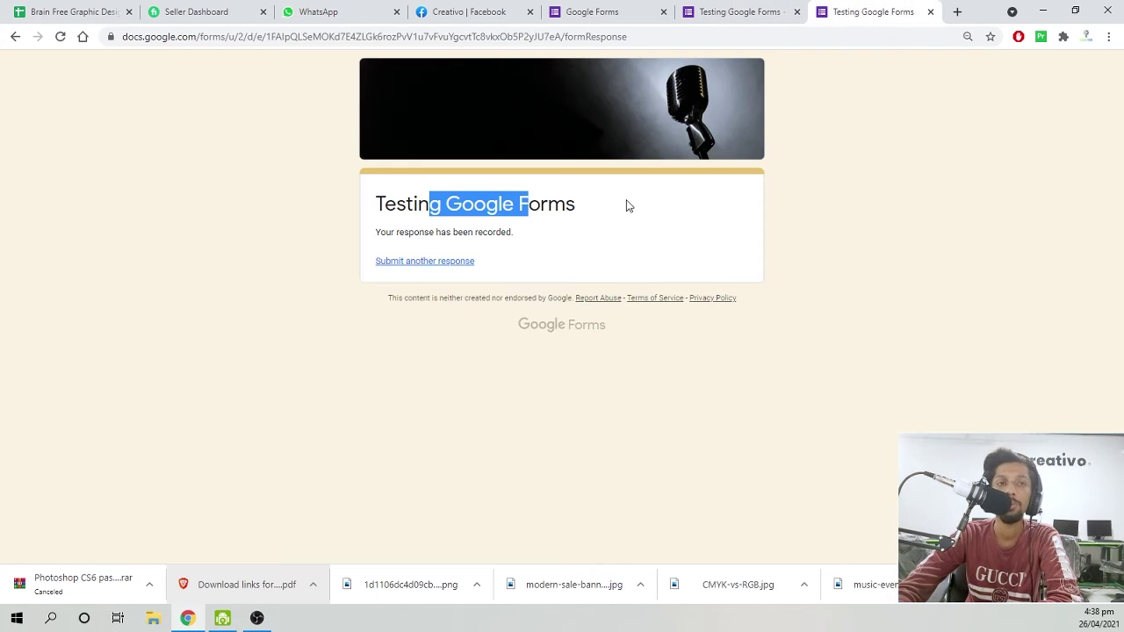
pyautogui.click(713, 11)
pyautogui.click(434, 278)
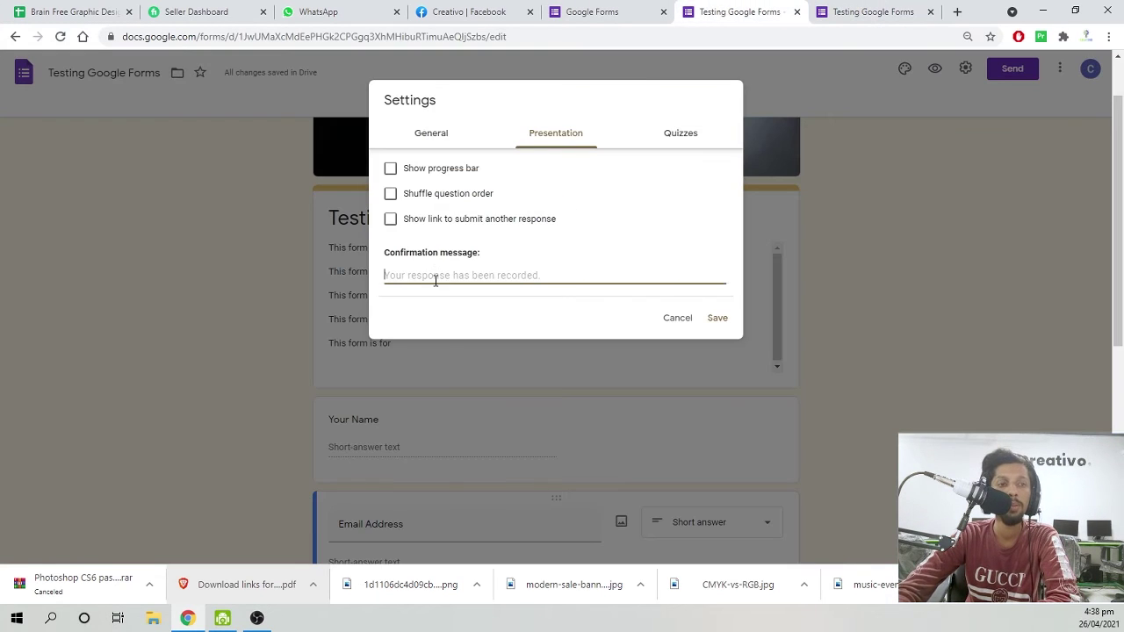
# Switch 'Make this a quiz' on and then back off.
pyautogui.click(869, 12)
pyautogui.click(746, 9)
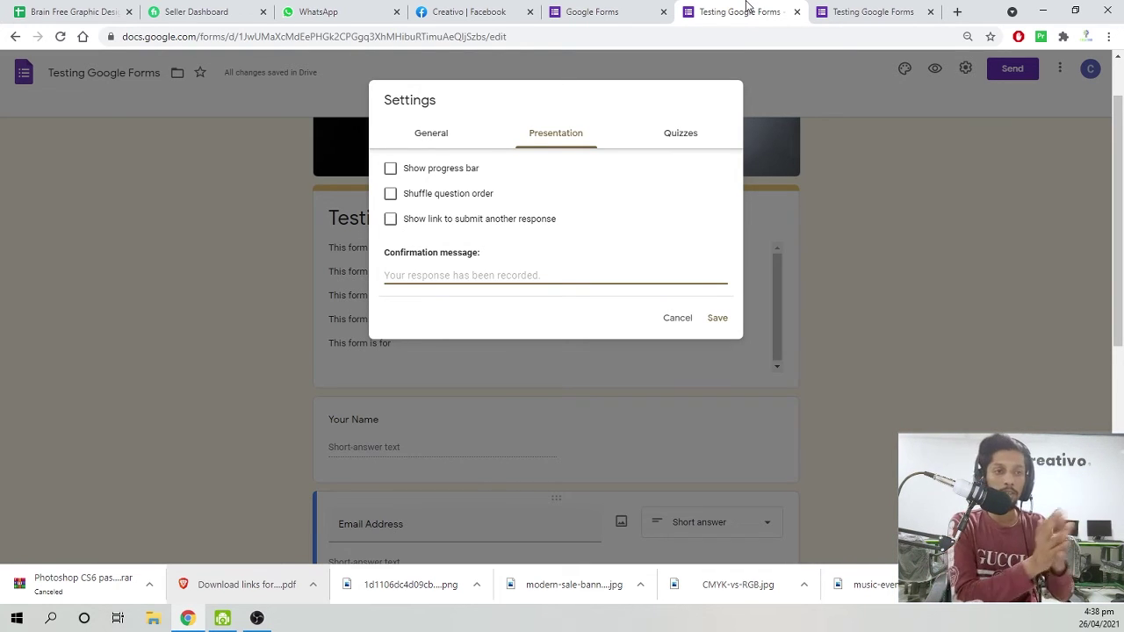
pyautogui.click(679, 138)
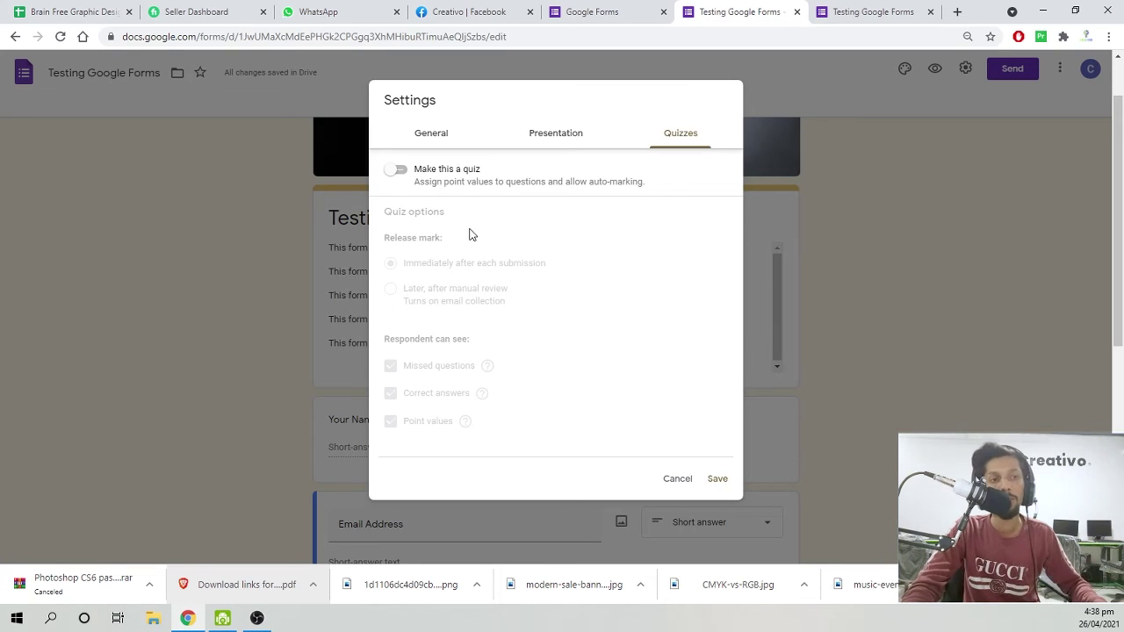
pyautogui.click(415, 178)
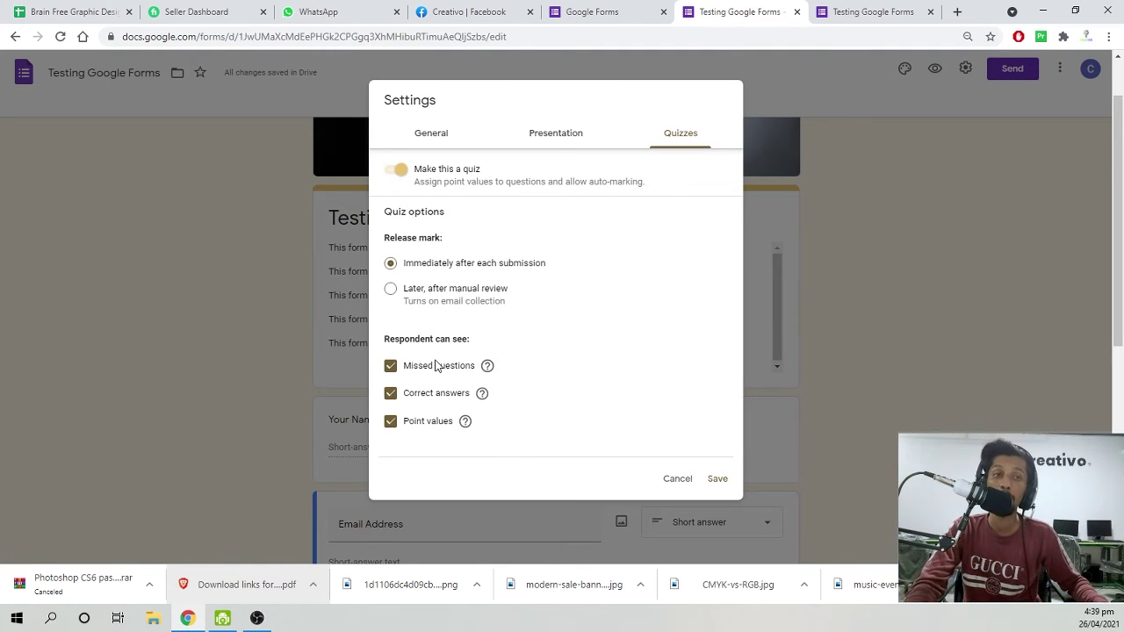
pyautogui.click(396, 172)
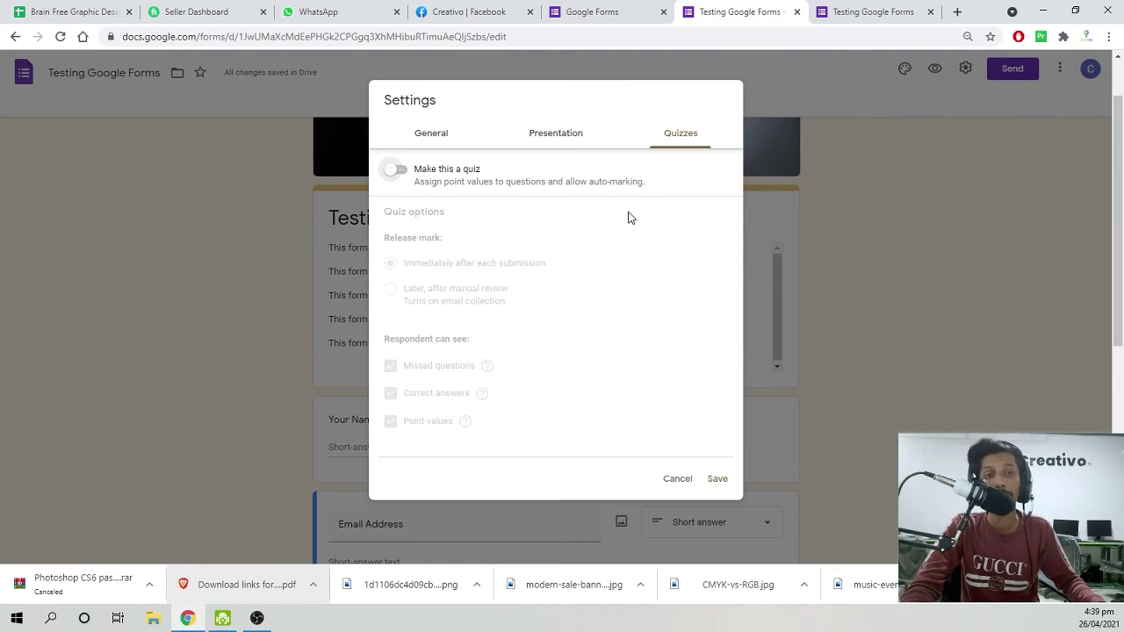
# Type a 'Thank…' confirmation message in Presentation settings and save it.
pyautogui.click(595, 130)
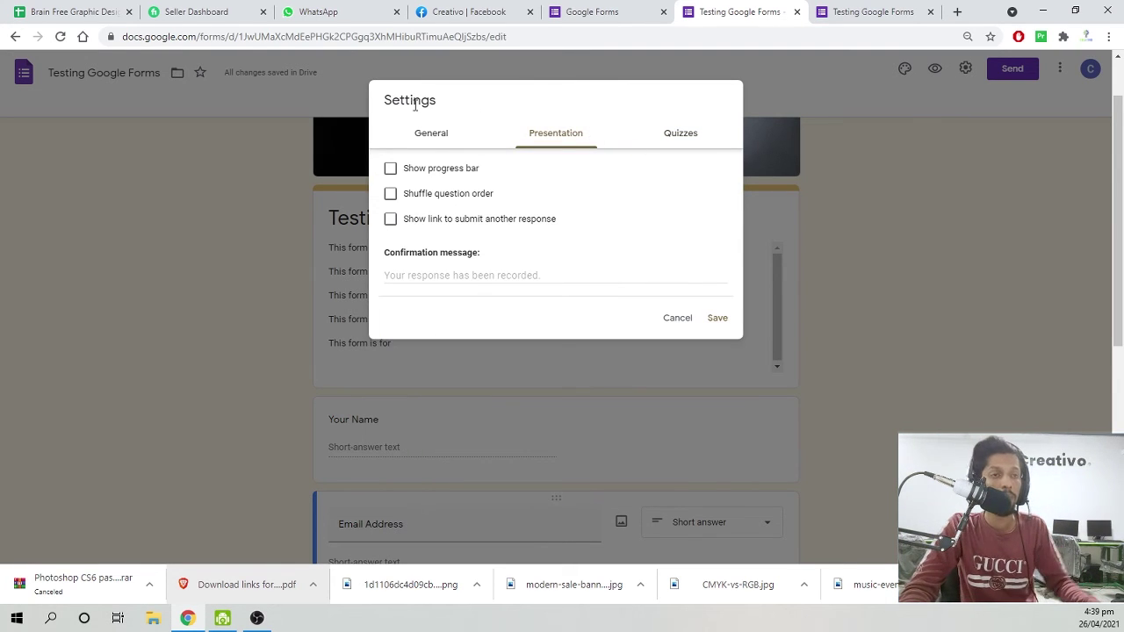
pyautogui.click(426, 138)
pyautogui.click(556, 137)
pyautogui.click(452, 275)
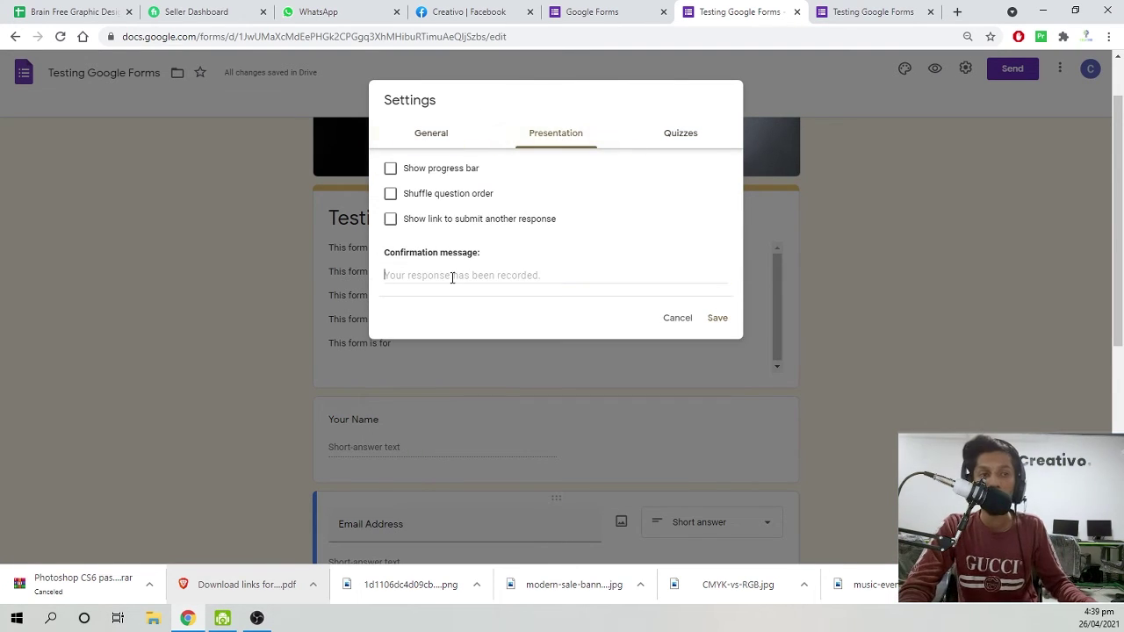
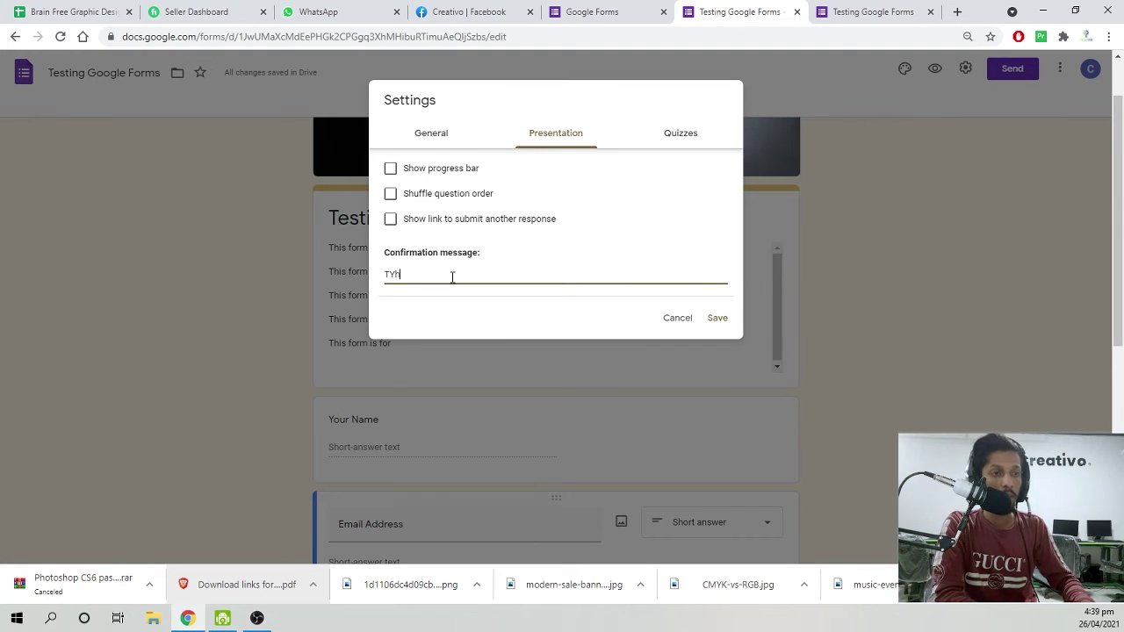
pyautogui.press('BackSpace')
pyautogui.press('BackSpace')
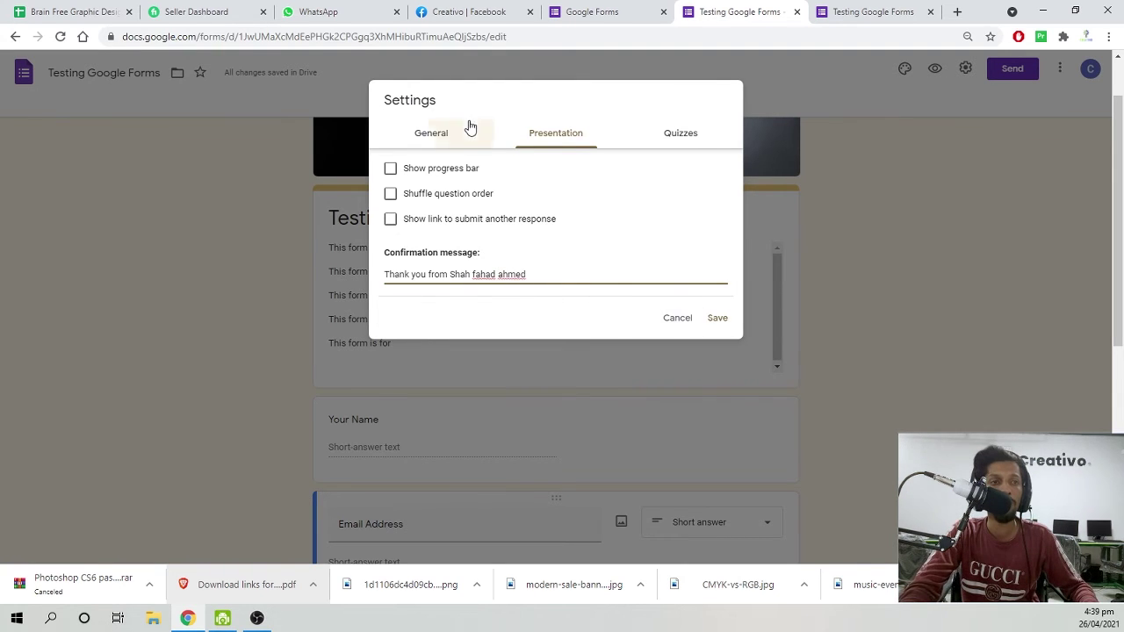
pyautogui.click(469, 132)
pyautogui.click(566, 139)
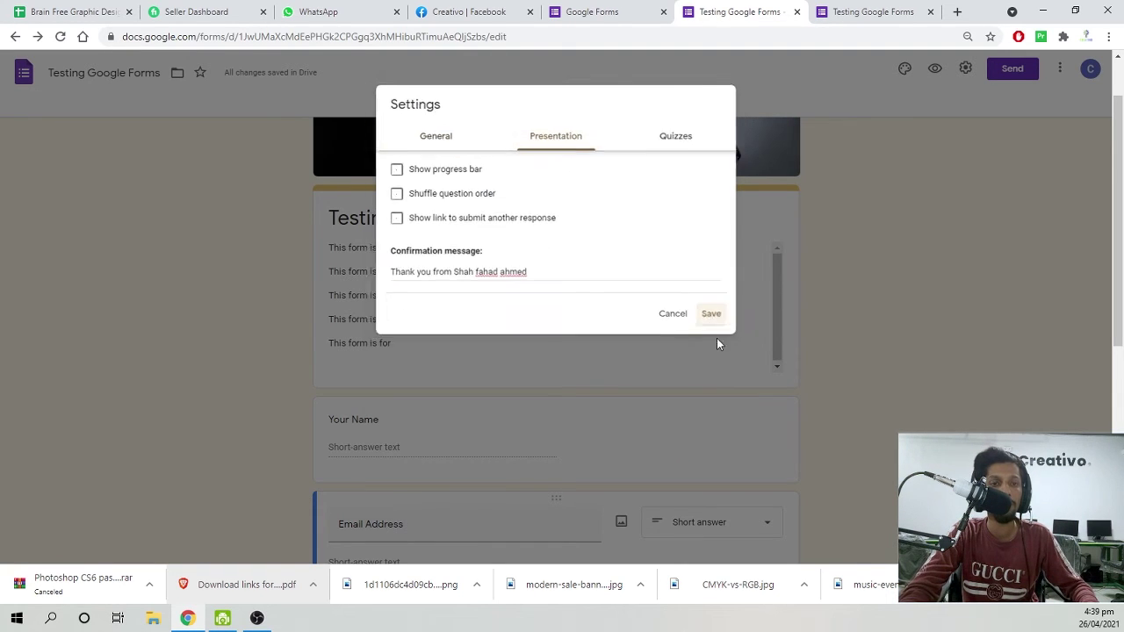
pyautogui.click(716, 318)
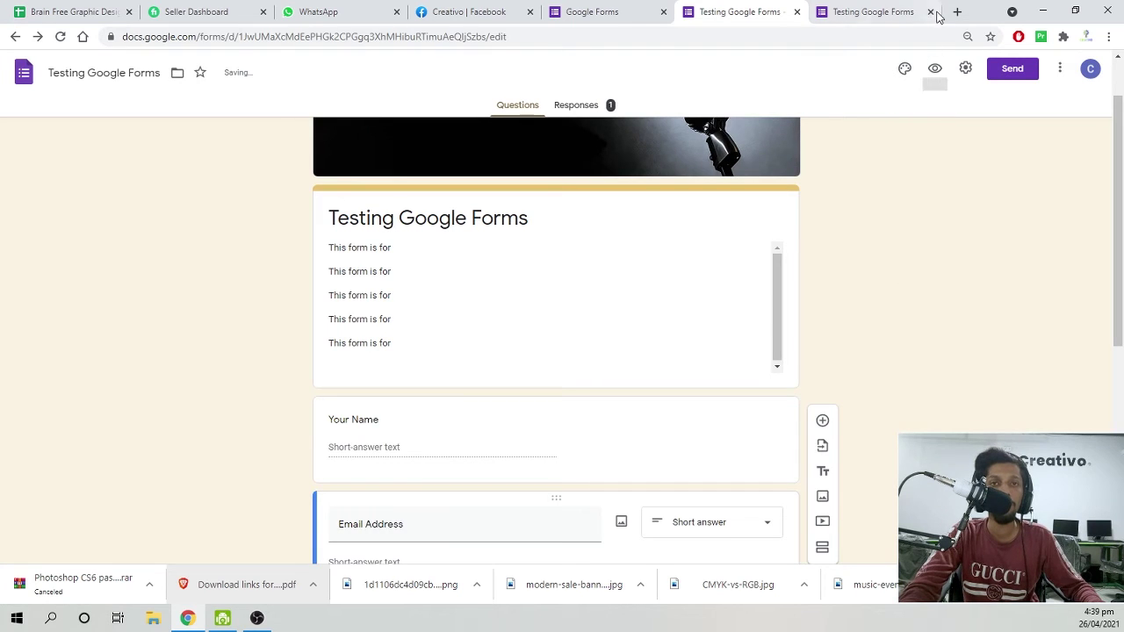
# Open the preview and enter 'sdsd' for both name and email.
pyautogui.click(934, 68)
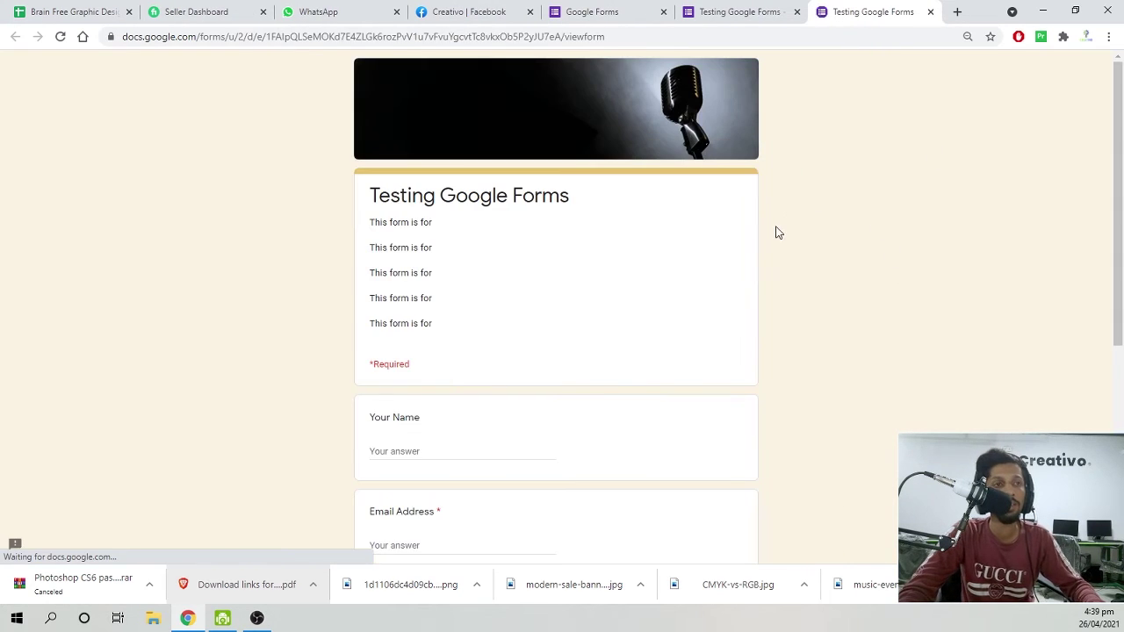
pyautogui.scroll(-2, 401, 342)
pyautogui.write('sdsd')
pyautogui.press('Tab')
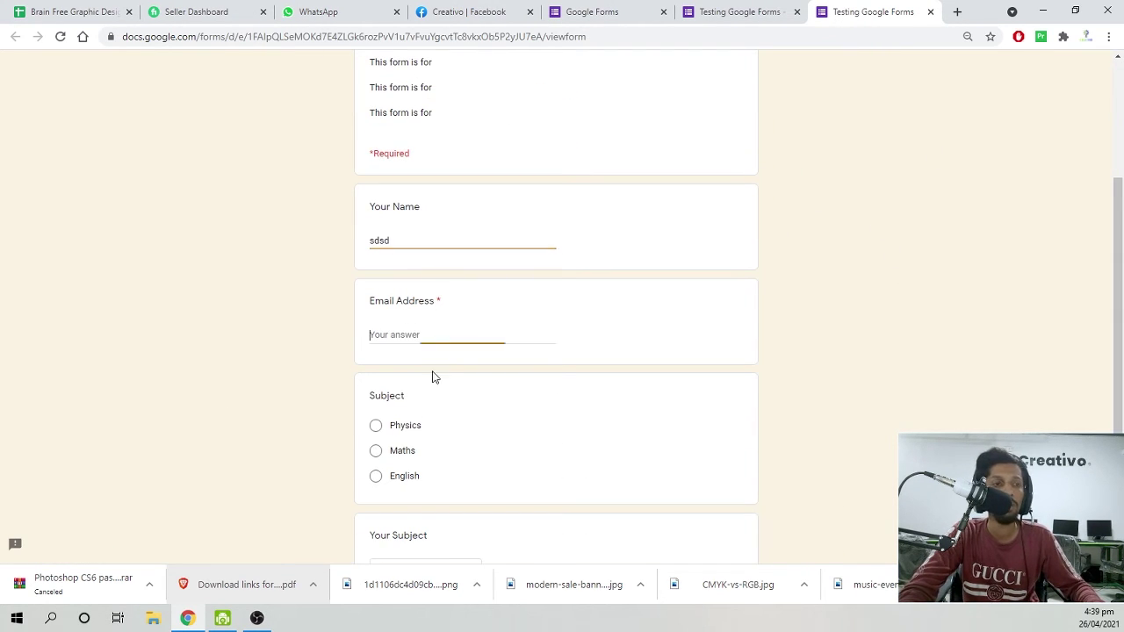
pyautogui.write('sdsd')
# Choose Physics in both subject questions, submit, check the thank-you message, and close the tab.
pyautogui.click(401, 425)
pyautogui.scroll(-2, 401, 435)
pyautogui.moveTo(400, 383); pyautogui.dragTo(404, 414)
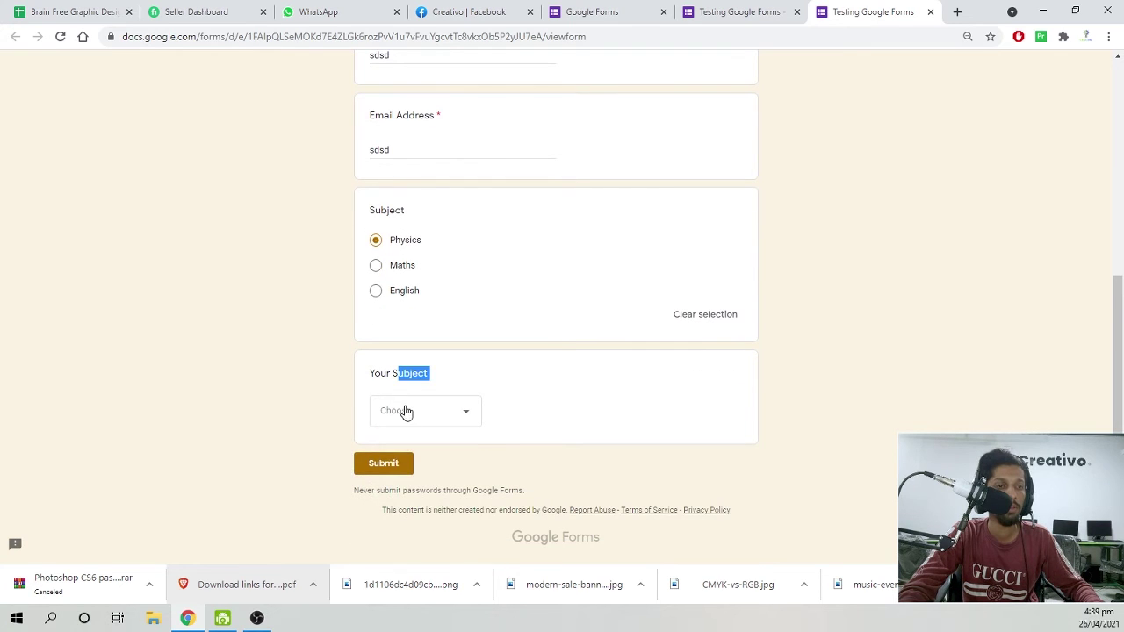
pyautogui.click(431, 424)
pyautogui.click(429, 451)
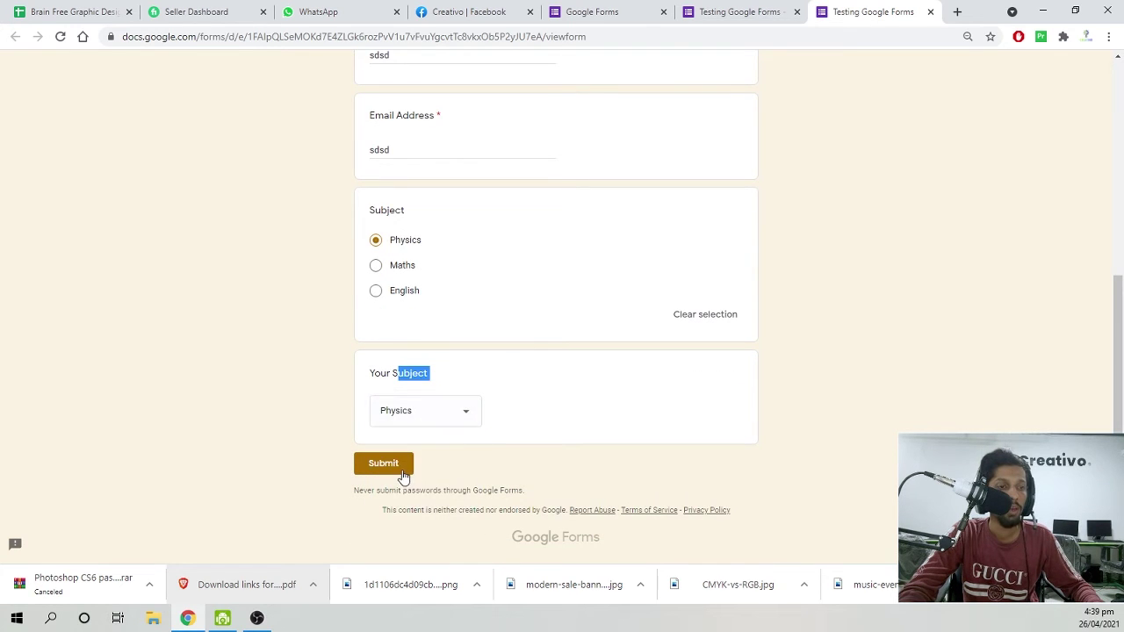
pyautogui.click(395, 465)
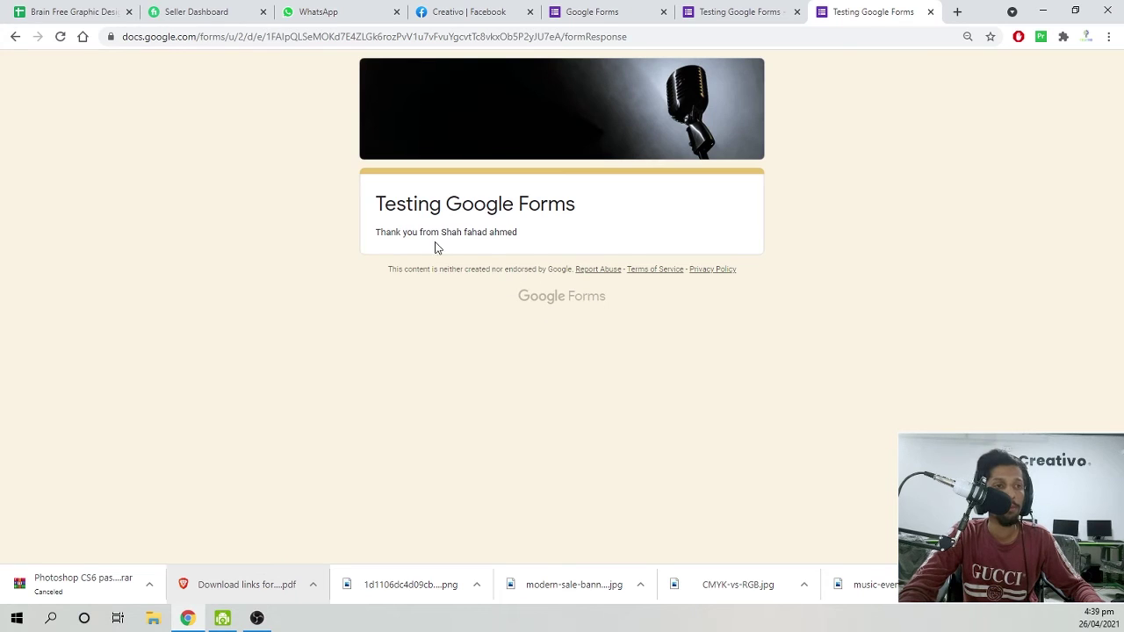
pyautogui.moveTo(434, 248); pyautogui.dragTo(529, 249)
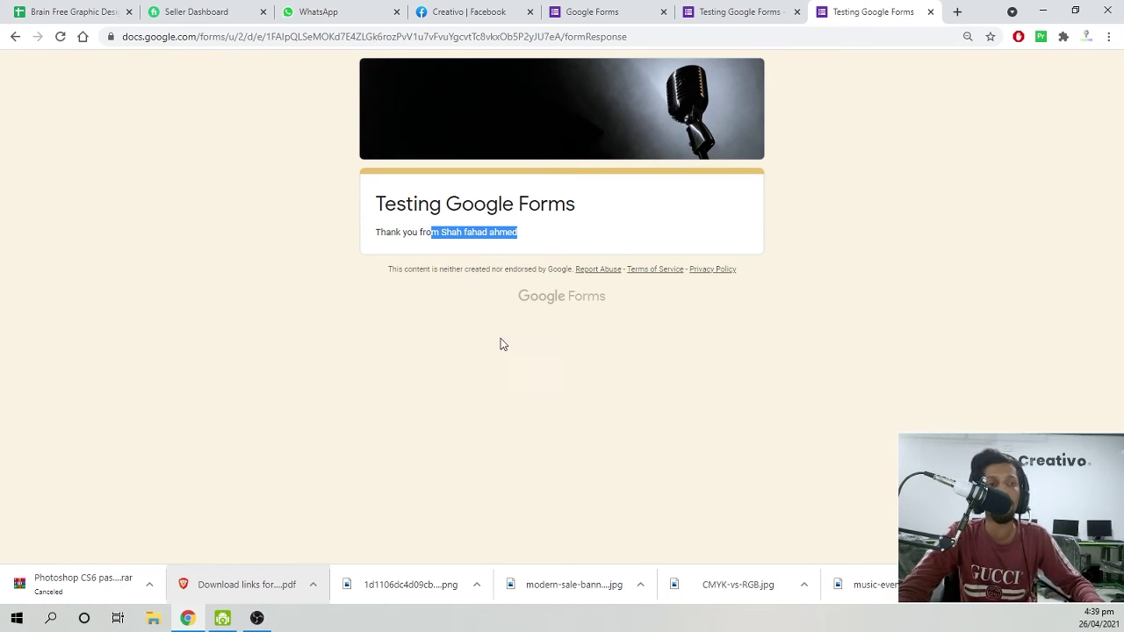
pyautogui.click(510, 366)
pyautogui.hotkey('ctrl', 'w')
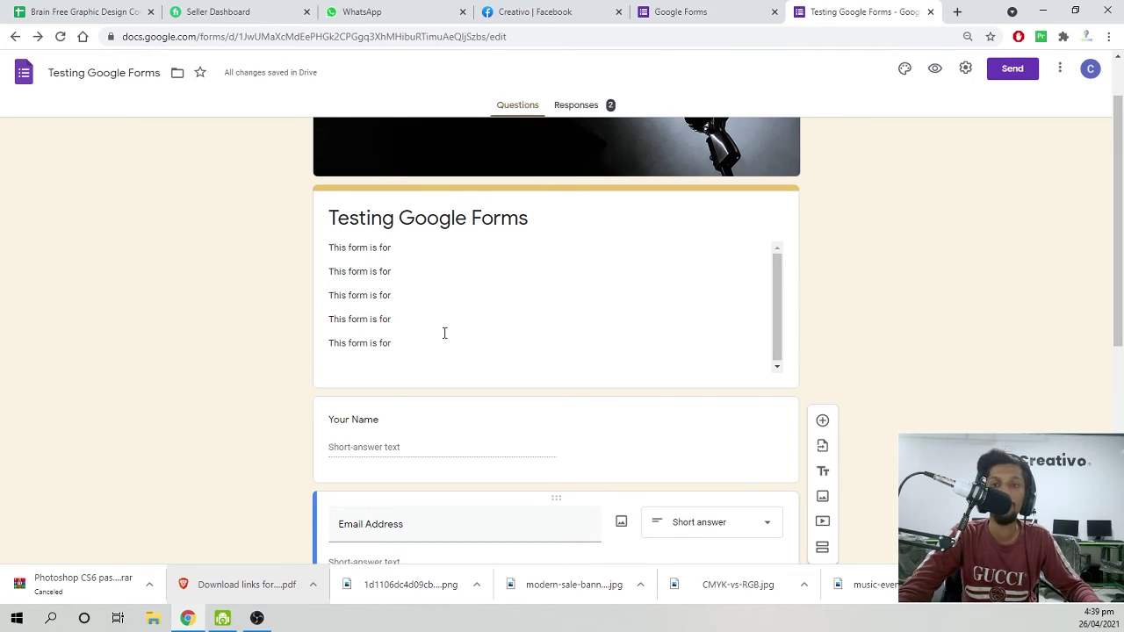
# Review the 2-response summary on the Responses tab, briefly revisiting Questions.
pyautogui.click(576, 106)
pyautogui.scroll(-3, 484, 360)
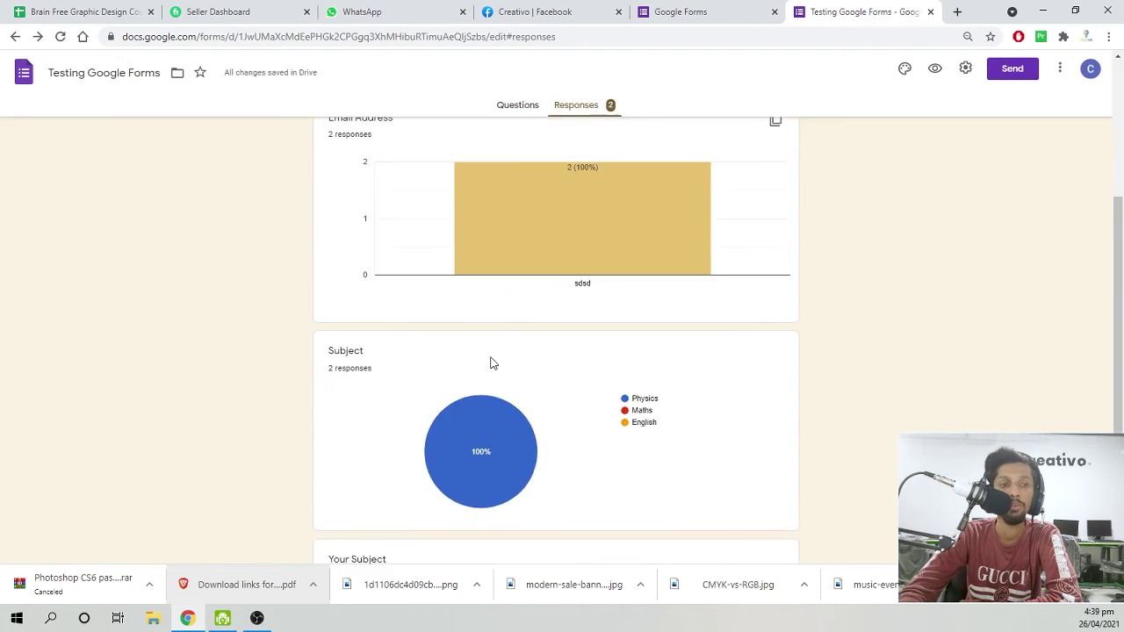
pyautogui.scroll(3, 526, 369)
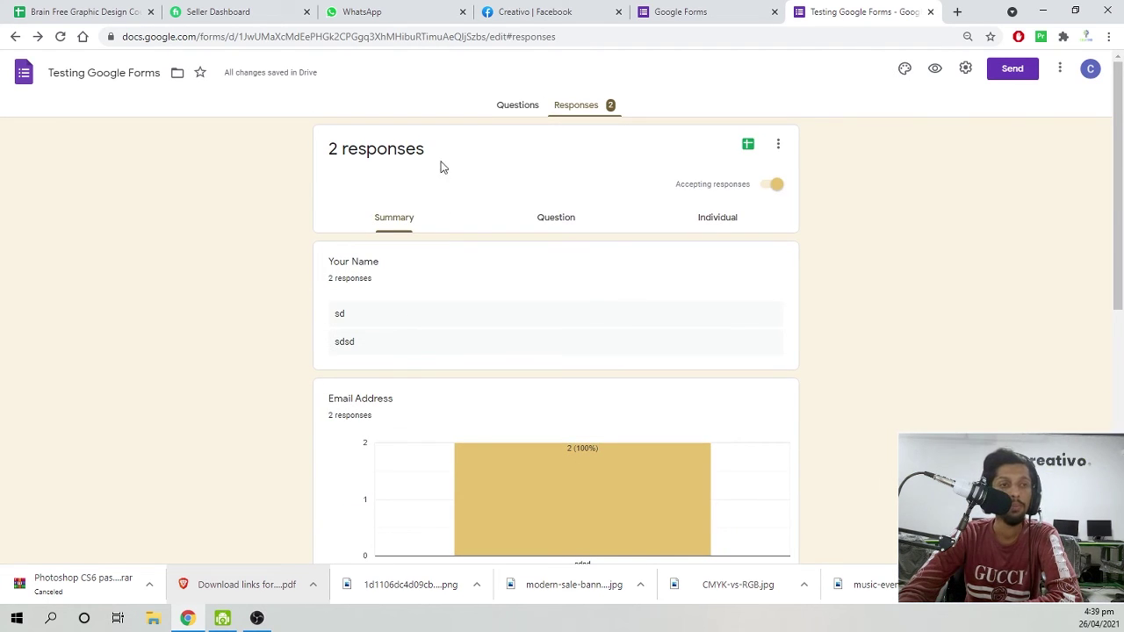
pyautogui.click(509, 105)
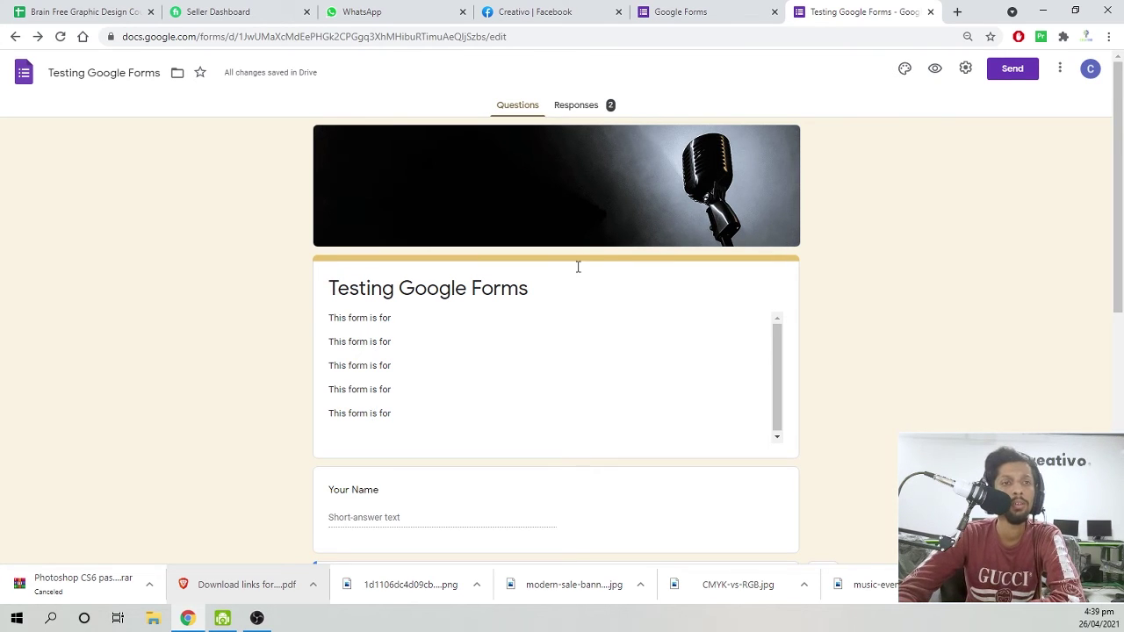
pyautogui.click(579, 105)
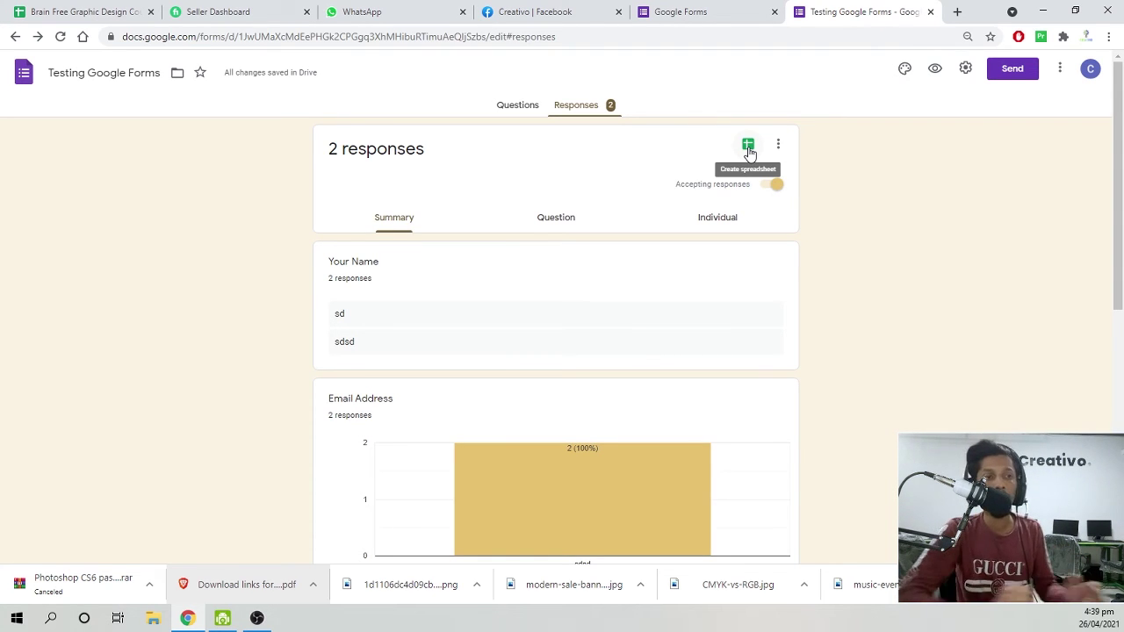
pyautogui.scroll(-3, 510, 404)
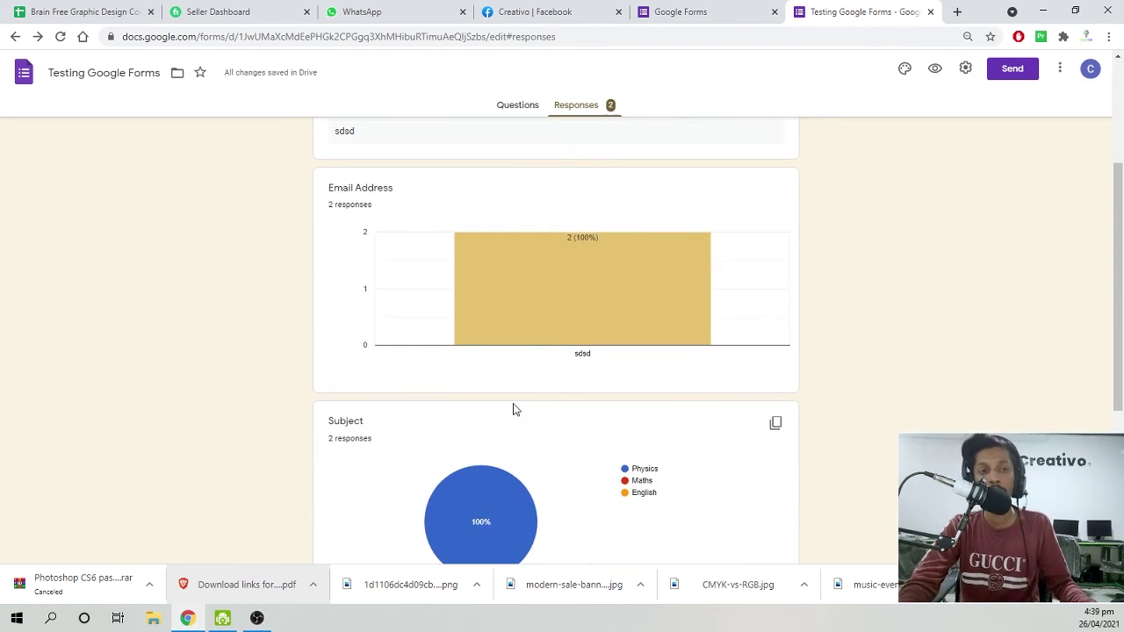
pyautogui.scroll(3, 634, 442)
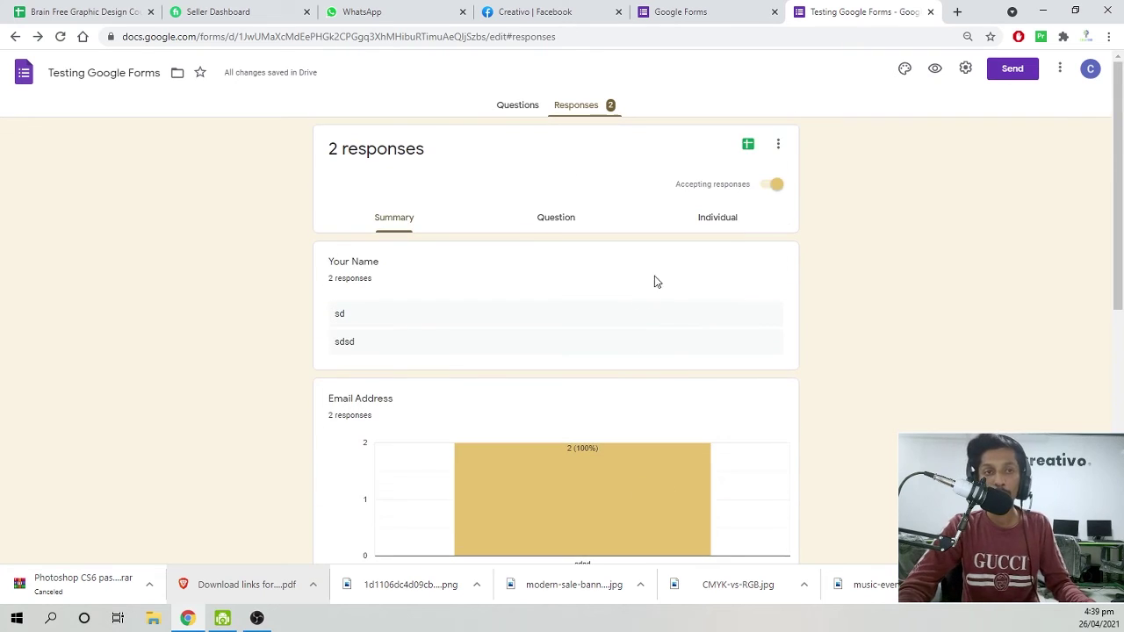
# Create a new linked spreadsheet keeping the default name 'Testing Google Forms (Responses)'.
pyautogui.click(751, 151)
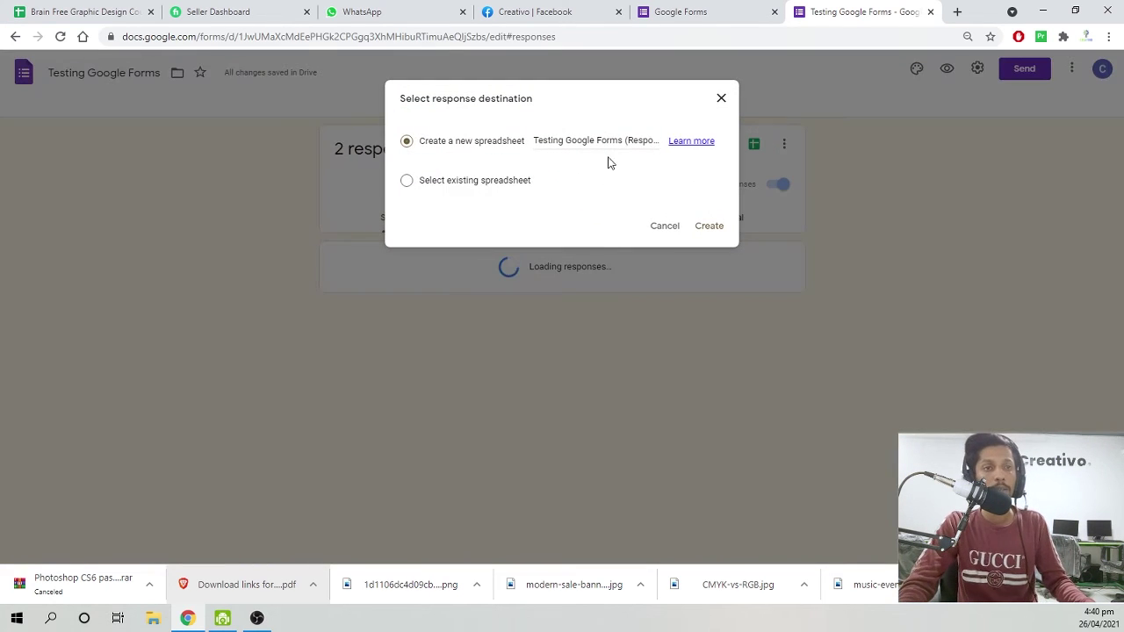
pyautogui.click(627, 141)
pyautogui.tripleClick(627, 141)
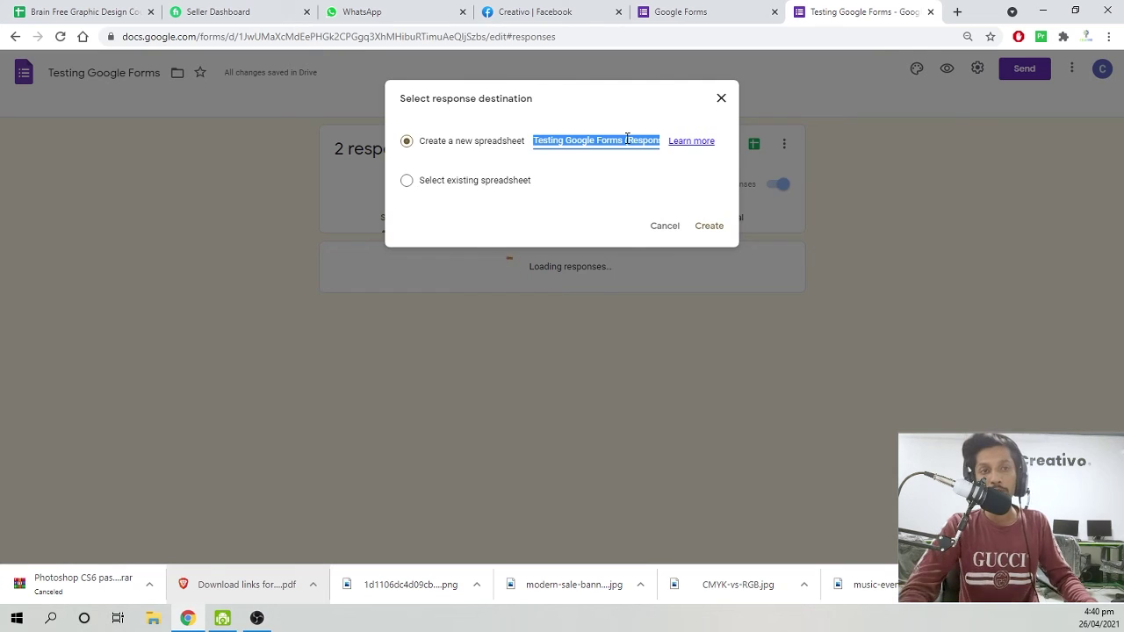
pyautogui.click(640, 145)
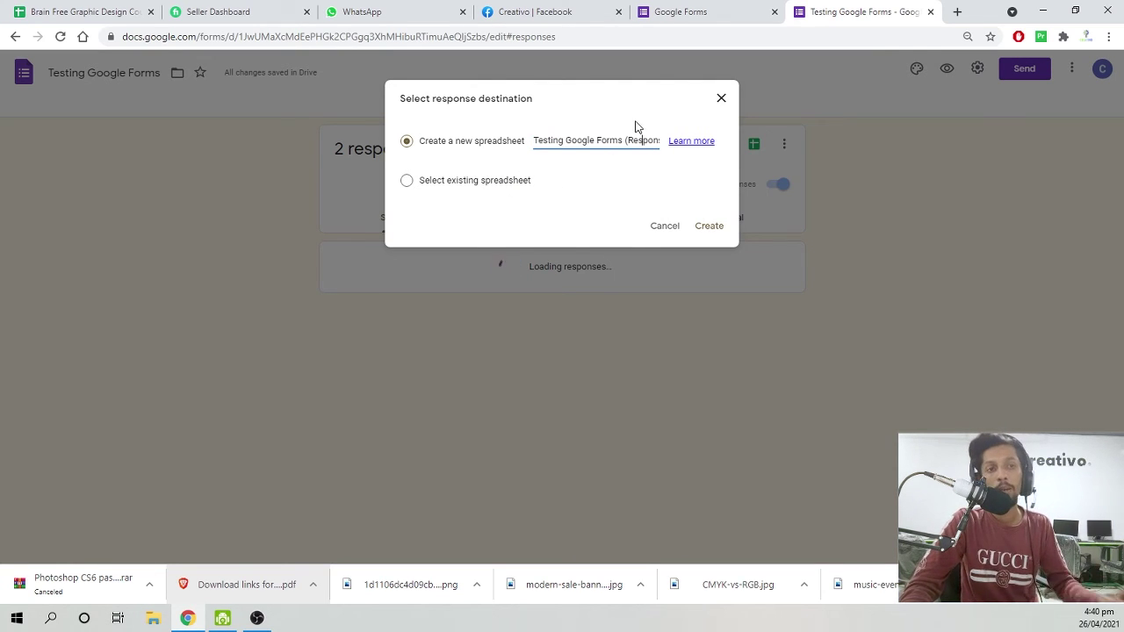
pyautogui.click(713, 225)
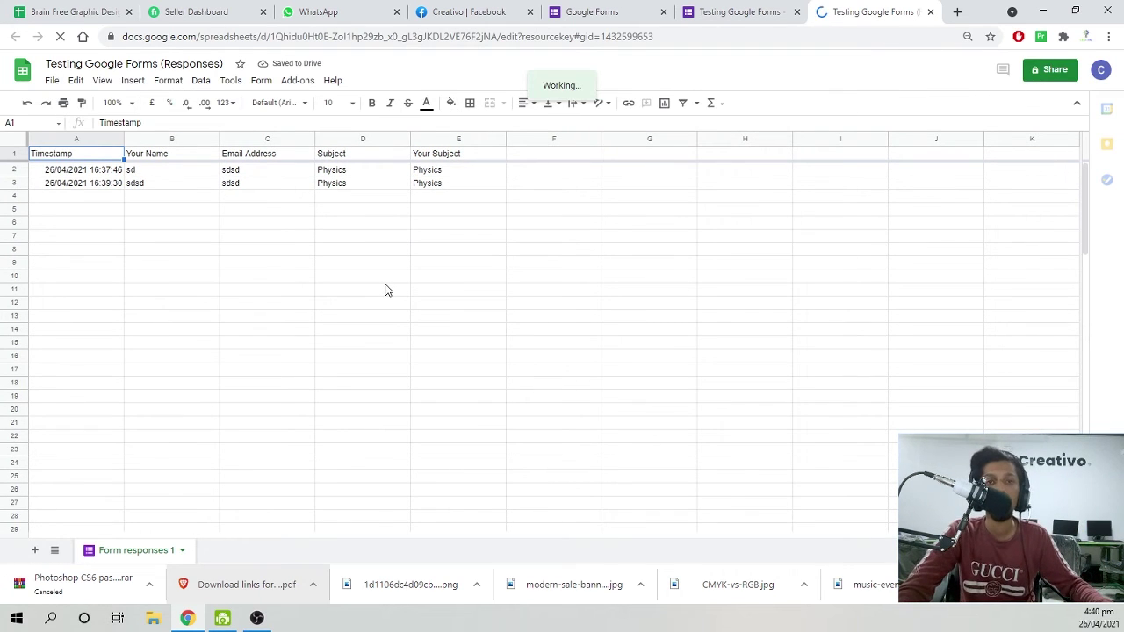
# Inspect response cells B3, E2 and B2, then go to the Google Forms home page.
pyautogui.click(251, 196)
pyautogui.click(318, 184)
pyautogui.press('Left')
pyautogui.press('Left')
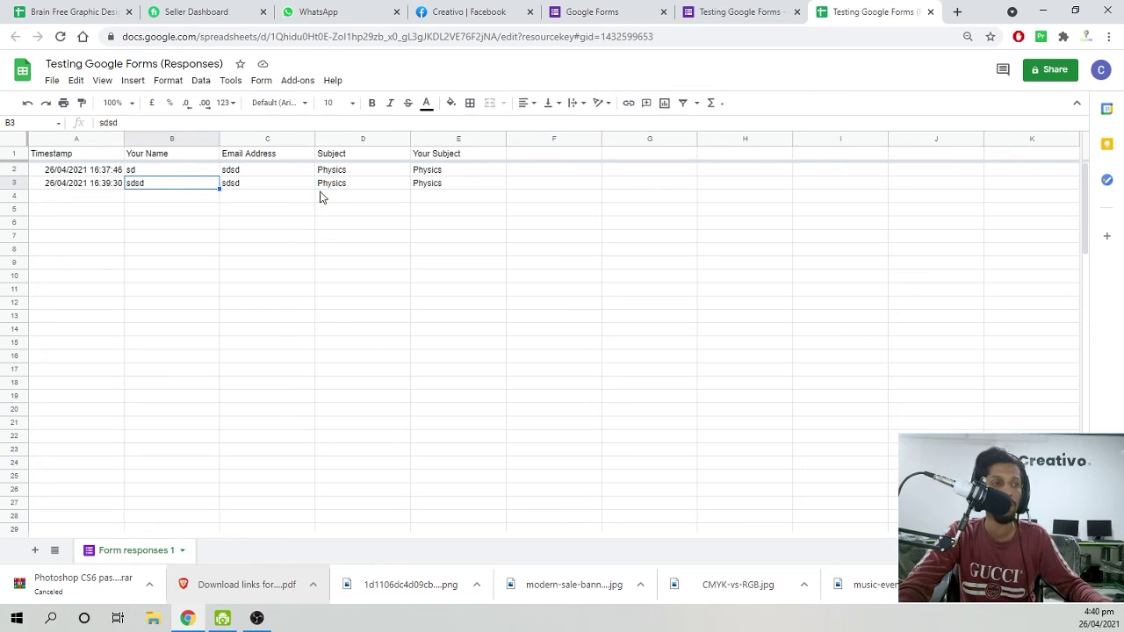
pyautogui.click(466, 174)
pyautogui.click(193, 172)
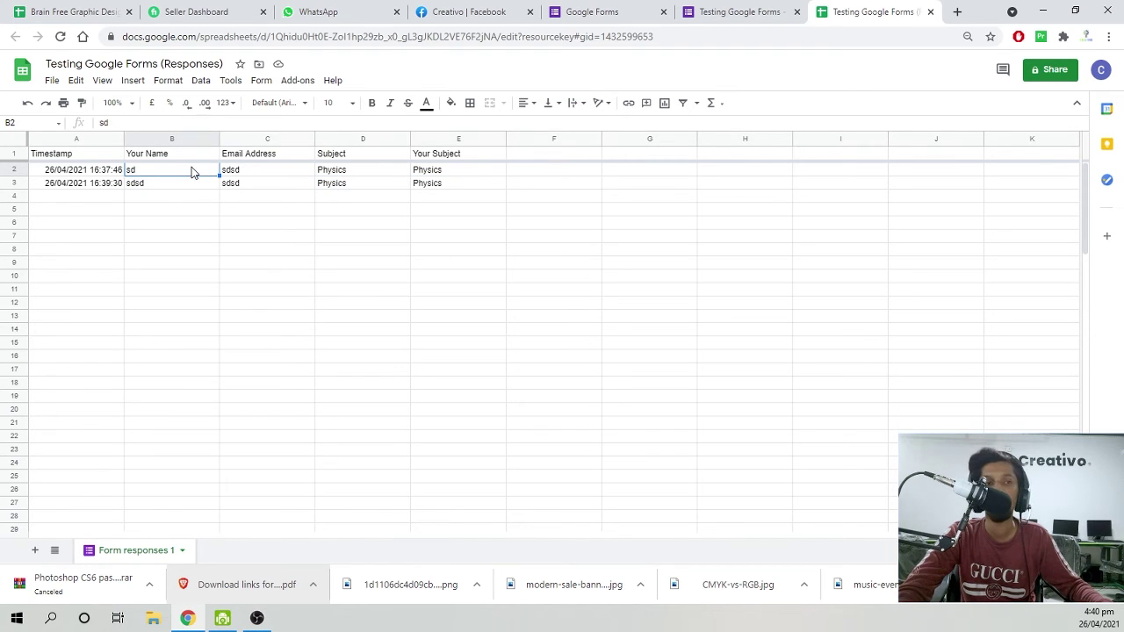
pyautogui.click(744, 11)
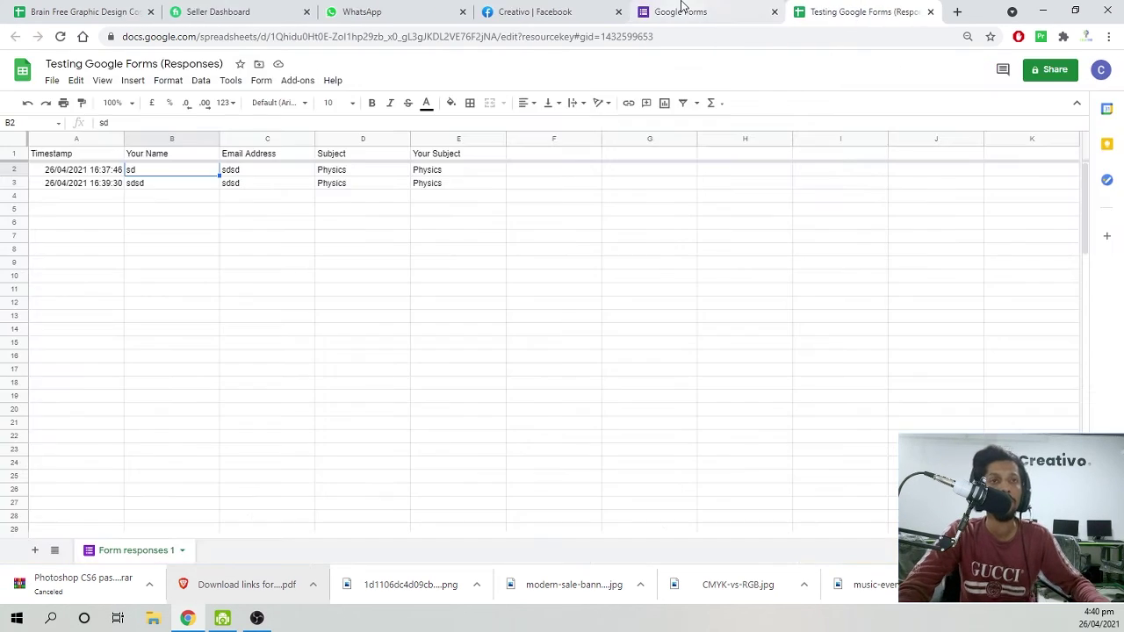
pyautogui.click(745, 12)
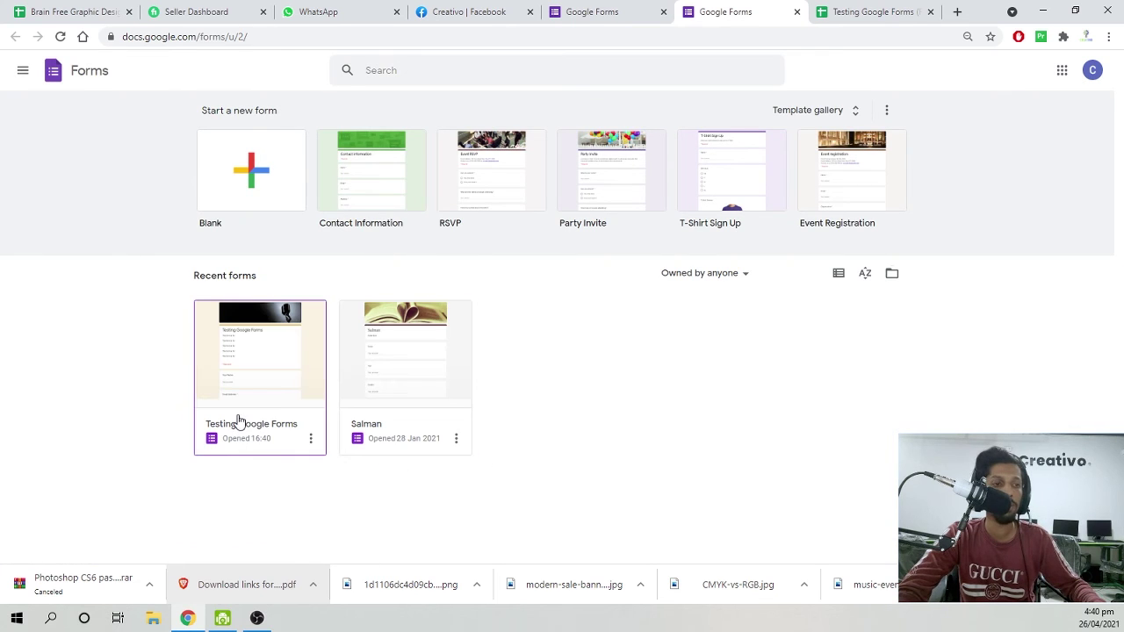
# Reopen 'Testing Google Forms', view its 2-response summary, and select the form's URL.
pyautogui.click(228, 388)
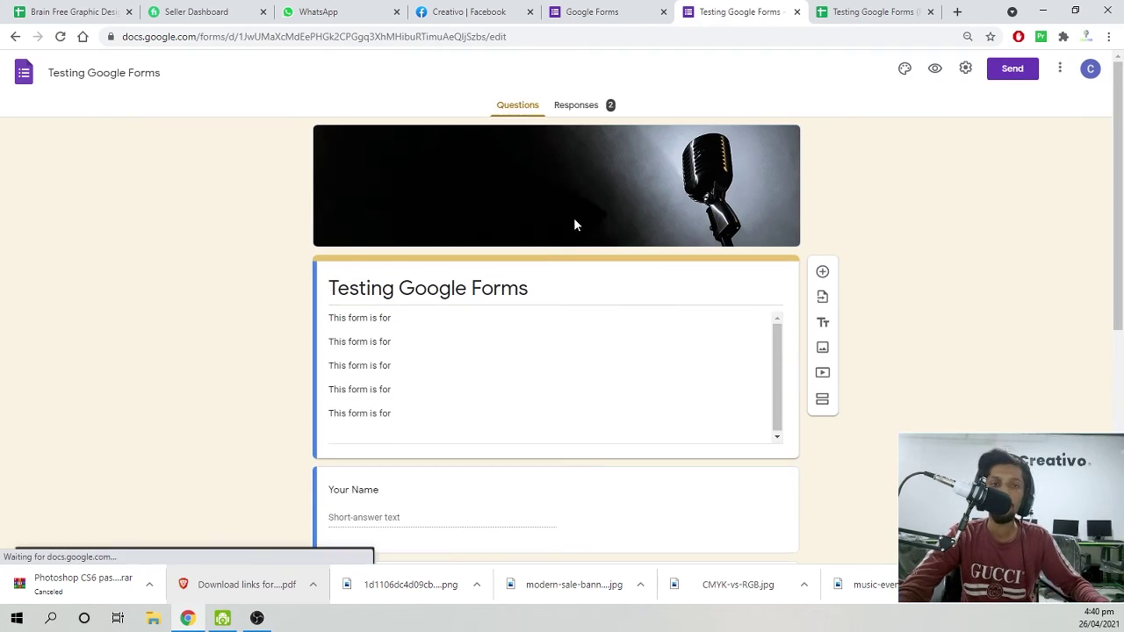
pyautogui.click(580, 106)
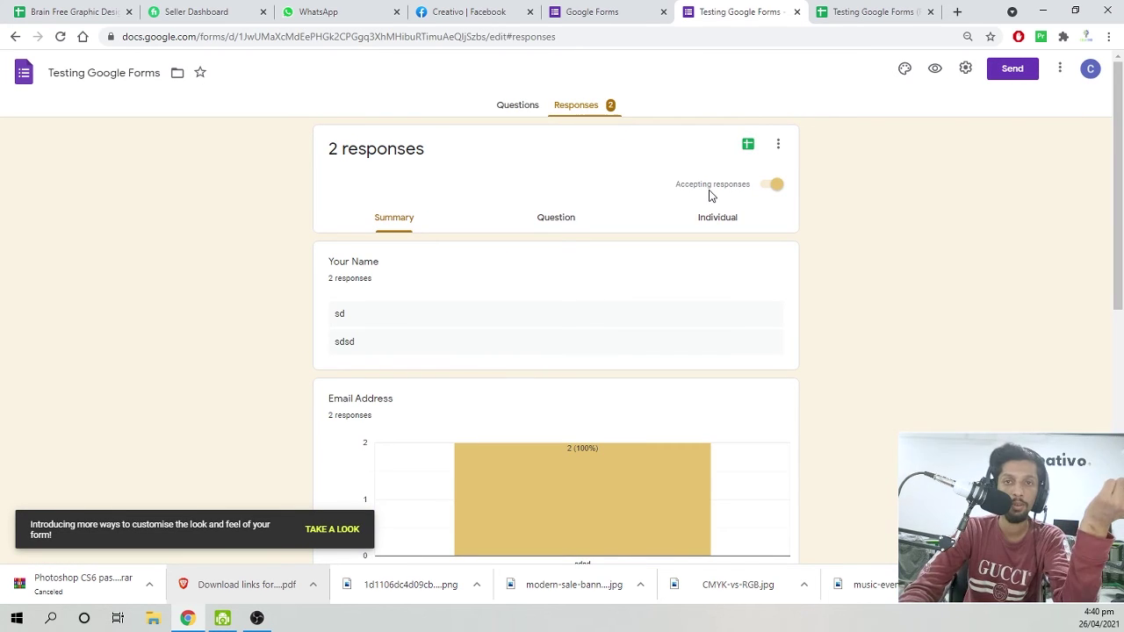
pyautogui.moveTo(531, 37); pyautogui.dragTo(304, 40)
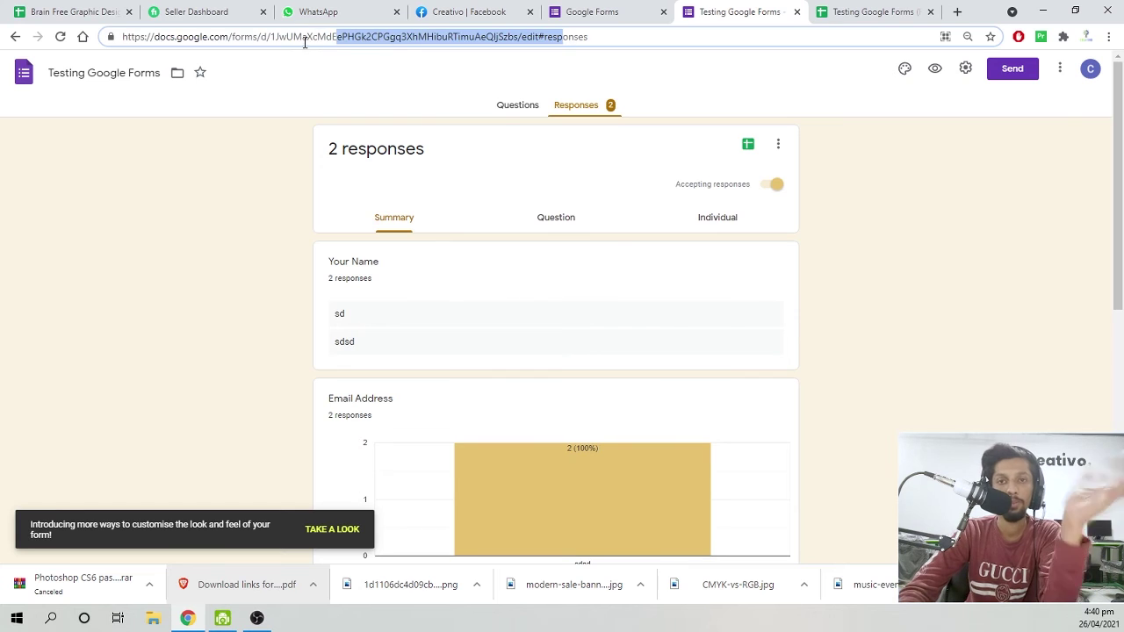
pyautogui.click(985, 103)
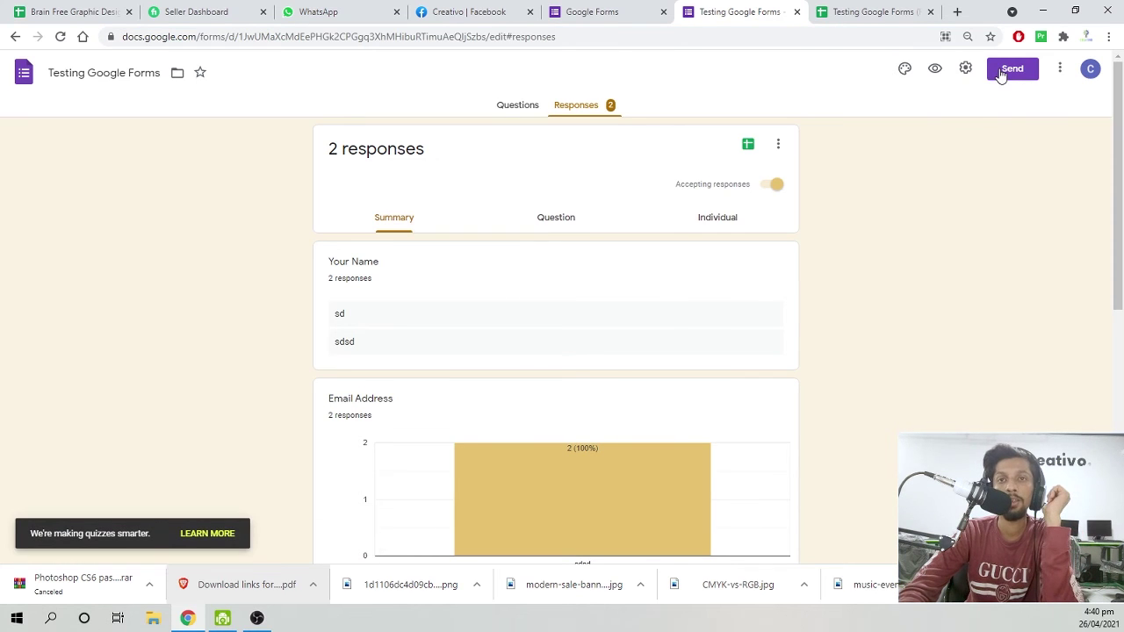
# Bring up the Send form dialog and compare the Link and Embed HTML views.
pyautogui.click(1005, 70)
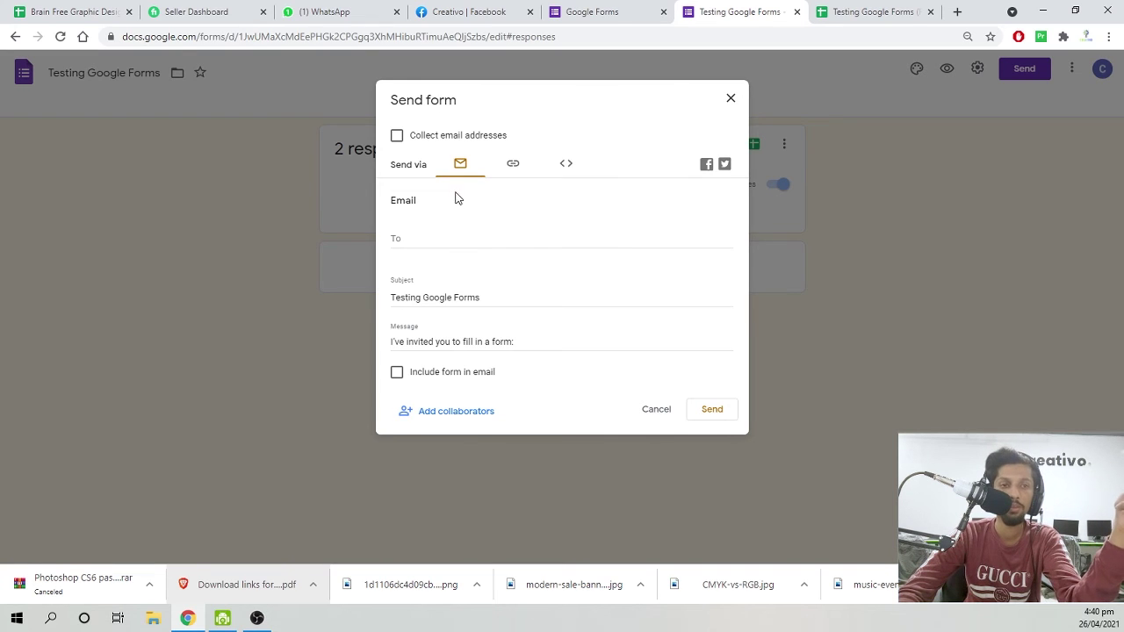
pyautogui.click(514, 166)
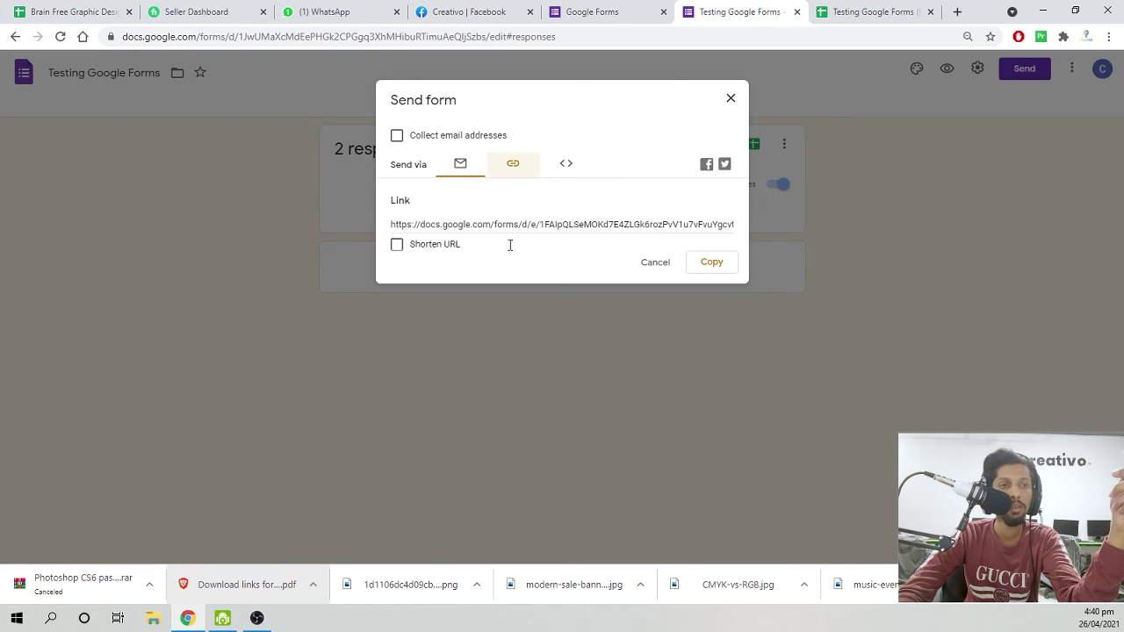
pyautogui.click(565, 169)
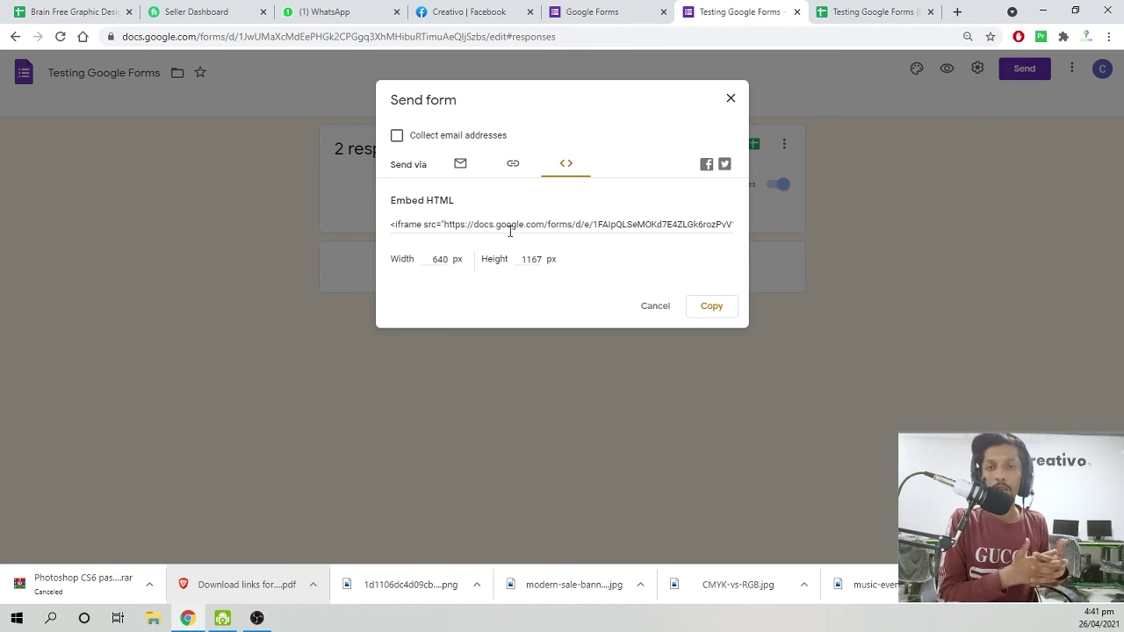
pyautogui.click(513, 165)
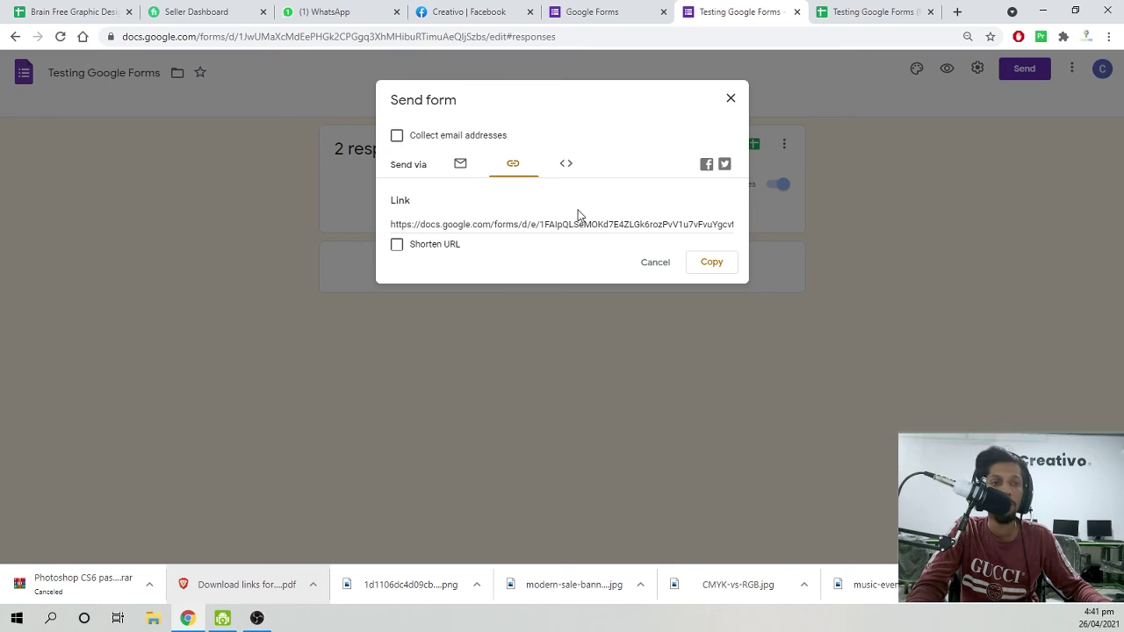
# Shorten the share link to forms.gle and copy it.
pyautogui.click(399, 247)
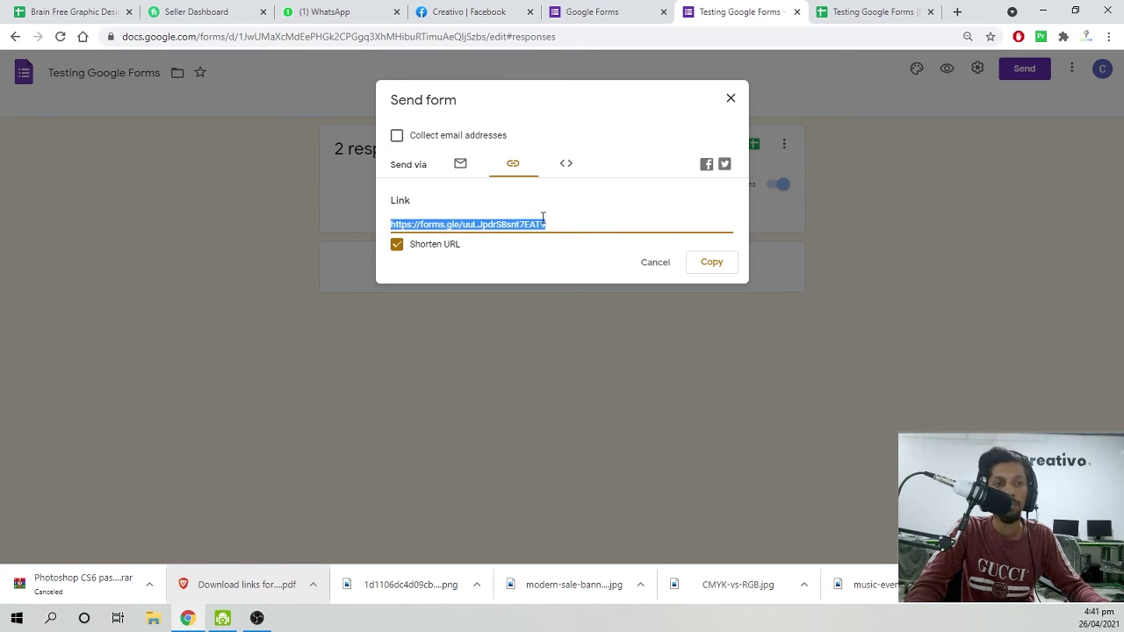
pyautogui.rightClick(490, 226)
pyautogui.click(518, 236)
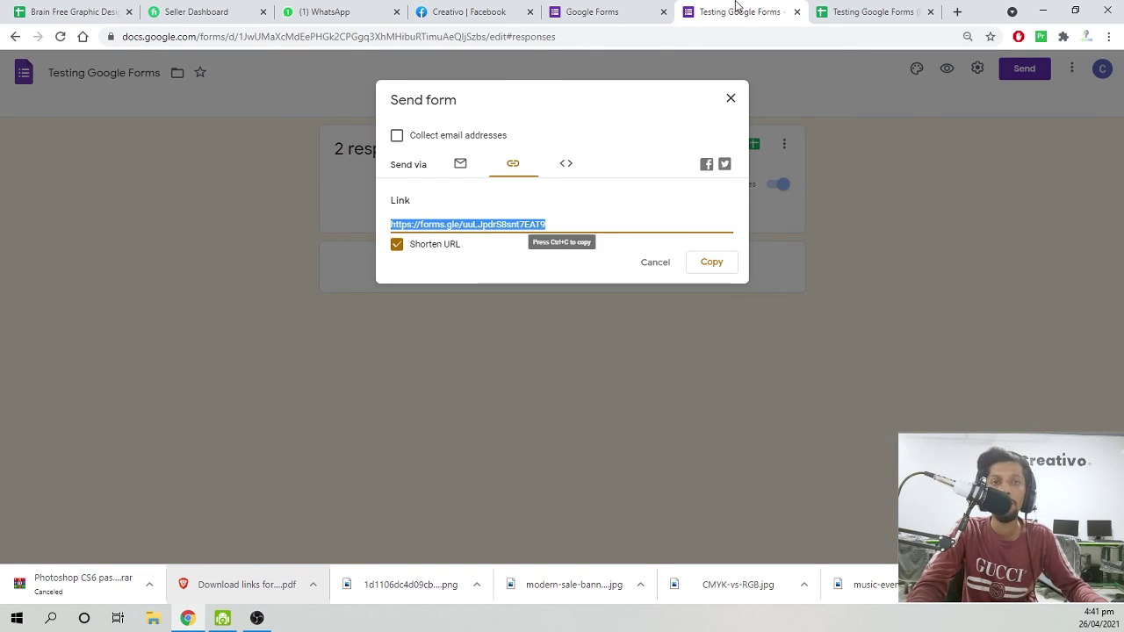
pyautogui.click(1108, 36)
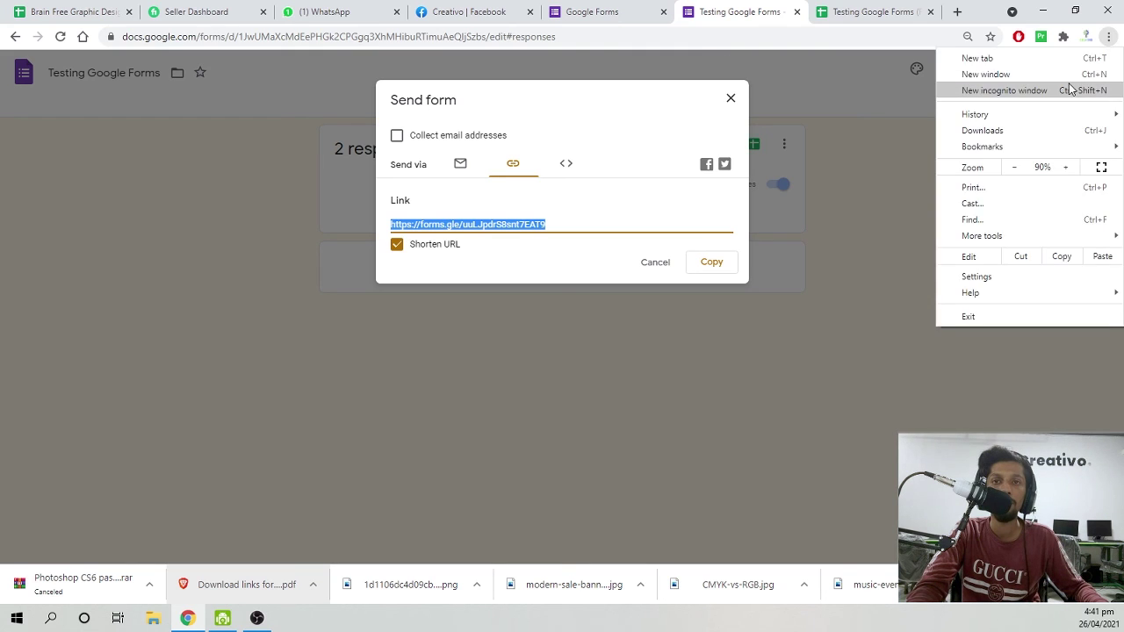
# Load the short link in an incognito window and enter the respondent's name and e-mail address.
pyautogui.click(1001, 89)
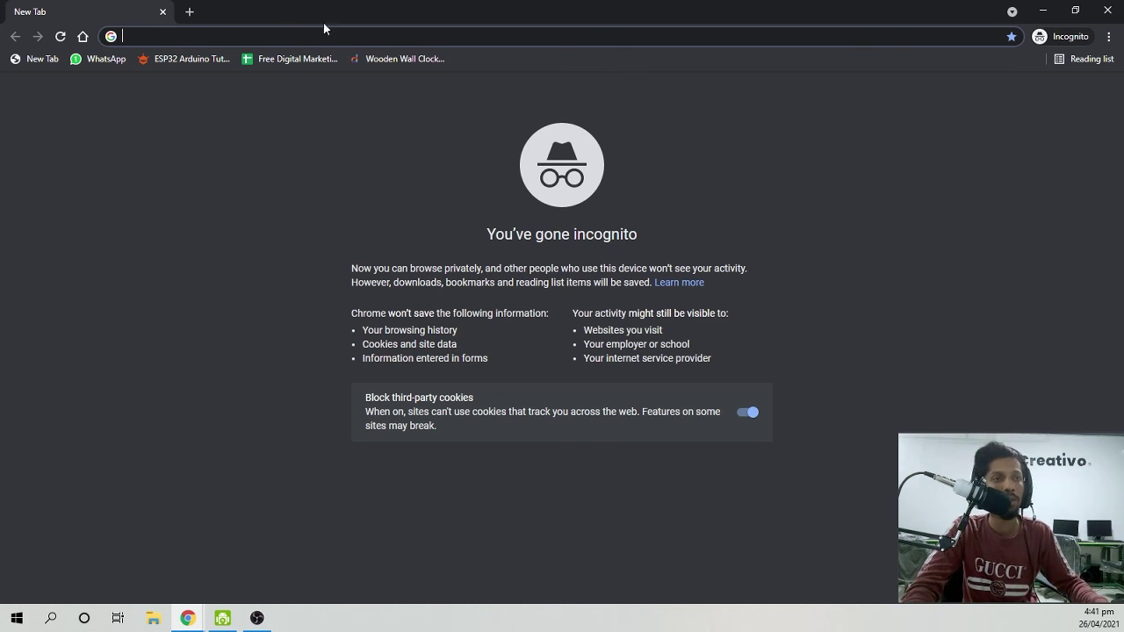
pyautogui.hotkey('ctrl', 'v')
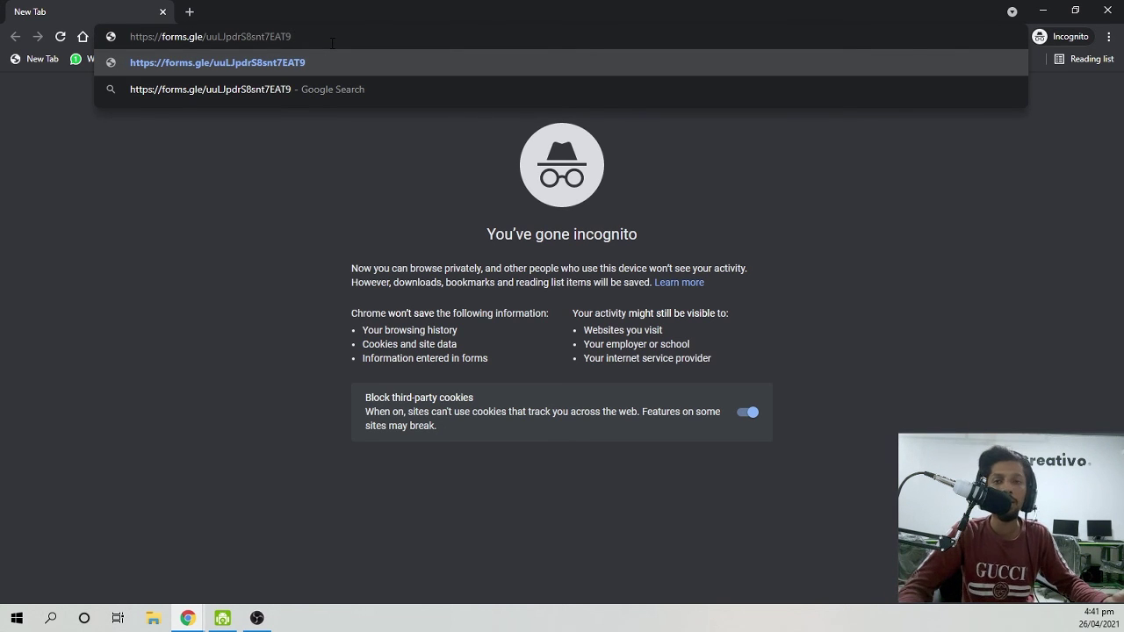
pyautogui.press('Return')
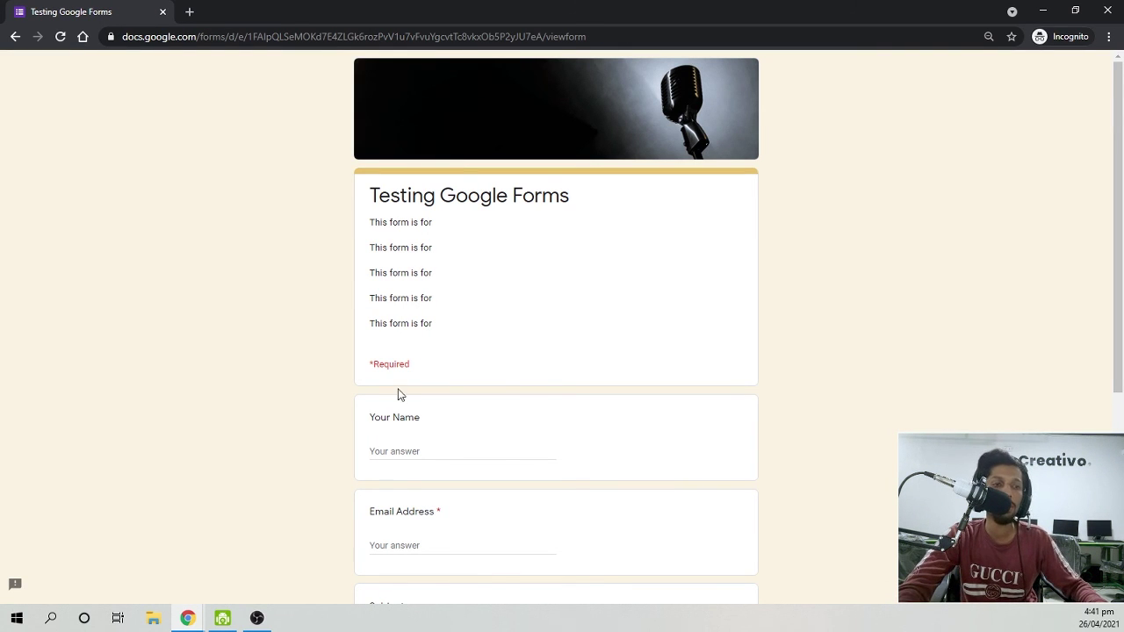
pyautogui.click(413, 450)
pyautogui.write('Fahad')
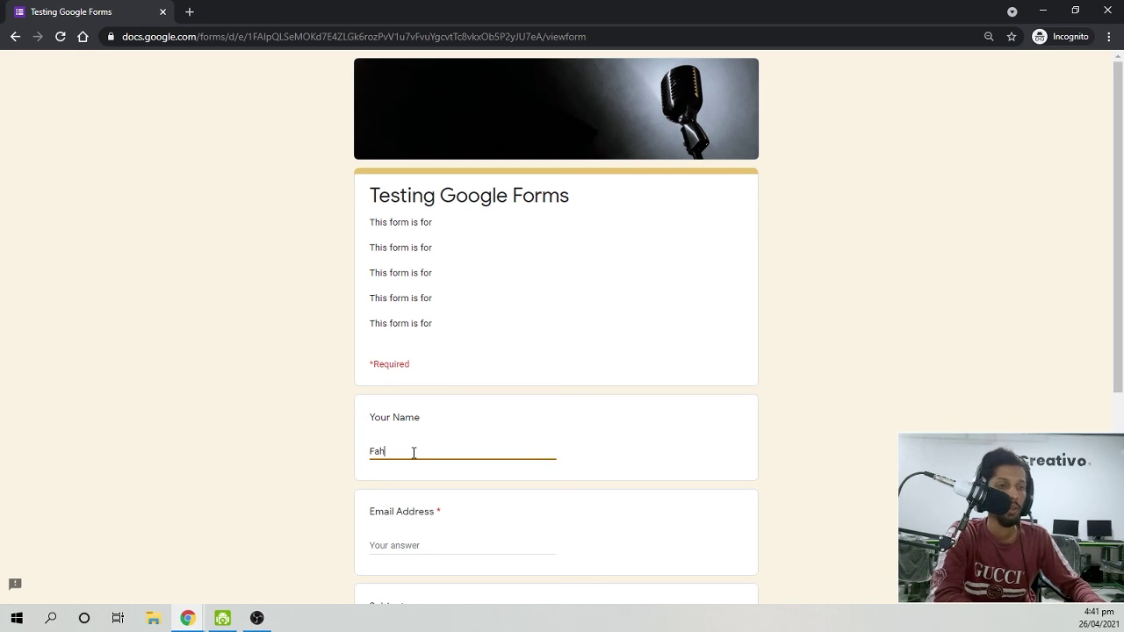
pyautogui.press('Tab')
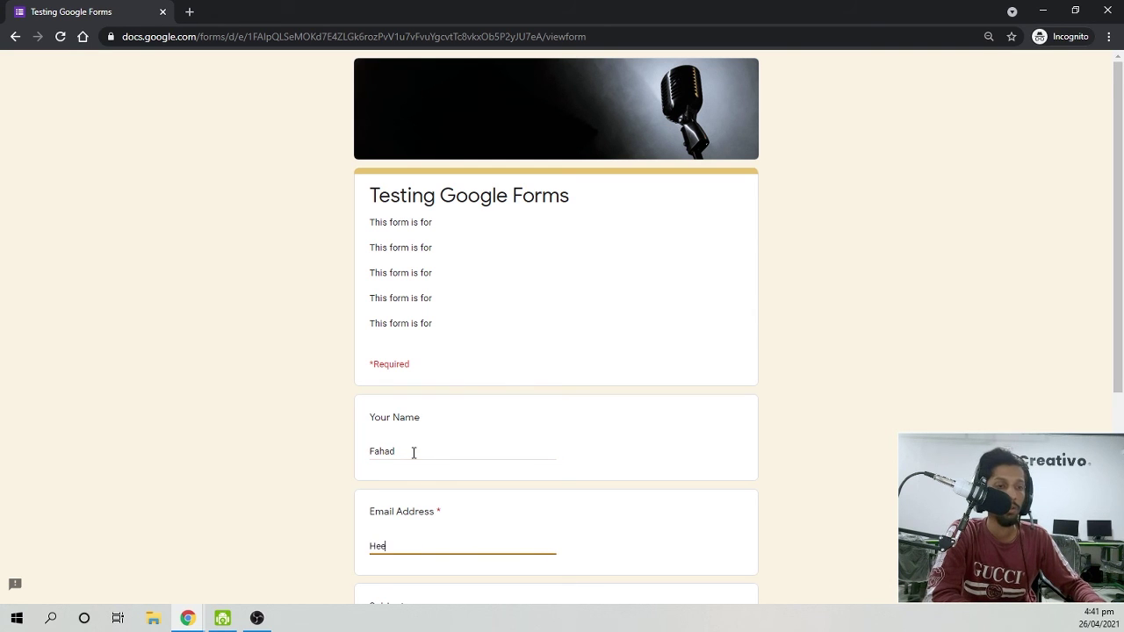
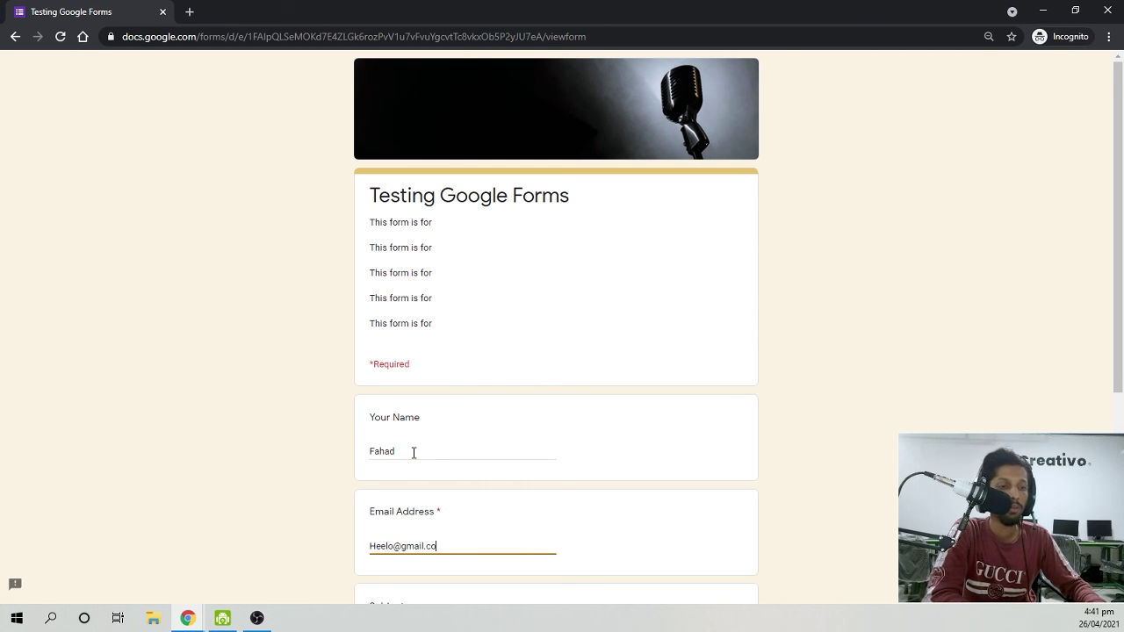
# Choose Maths for both subject questions, submit, and return to the Responses spreadsheet.
pyautogui.scroll(-4, 414, 452)
pyautogui.click(413, 455)
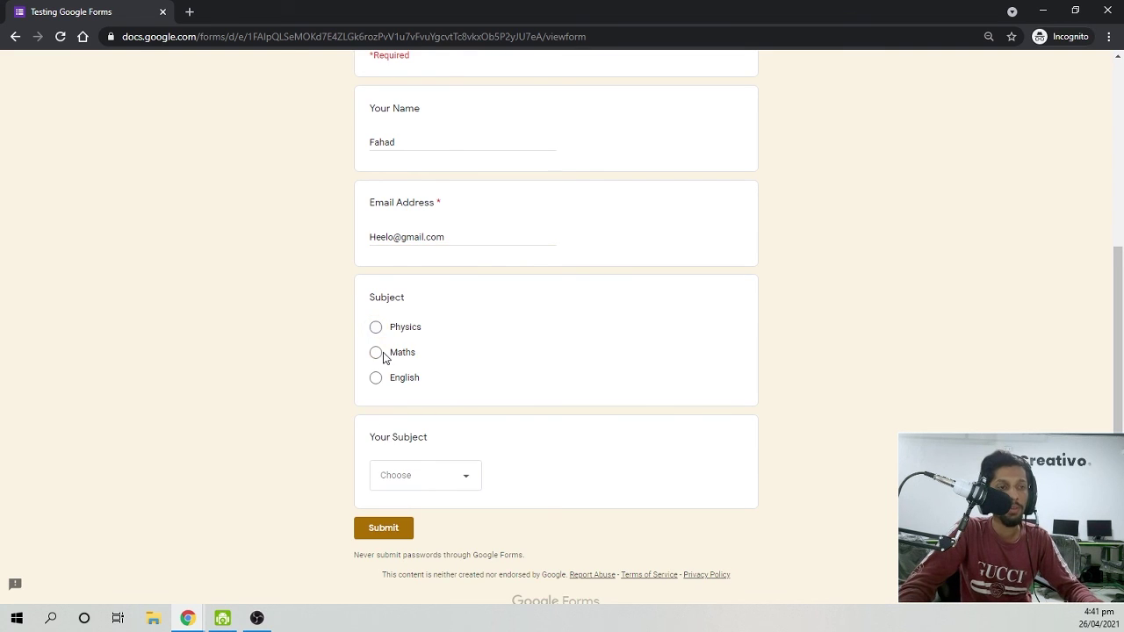
pyautogui.click(378, 353)
pyautogui.click(432, 494)
pyautogui.click(425, 538)
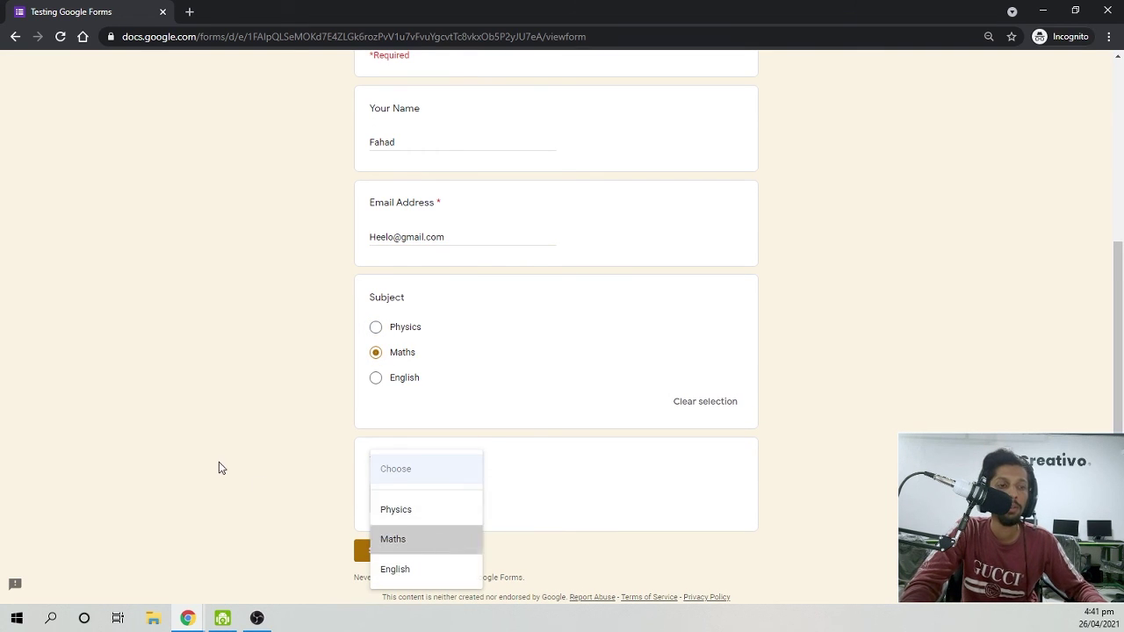
pyautogui.click(357, 556)
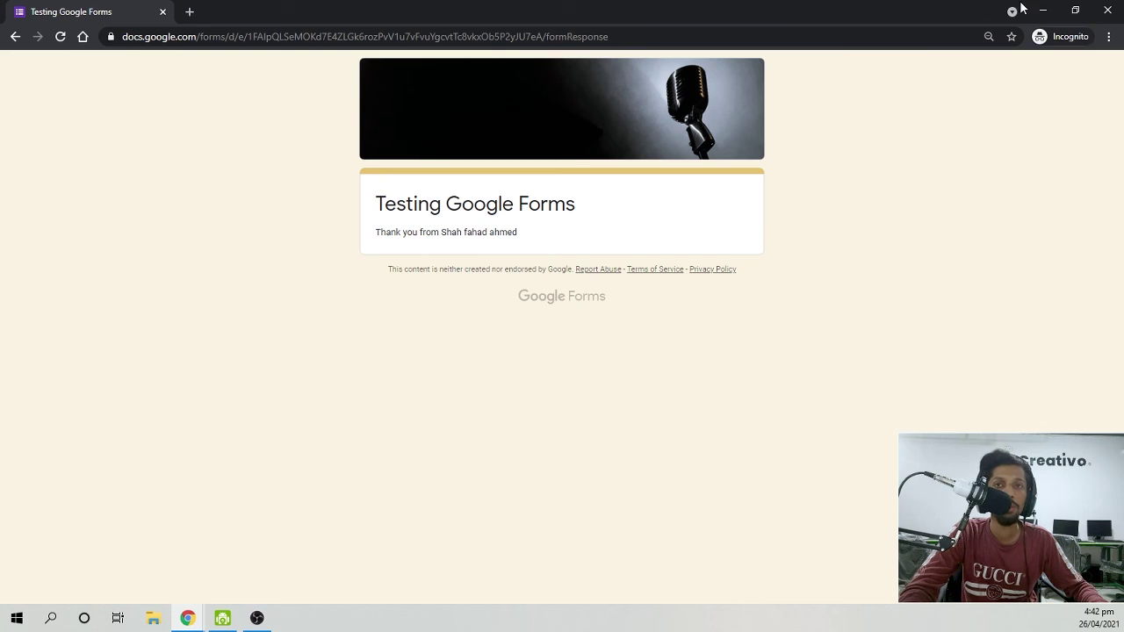
pyautogui.click(1042, 9)
pyautogui.click(873, 12)
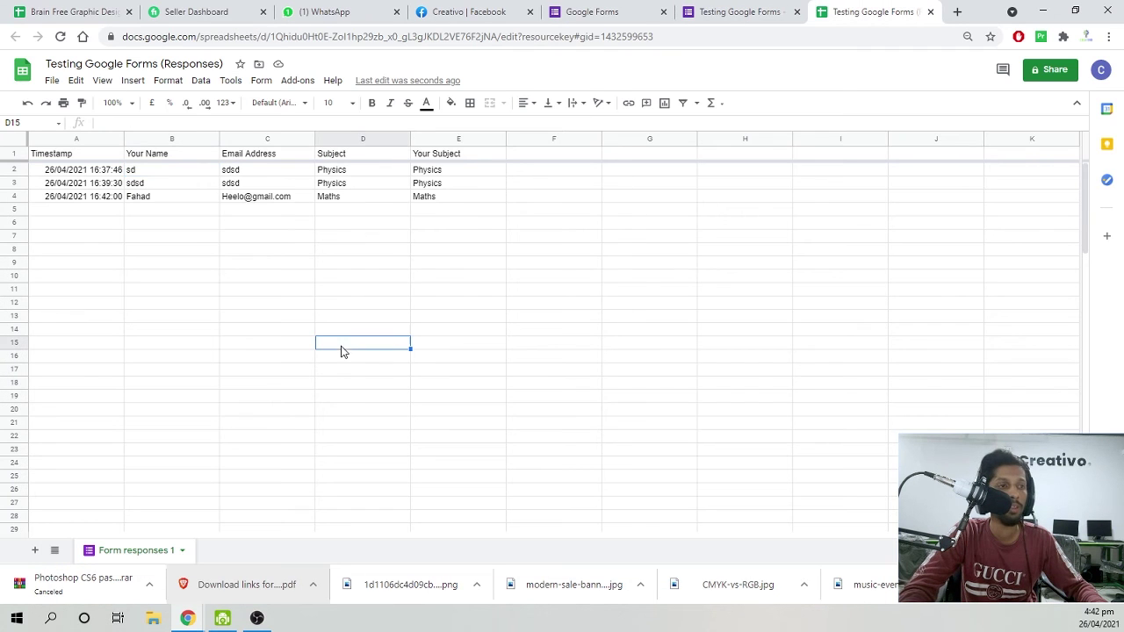
pyautogui.click(148, 196)
pyautogui.click(234, 198)
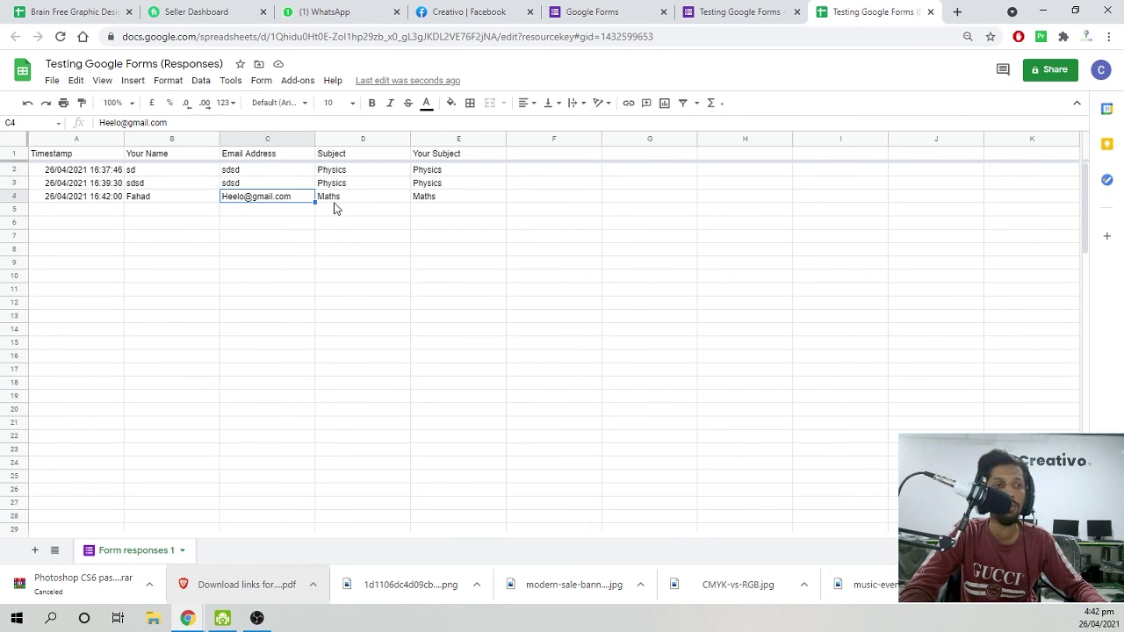
pyautogui.moveTo(334, 201); pyautogui.dragTo(335, 211)
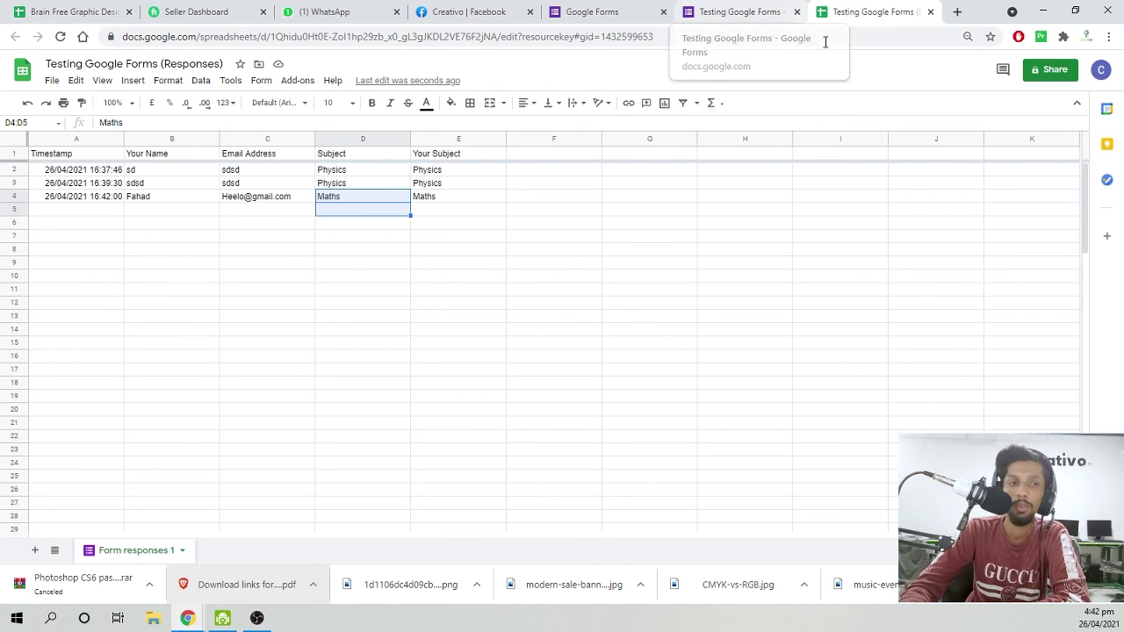
pyautogui.click(747, 360)
# Close the Send form dialog, return to the Questions tab, and select the whole form description.
pyautogui.click(720, 10)
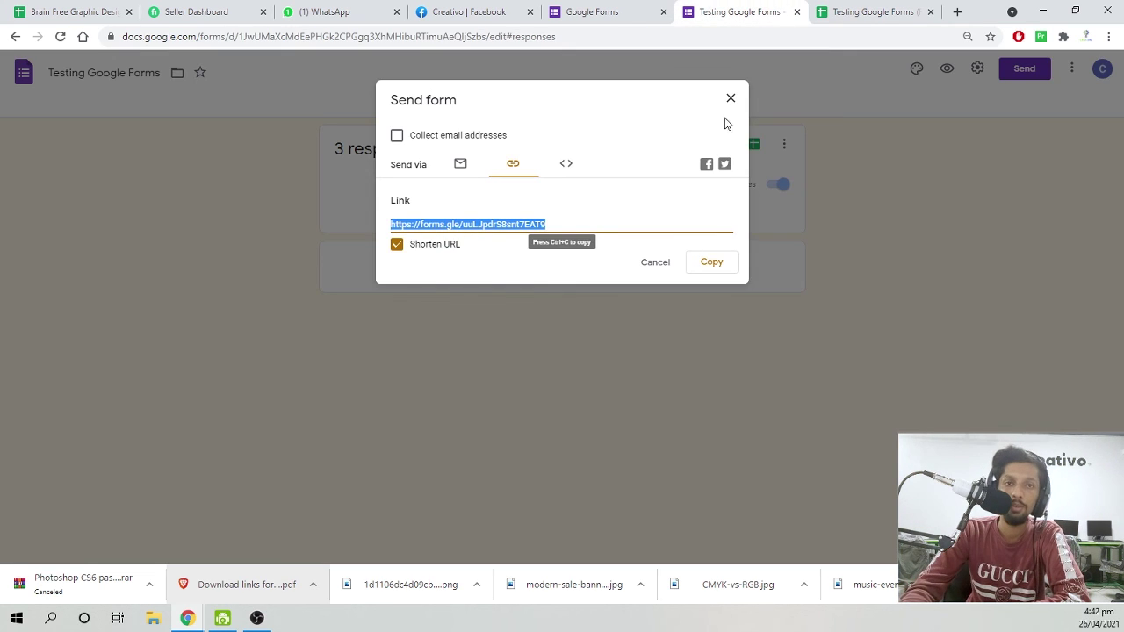
pyautogui.click(728, 100)
pyautogui.click(520, 106)
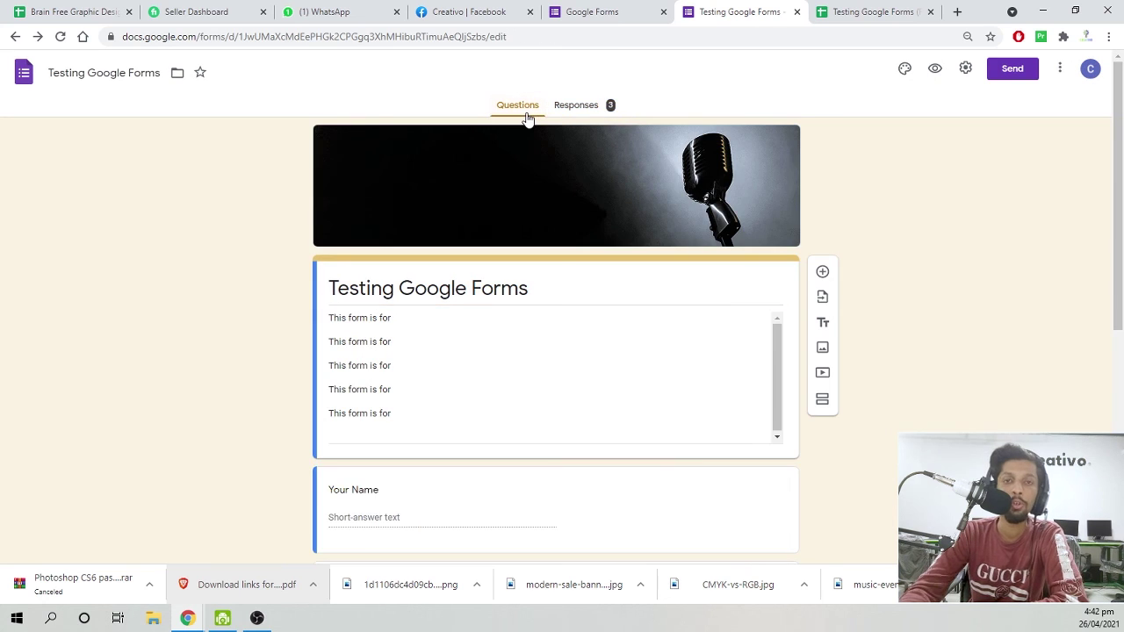
pyautogui.scroll(-5, 530, 166)
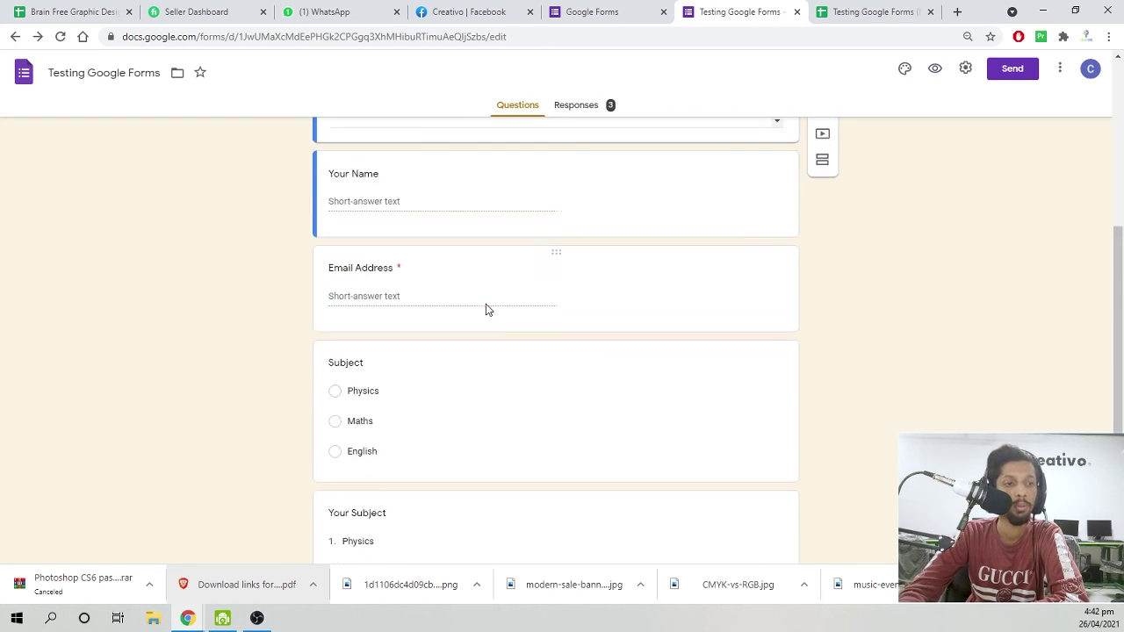
pyautogui.scroll(10, 487, 308)
pyautogui.click(462, 337)
pyautogui.hotkey('ctrl', 'a')
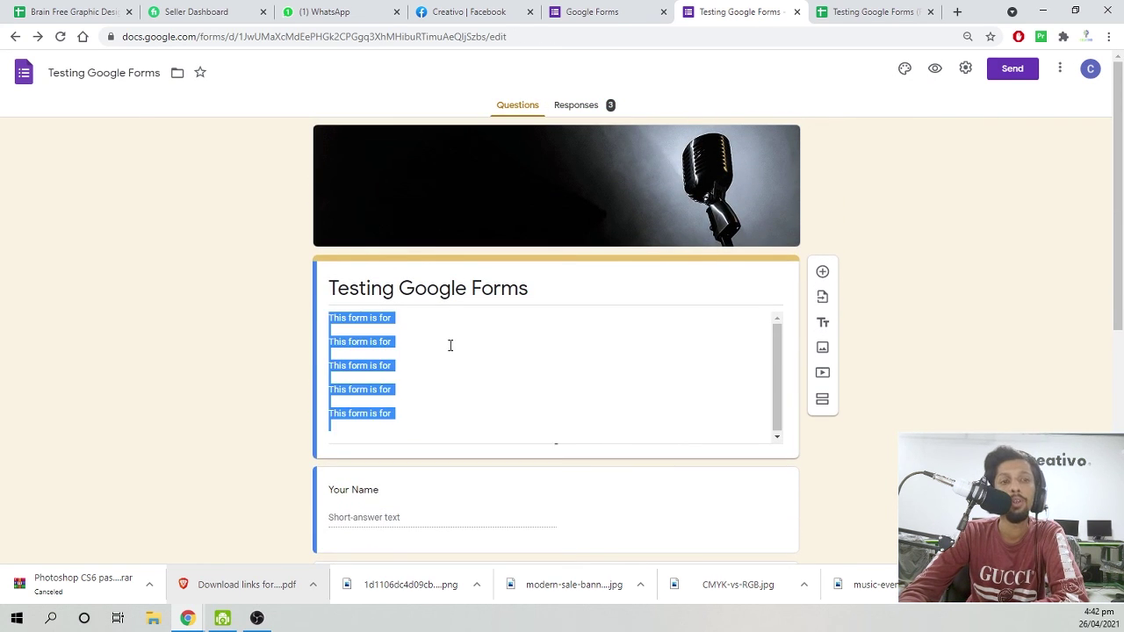